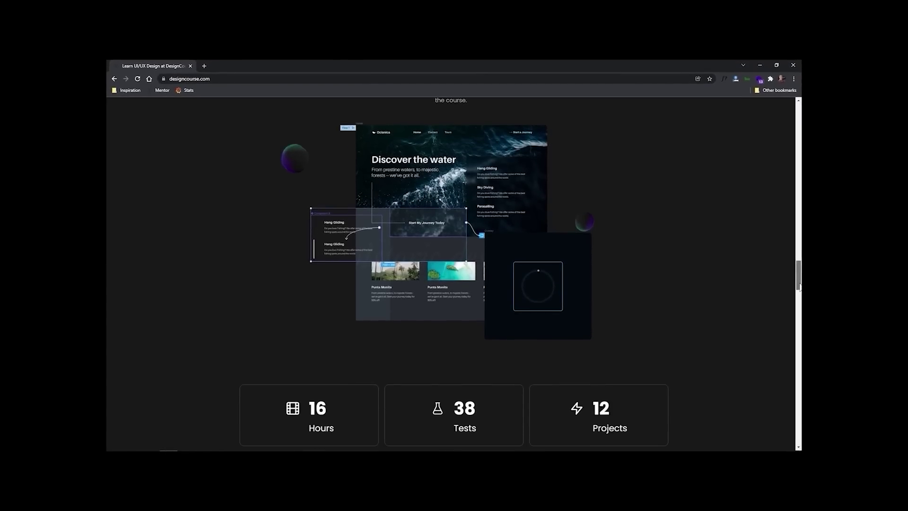
Scroll down to the bootcamp curriculum roadmap and expand the Component Design module.
{"action": "left_click_drag", "start_coordinate": [799, 286], "coordinate": [799, 303]}
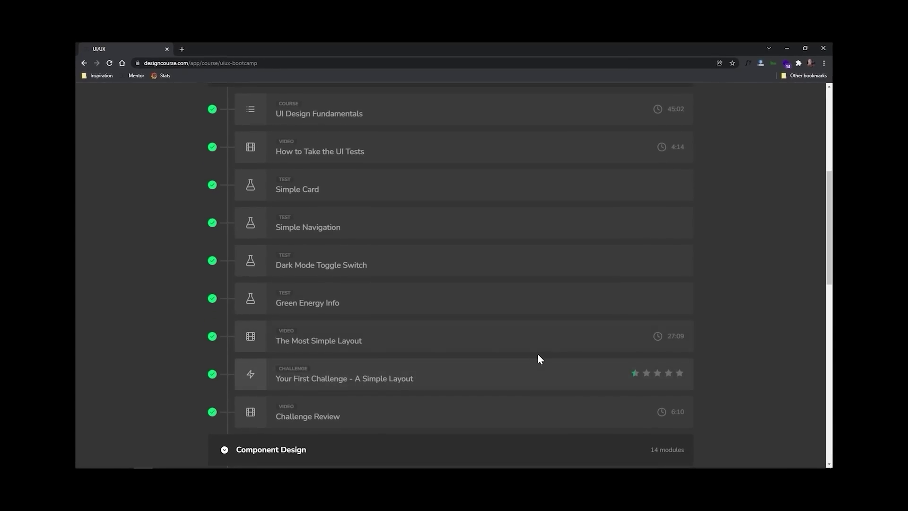
{"action": "scroll", "coordinate": [538, 353], "scroll_direction": "down", "scroll_amount": 5}
{"action": "left_click", "coordinate": [444, 253]}
{"action": "scroll", "coordinate": [475, 285], "scroll_direction": "down", "scroll_amount": 8}
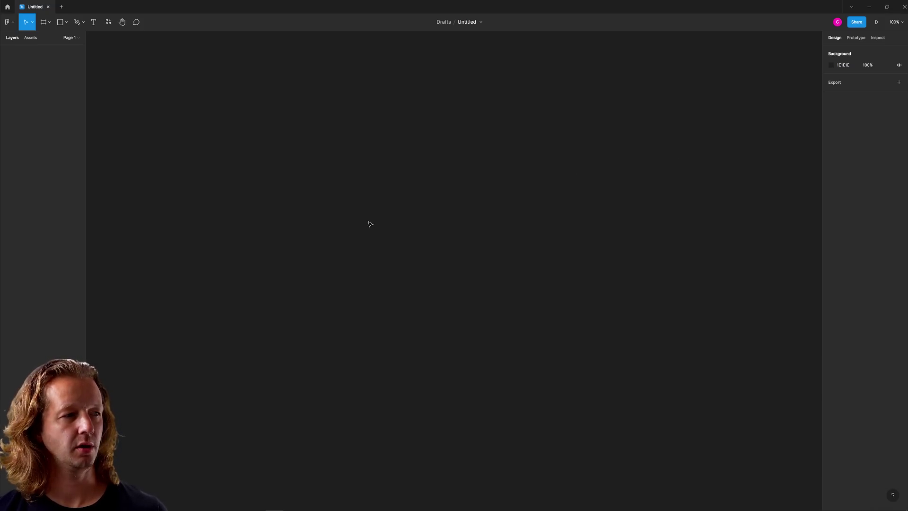
Create a Desktop preset frame and resize it to W 1650 and H 1130.
{"action": "left_click", "coordinate": [43, 22]}
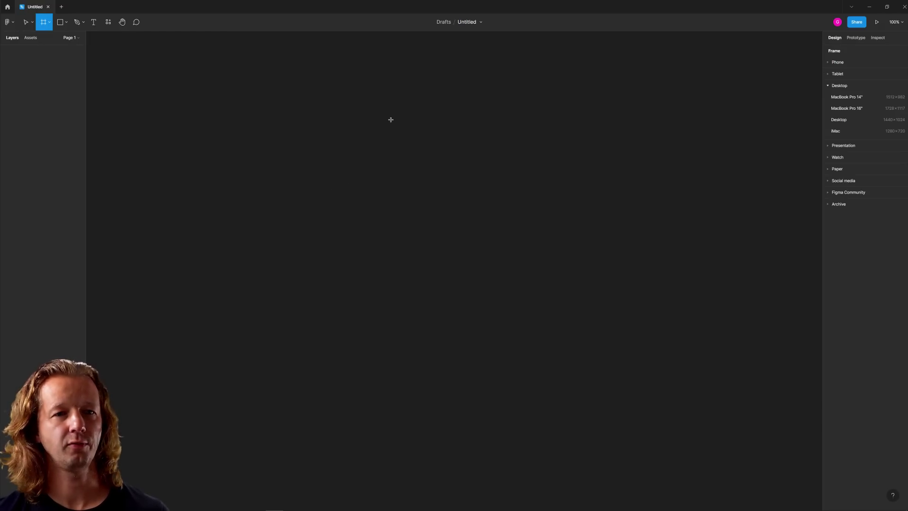
{"action": "left_click", "coordinate": [848, 118]}
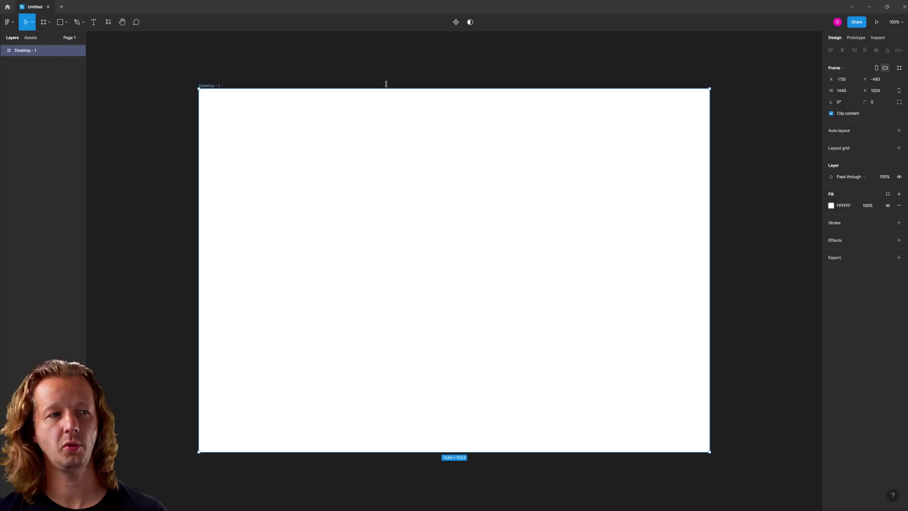
{"action": "left_click", "coordinate": [842, 91]}
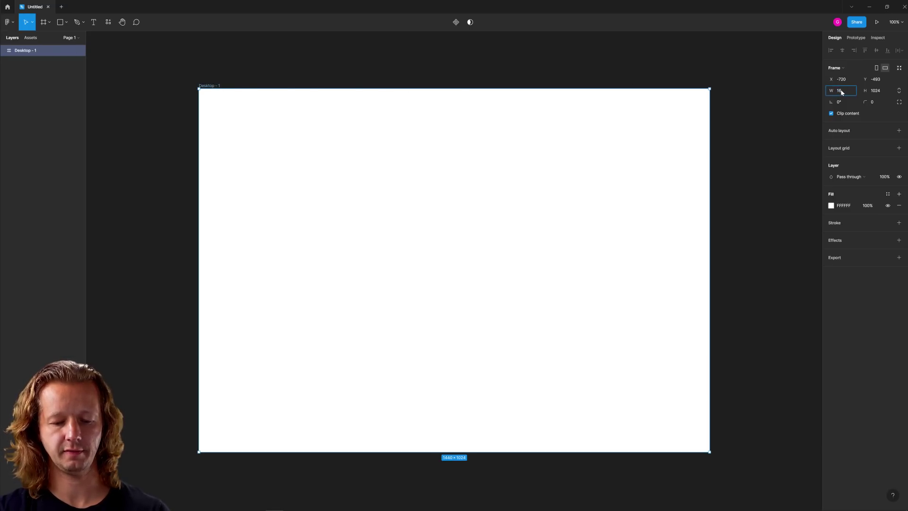
{"action": "type", "text": "1650"}
{"action": "key", "text": "Return"}
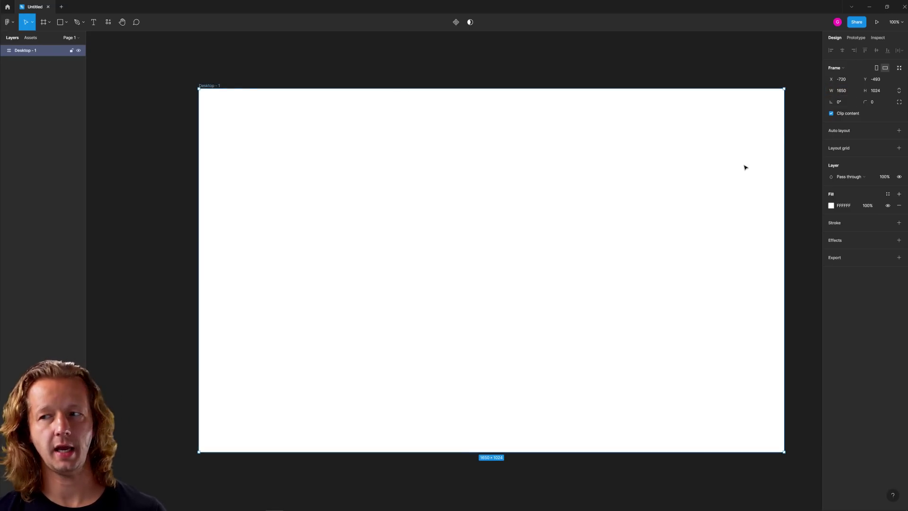
{"action": "left_click", "coordinate": [878, 92]}
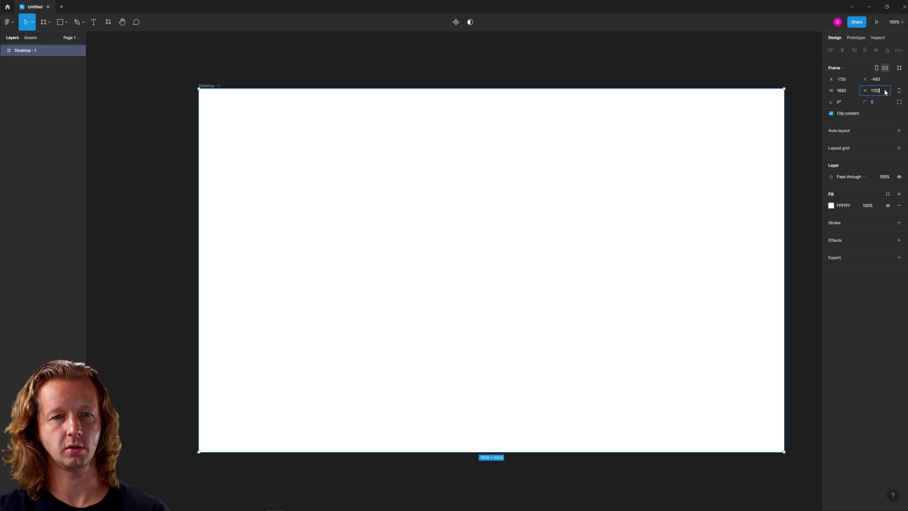
{"action": "key", "text": "Return"}
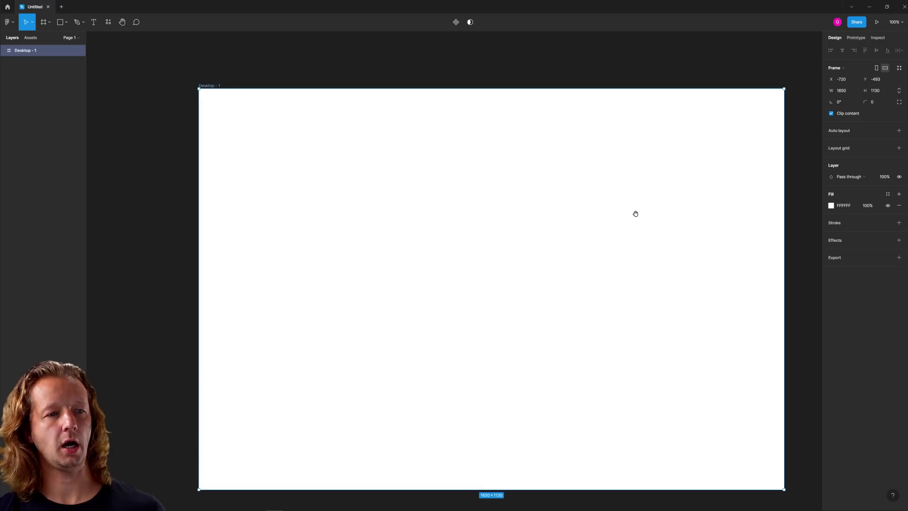
Recentre the Desktop - 1 frame in the canvas view.
{"action": "left_click_drag", "start_coordinate": [634, 213], "coordinate": [561, 192]}
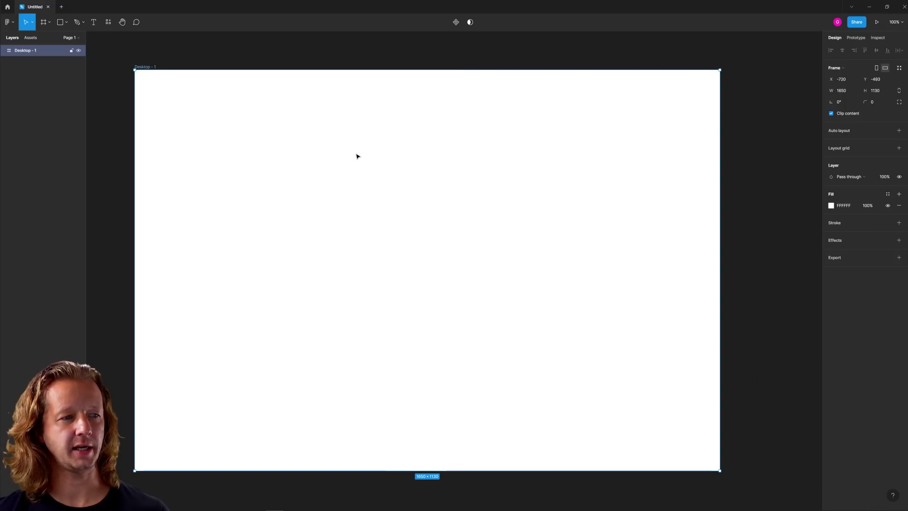
{"action": "left_click", "coordinate": [351, 63]}
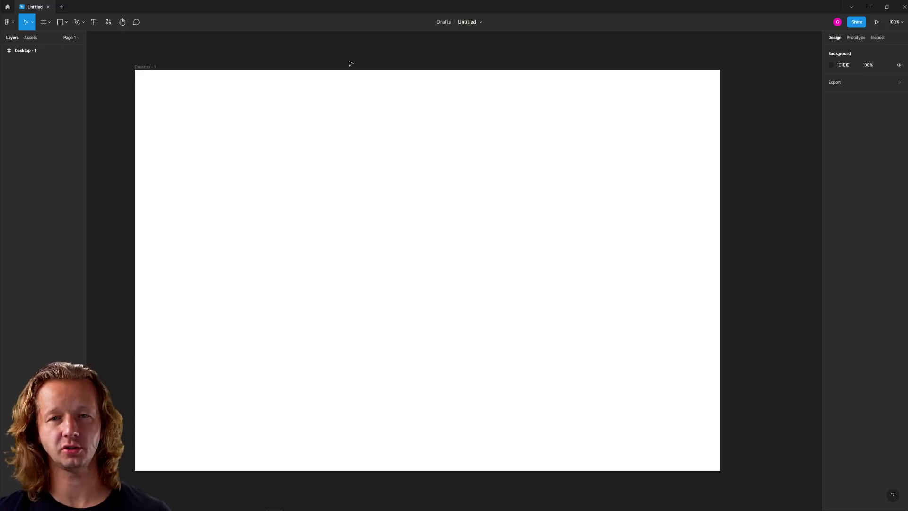
{"action": "left_click", "coordinate": [314, 158]}
{"action": "left_click", "coordinate": [230, 60]}
{"action": "scroll", "coordinate": [235, 55], "scroll_direction": "down", "scroll_amount": 3}
{"action": "left_click_drag", "start_coordinate": [235, 55], "coordinate": [320, 85]}
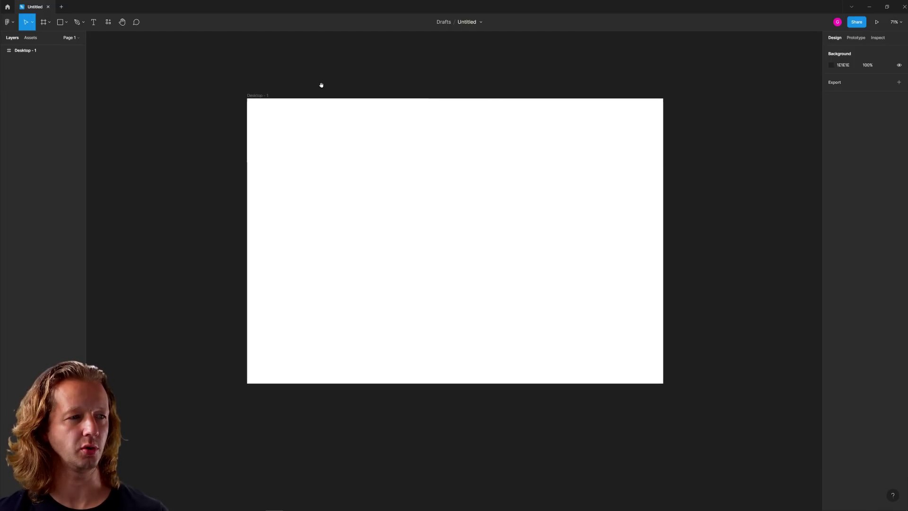
{"action": "scroll", "coordinate": [345, 77], "scroll_direction": "up", "scroll_amount": 1}
{"action": "left_click_drag", "start_coordinate": [378, 84], "coordinate": [341, 81]}
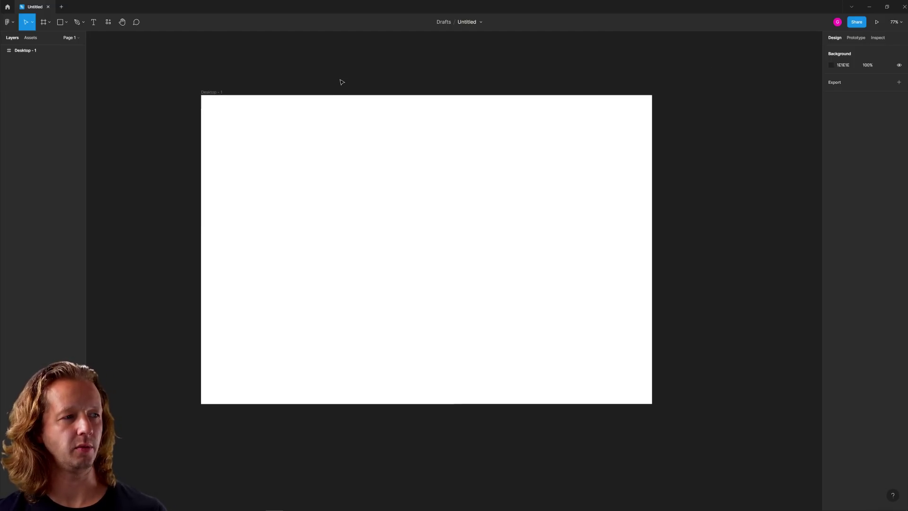
Set the Desktop - 1 frame's fill to 26272F.
{"action": "left_click", "coordinate": [306, 159]}
{"action": "left_click", "coordinate": [217, 80]}
{"action": "left_click", "coordinate": [212, 96]}
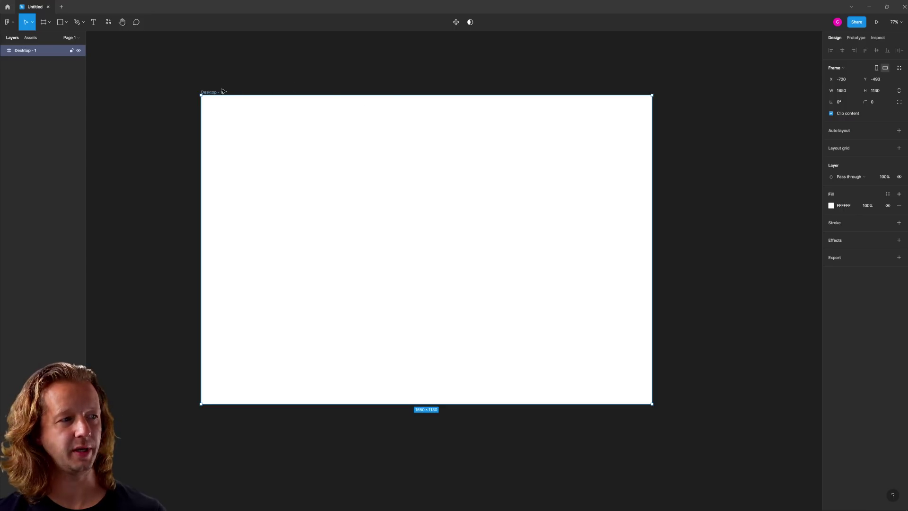
{"action": "left_click", "coordinate": [842, 206]}
{"action": "type", "text": "26272F"}
{"action": "key", "text": "Return"}
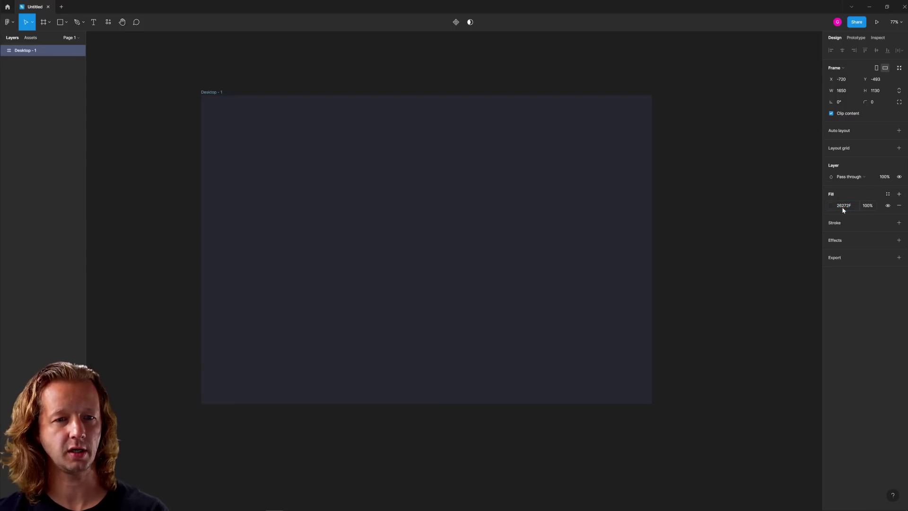
Change the page background to light grey C5C5C5 and reselect the frame.
{"action": "left_click", "coordinate": [658, 190]}
{"action": "left_click", "coordinate": [831, 65]}
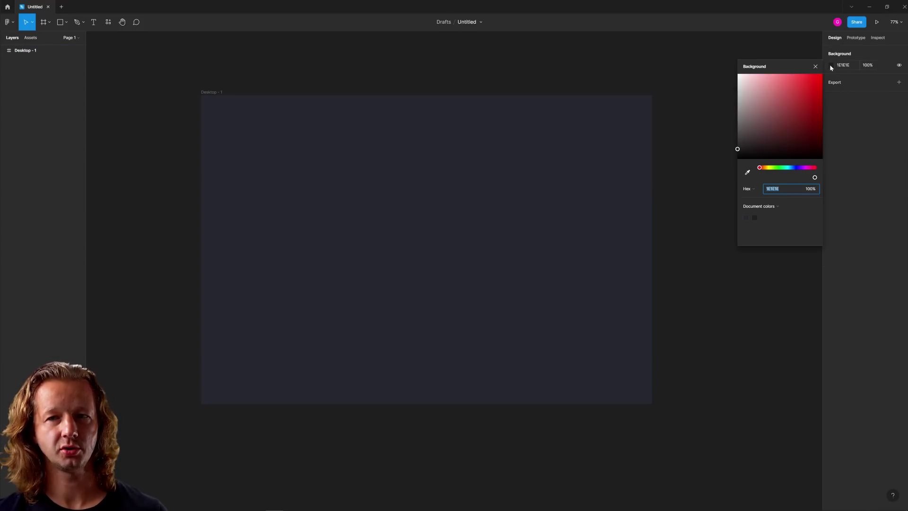
{"action": "left_click_drag", "start_coordinate": [766, 97], "coordinate": [732, 97]}
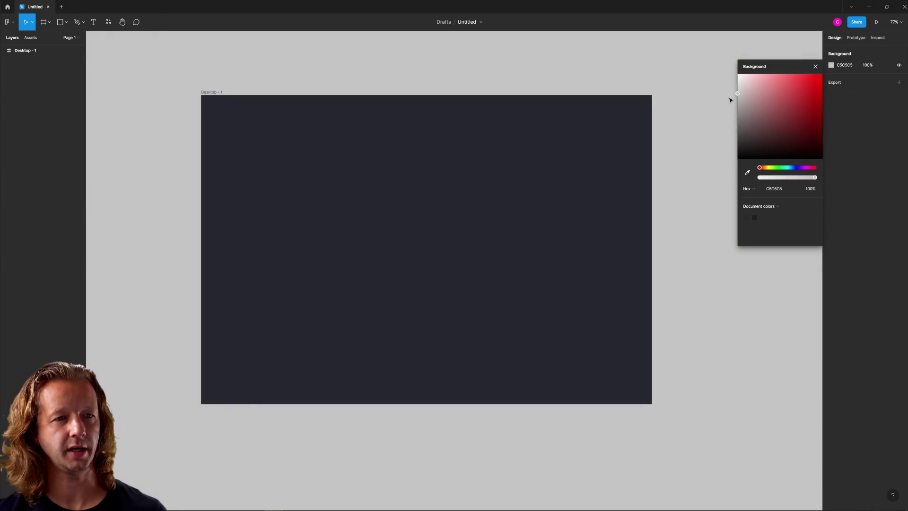
{"action": "left_click", "coordinate": [816, 67]}
{"action": "left_click_drag", "start_coordinate": [650, 79], "coordinate": [702, 97]}
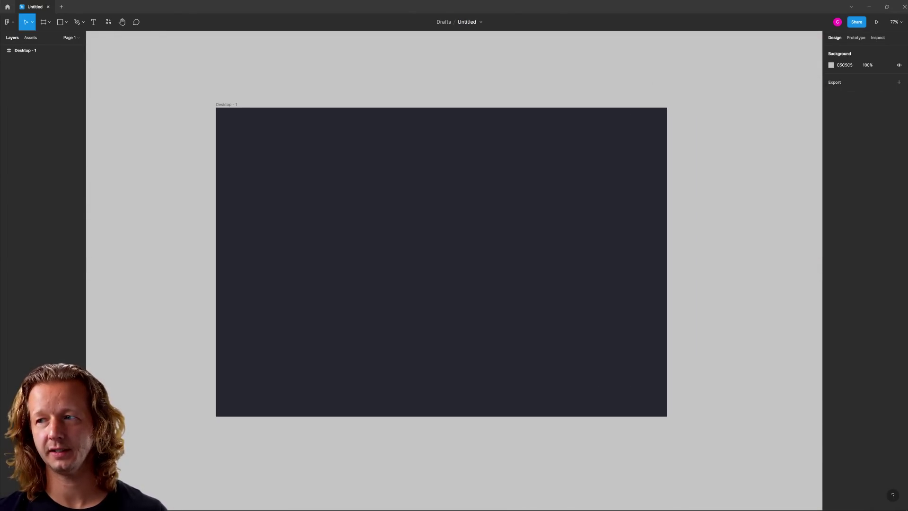
{"action": "left_click", "coordinate": [403, 148]}
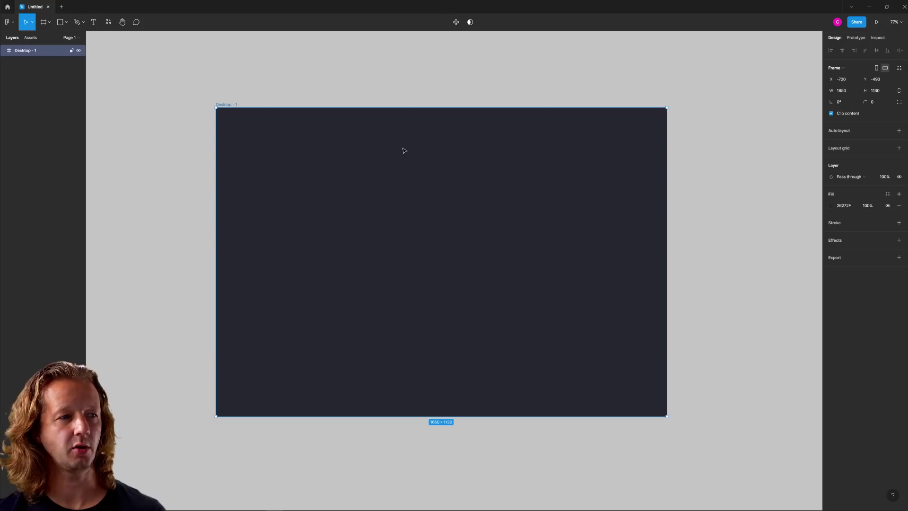
Paste the UIGamer navigation texts and the headline, placing the headline under UIGamer.
{"action": "key", "text": "ctrl+v"}
{"action": "left_click", "coordinate": [406, 80]}
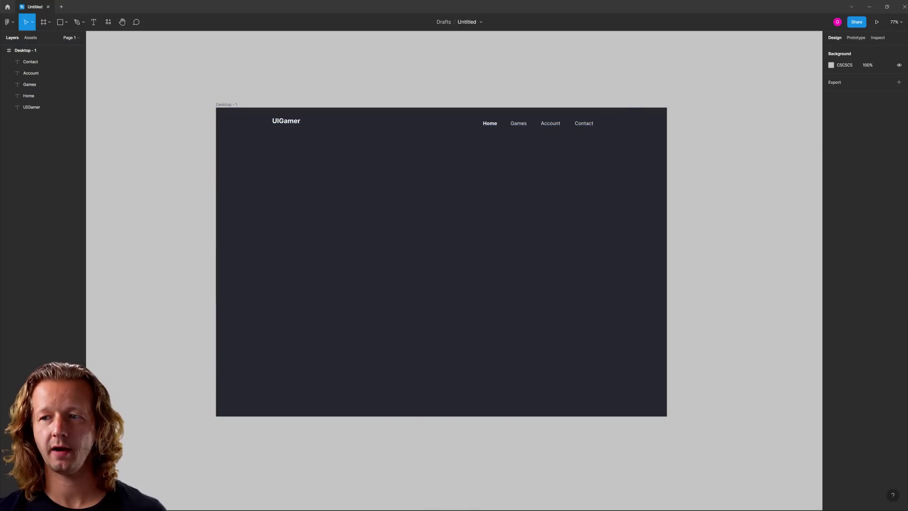
{"action": "left_click", "coordinate": [302, 175]}
{"action": "type", "text": "Your Experience just Leveled Up"}
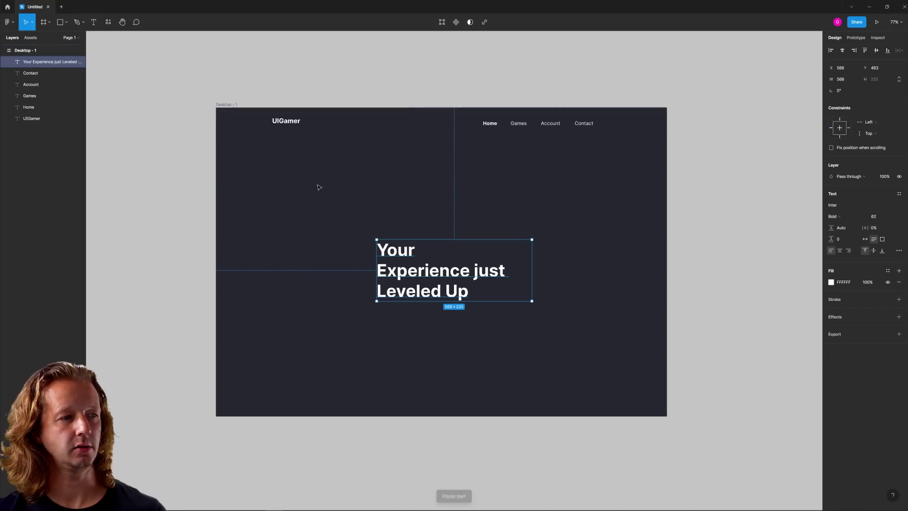
{"action": "left_click_drag", "start_coordinate": [429, 265], "coordinate": [327, 194]}
Insert 'UI Learning' after 'Your' in the headline.
{"action": "double_click", "coordinate": [302, 176]}
{"action": "left_click", "coordinate": [312, 165]}
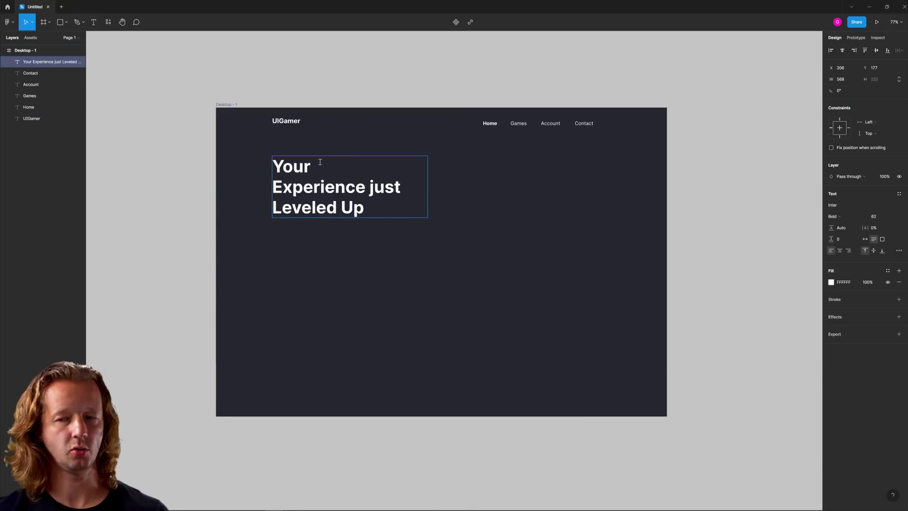
{"action": "type", "text": "UI Learning"}
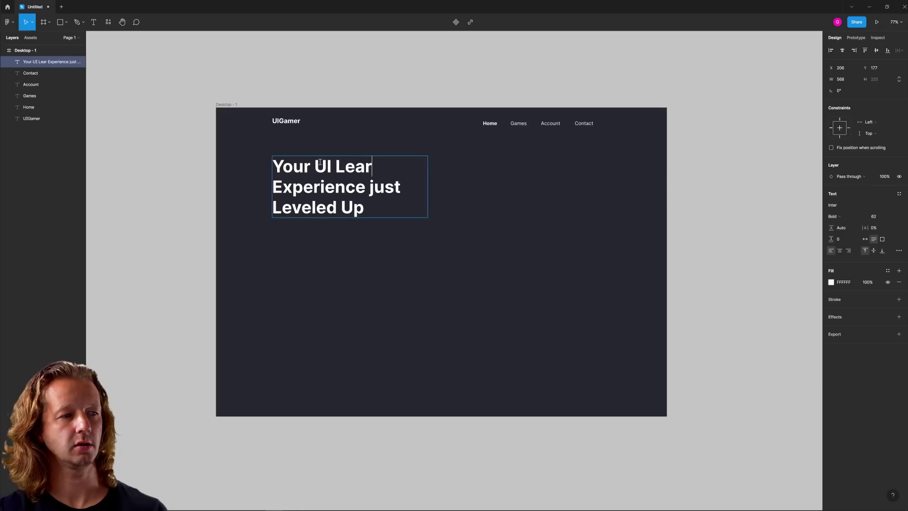
{"action": "key", "text": "Escape"}
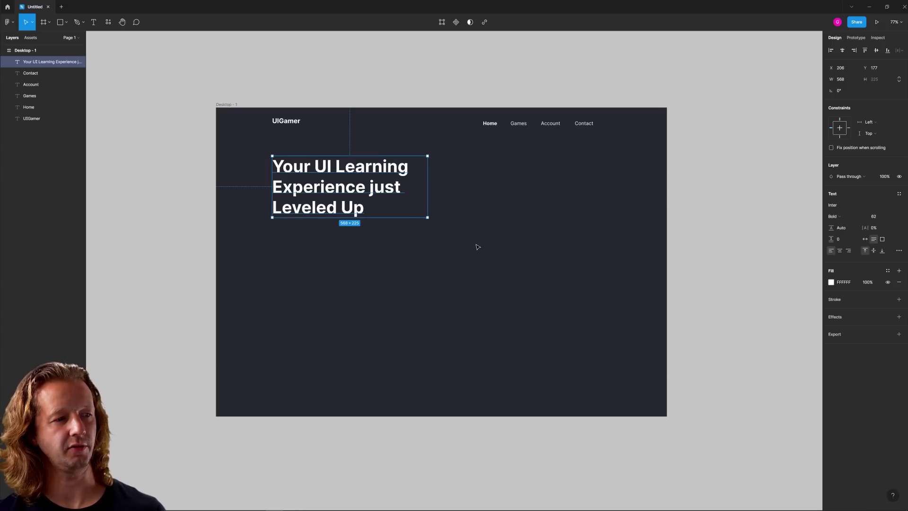
{"action": "left_click", "coordinate": [476, 246]}
{"action": "scroll", "coordinate": [318, 190], "scroll_direction": "up", "scroll_amount": 5}
Select the words 'UI Learning' in the headline, then recentre the page.
{"action": "double_click", "coordinate": [321, 172]}
{"action": "left_click", "coordinate": [325, 160]}
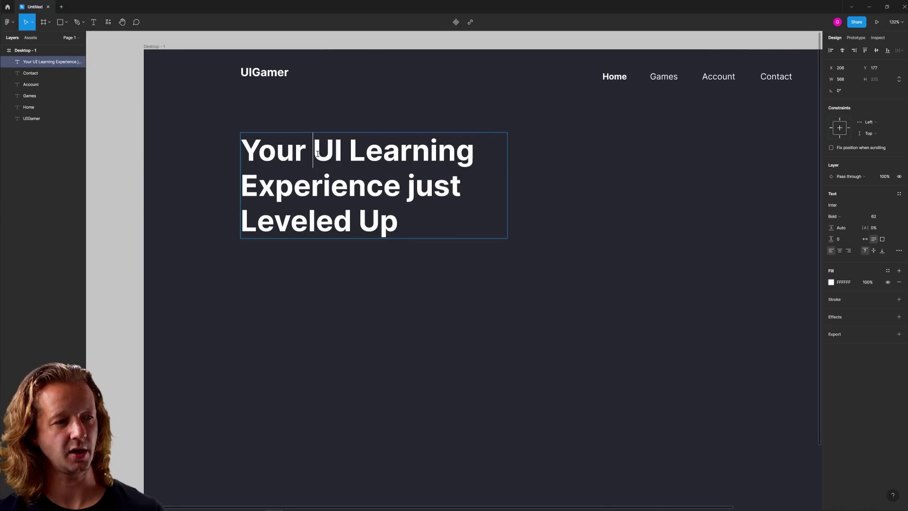
{"action": "double_click", "coordinate": [326, 154]}
{"action": "left_click", "coordinate": [483, 157], "text": "shift"}
{"action": "key", "text": "Escape"}
{"action": "left_click", "coordinate": [606, 172]}
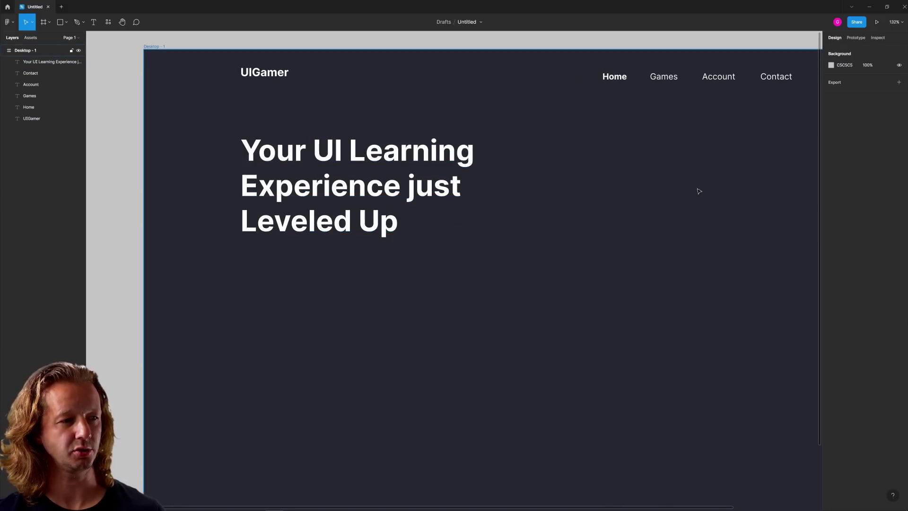
{"action": "scroll", "coordinate": [644, 200], "scroll_direction": "down", "scroll_amount": 5}
{"action": "left_click_drag", "start_coordinate": [644, 200], "coordinate": [511, 191]}
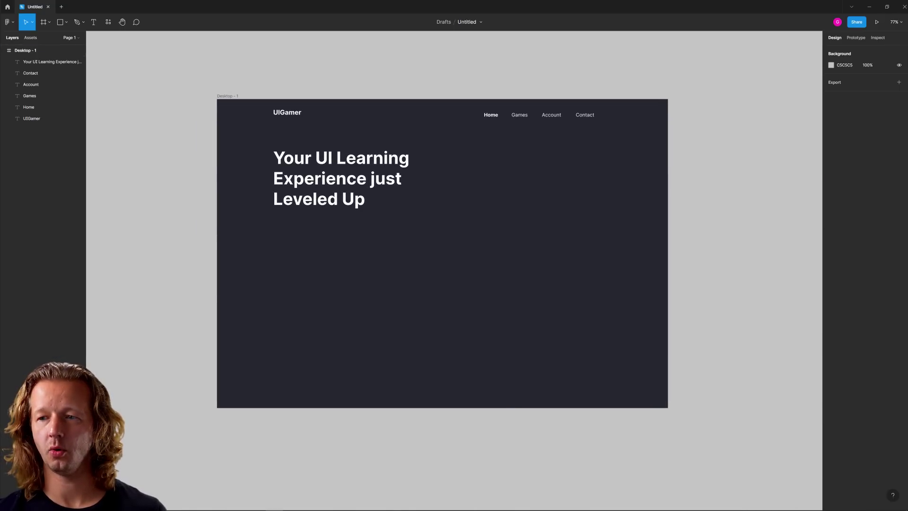
Paste the gamified-system paragraph and align it left under the headline.
{"action": "key", "text": "ctrl+v"}
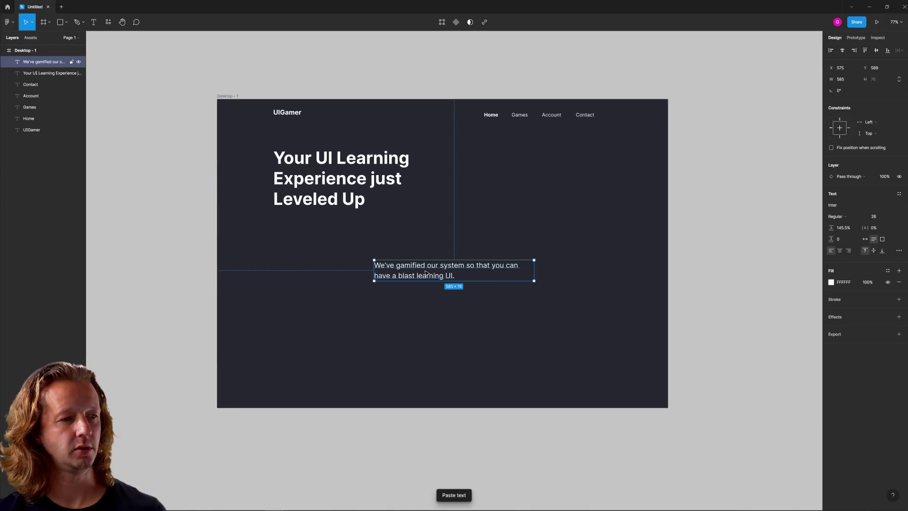
{"action": "left_click_drag", "start_coordinate": [426, 273], "coordinate": [325, 232]}
{"action": "left_click", "coordinate": [373, 286]}
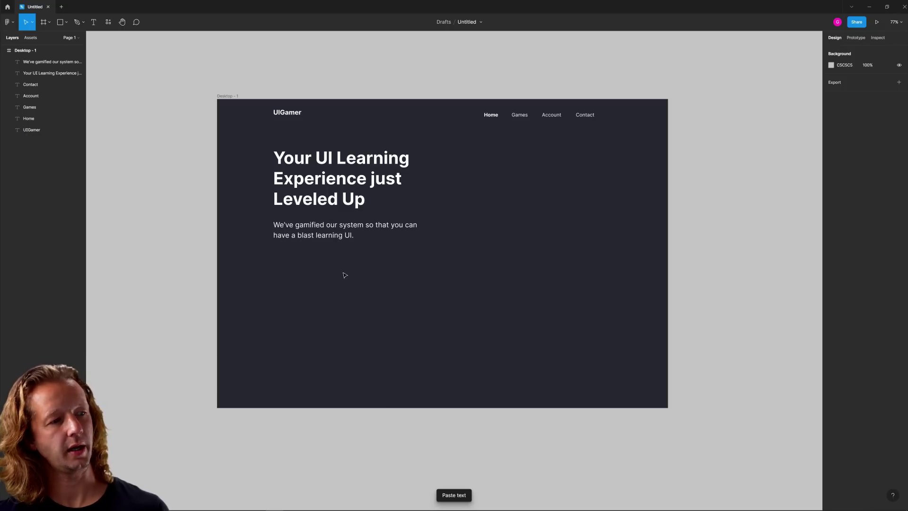
{"action": "left_click", "coordinate": [326, 238]}
{"action": "key", "text": "shift+Up"}
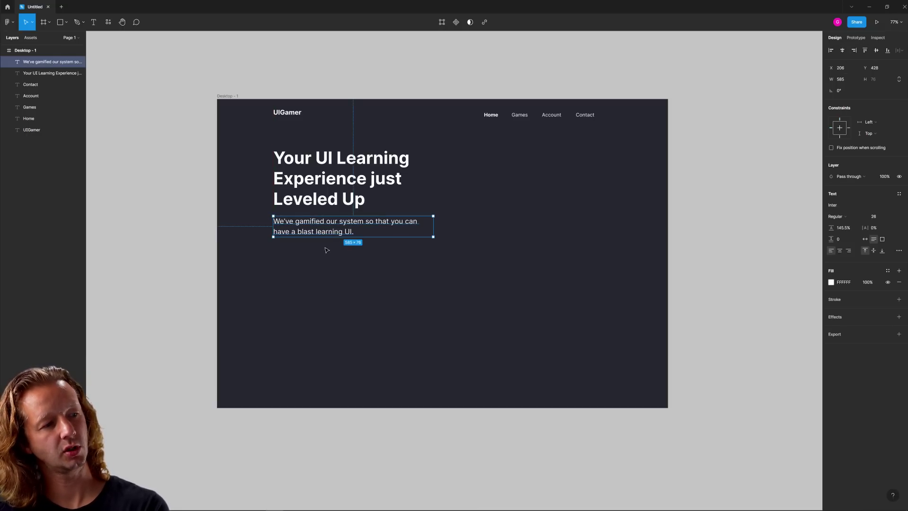
{"action": "left_click", "coordinate": [450, 253]}
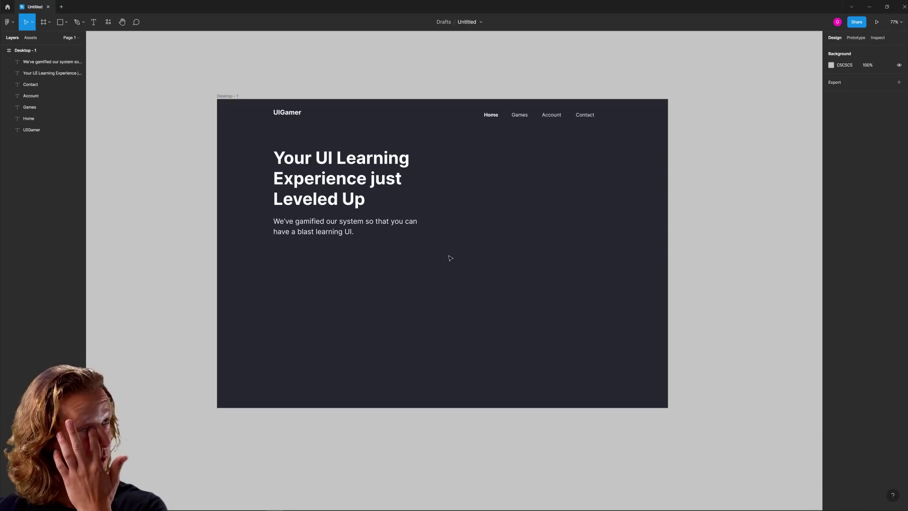
{"action": "left_click", "coordinate": [317, 235]}
{"action": "left_click_drag", "start_coordinate": [317, 235], "coordinate": [317, 237]}
{"action": "left_click", "coordinate": [339, 259]}
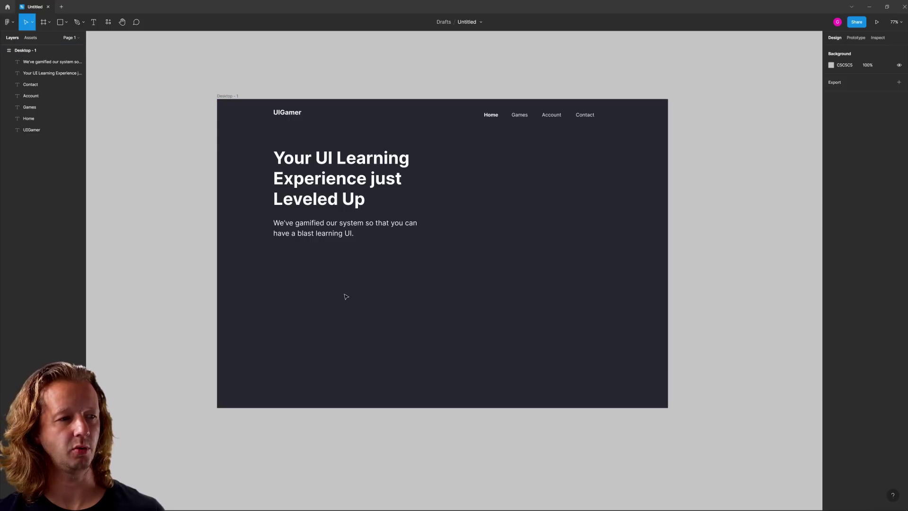
Paste the two cards and position them below the hero section.
{"action": "key", "text": "ctrl+v"}
{"action": "left_click_drag", "start_coordinate": [407, 305], "coordinate": [308, 339]}
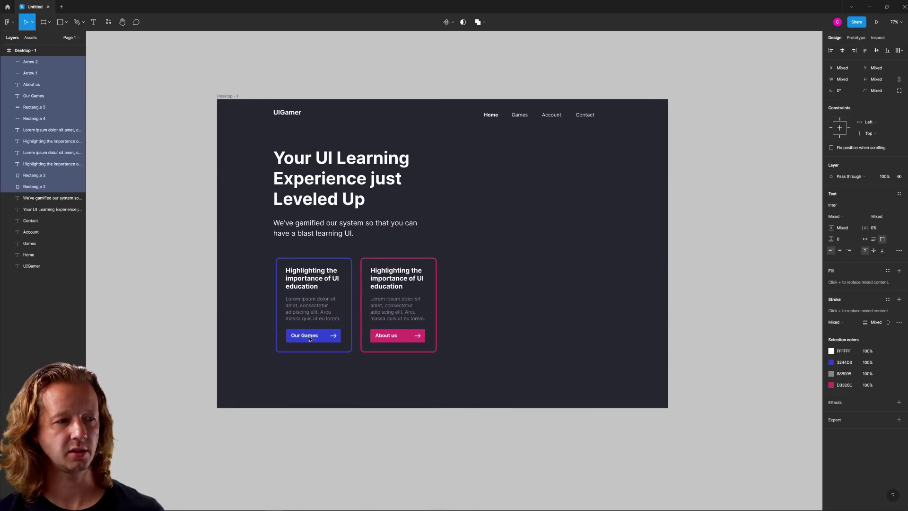
{"action": "left_click", "coordinate": [531, 304]}
{"action": "scroll", "coordinate": [406, 298], "scroll_direction": "up", "scroll_amount": 3}
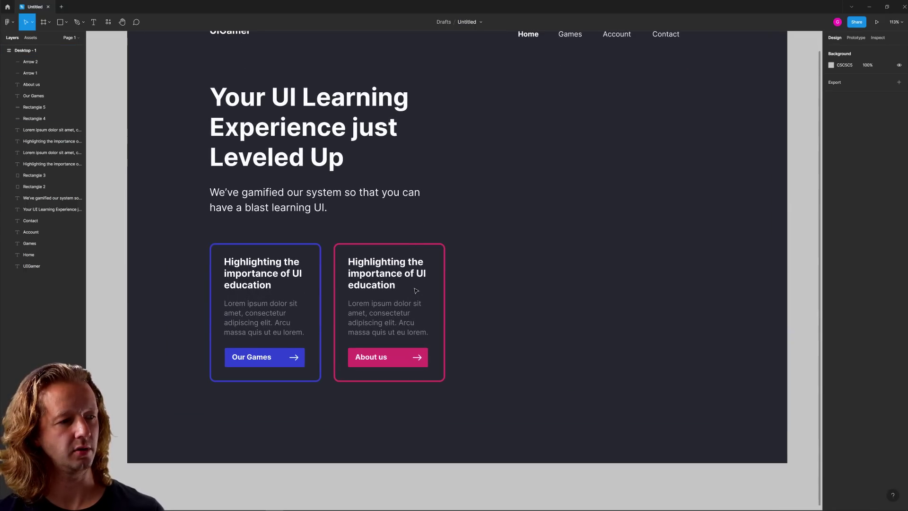
{"action": "scroll", "coordinate": [357, 284], "scroll_direction": "up", "scroll_amount": 5}
{"action": "double_click", "coordinate": [359, 284]}
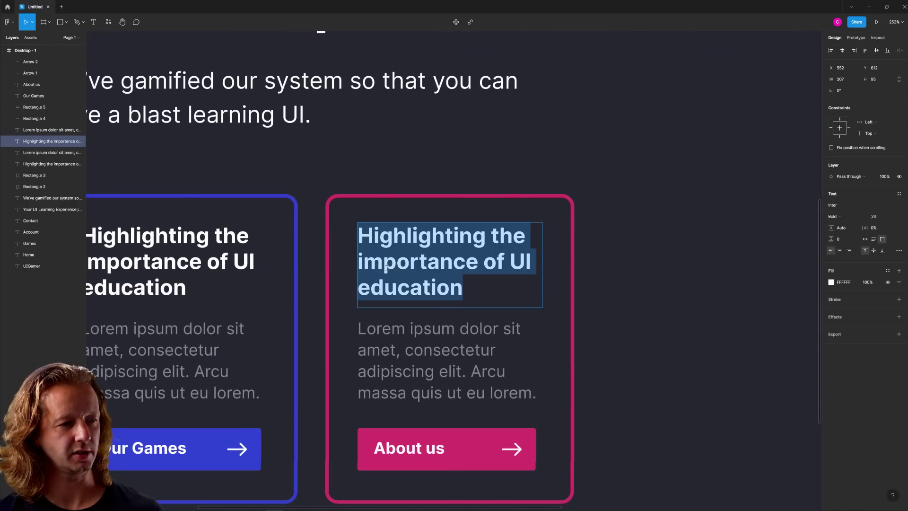
{"action": "key", "text": "Escape"}
{"action": "scroll", "coordinate": [439, 165], "scroll_direction": "down", "scroll_amount": 5}
{"action": "left_click", "coordinate": [552, 148]}
{"action": "left_click_drag", "start_coordinate": [551, 148], "coordinate": [490, 258]}
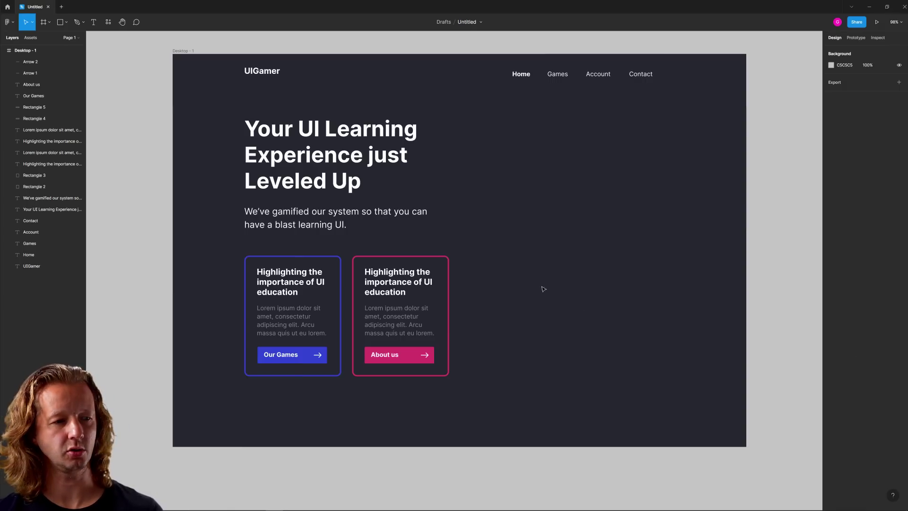
Paste the copied heading and paragraph and move them beside the cards.
{"action": "key", "text": "ctrl+v"}
{"action": "left_click_drag", "start_coordinate": [426, 240], "coordinate": [540, 312]}
{"action": "left_click", "coordinate": [546, 270]}
{"action": "left_click_drag", "start_coordinate": [556, 234], "coordinate": [559, 250]}
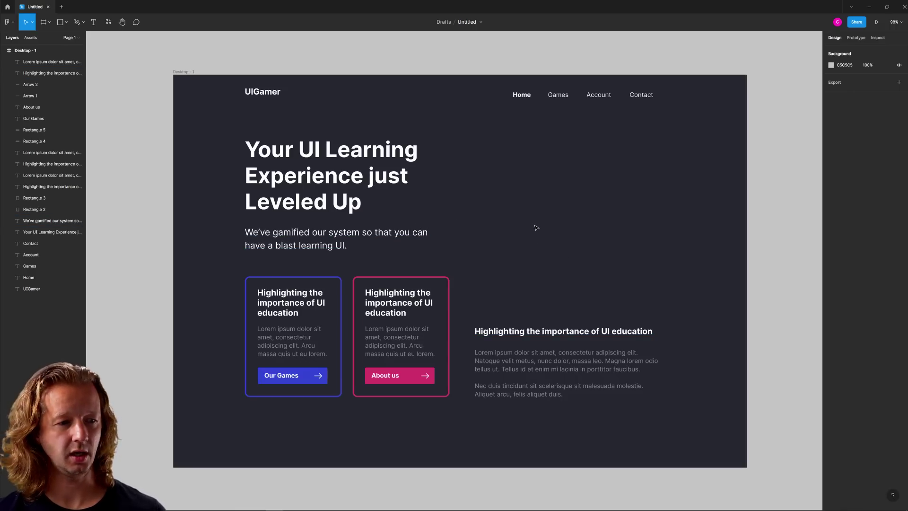
{"action": "left_click_drag", "start_coordinate": [487, 146], "coordinate": [647, 271]}
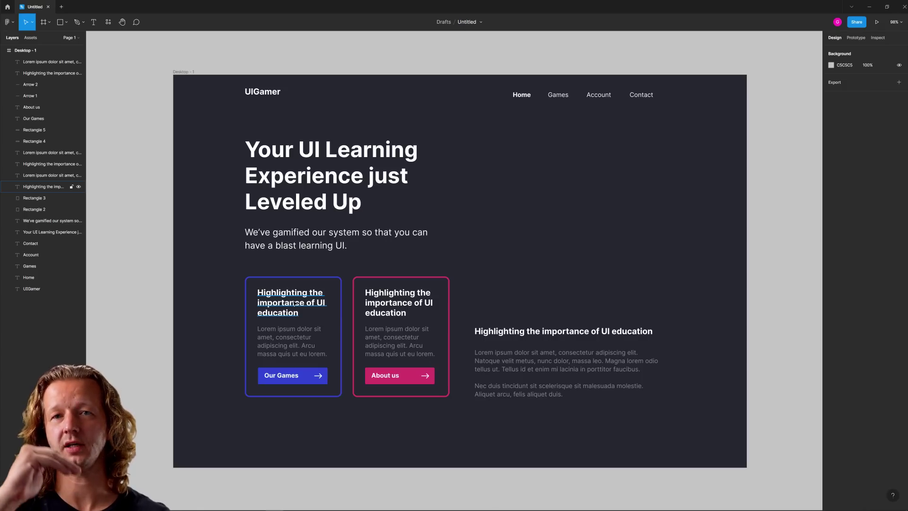
Draw a frame-wide rectangle over the card area, fill it 2A2B35, and send it to back.
{"action": "left_click", "coordinate": [60, 22]}
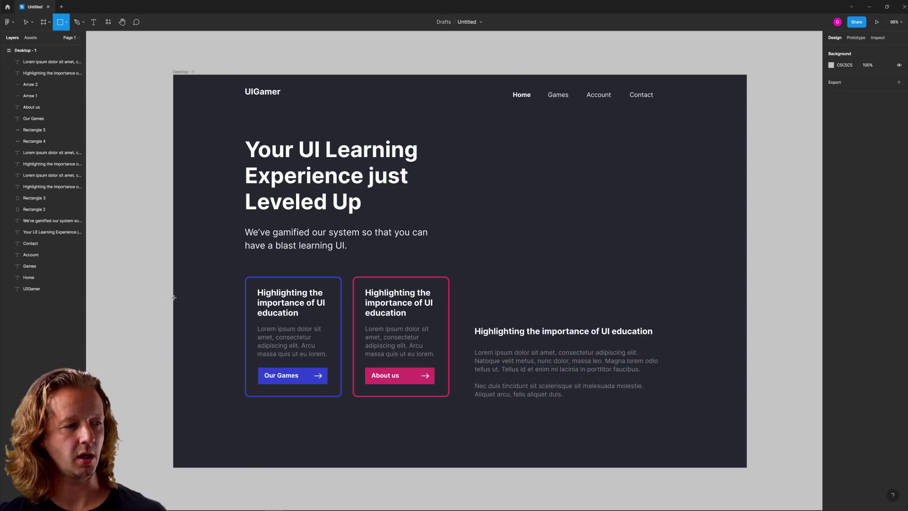
{"action": "mouse_move", "coordinate": [173, 266]}
{"action": "left_mouse_down"}
{"action": "mouse_move", "coordinate": [589, 286]}
{"action": "mouse_move", "coordinate": [746, 375]}
{"action": "mouse_move", "coordinate": [747, 422]}
{"action": "left_mouse_up"}
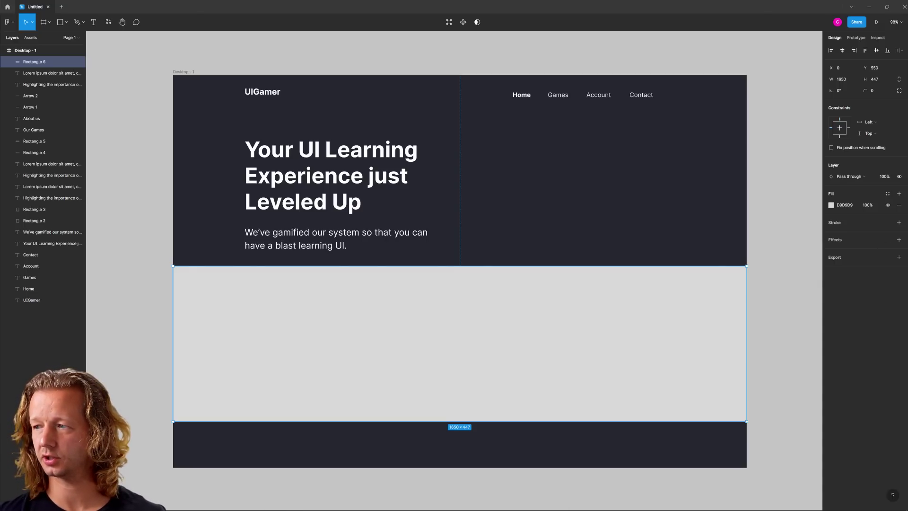
{"action": "left_click", "coordinate": [844, 205]}
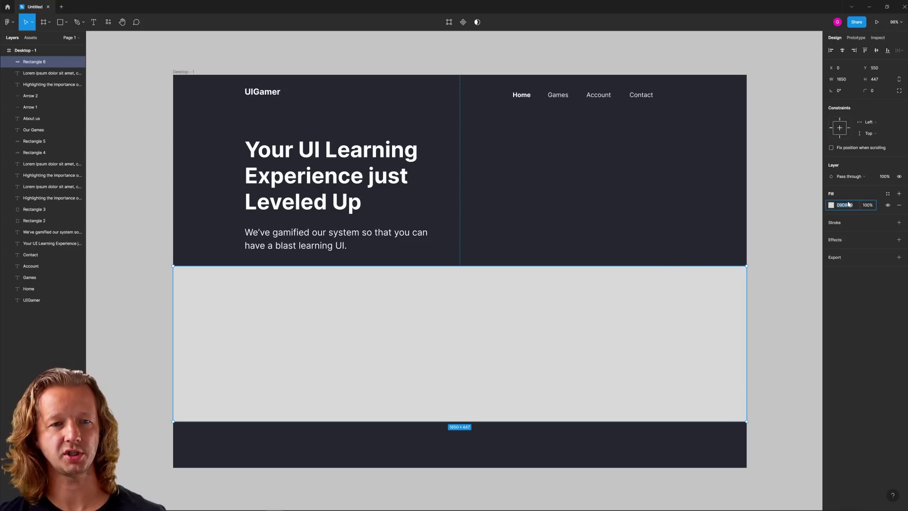
{"action": "key", "text": "ctrl+v"}
{"action": "key", "text": "Return"}
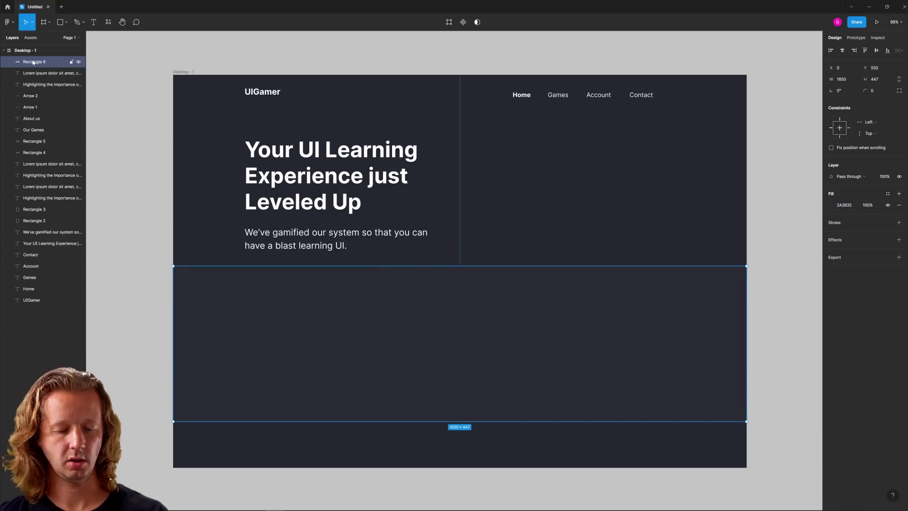
{"action": "key", "text": "ctrl+shift+["}
{"action": "left_click", "coordinate": [597, 236]}
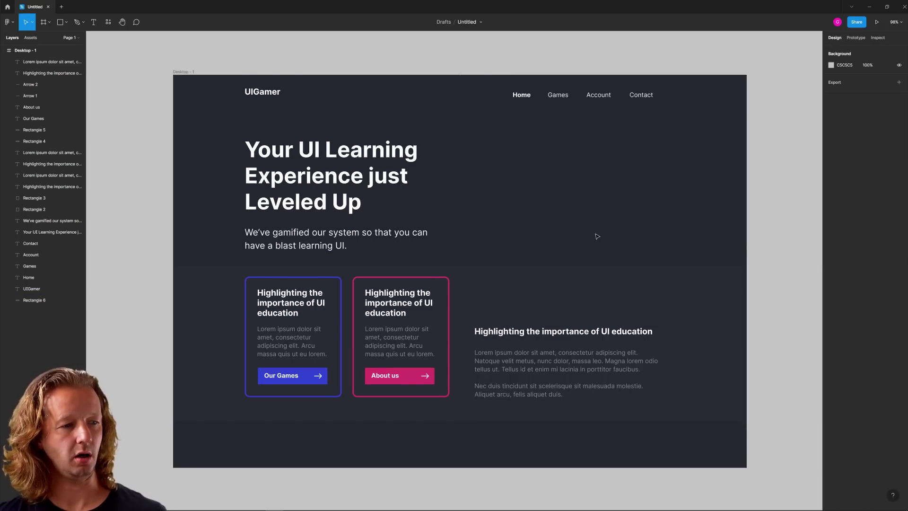
Move the dark band and cards together slightly lower.
{"action": "left_click_drag", "start_coordinate": [705, 443], "coordinate": [235, 289]}
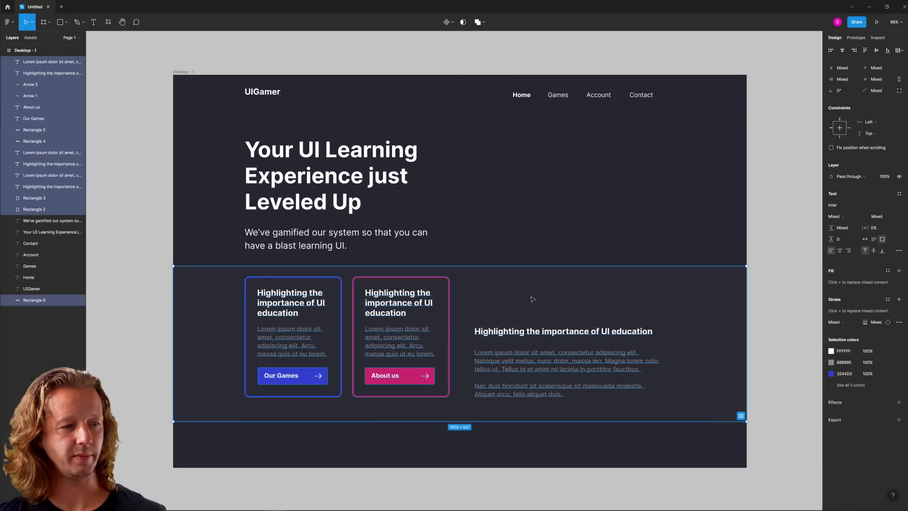
{"action": "left_click_drag", "start_coordinate": [532, 299], "coordinate": [533, 313]}
{"action": "left_click", "coordinate": [542, 452]}
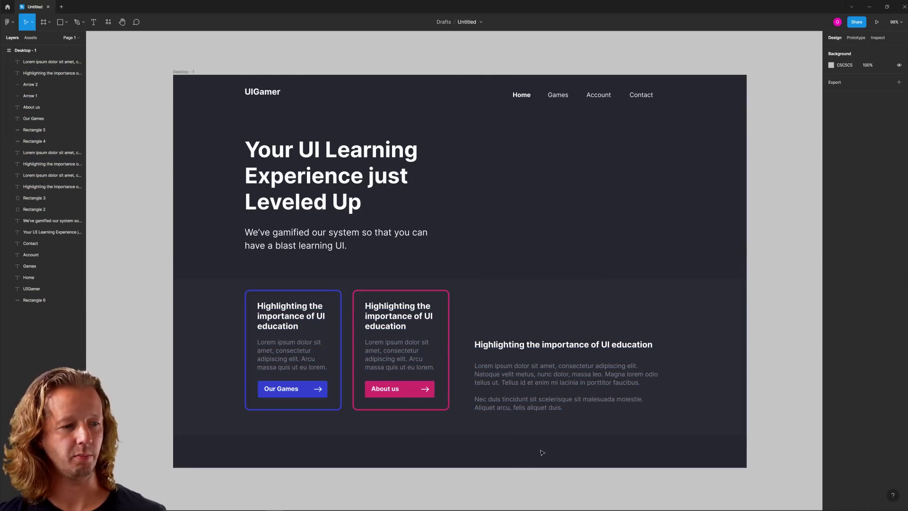
Nudge the cards and side text block a little further down.
{"action": "left_click_drag", "start_coordinate": [635, 450], "coordinate": [242, 287]}
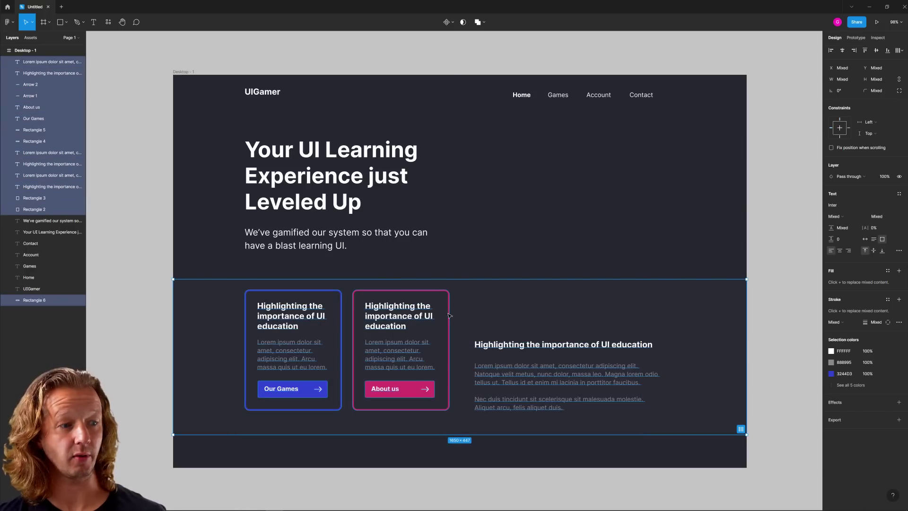
{"action": "left_click_drag", "start_coordinate": [404, 319], "coordinate": [404, 326]}
{"action": "left_click", "coordinate": [521, 247]}
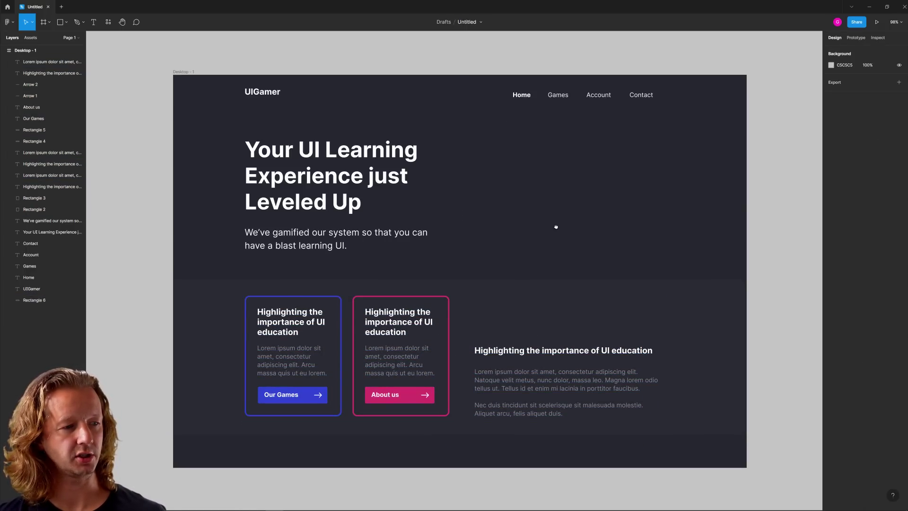
{"action": "scroll", "coordinate": [521, 231], "scroll_direction": "down", "scroll_amount": 1}
{"action": "scroll", "coordinate": [520, 231], "scroll_direction": "up", "scroll_amount": 5}
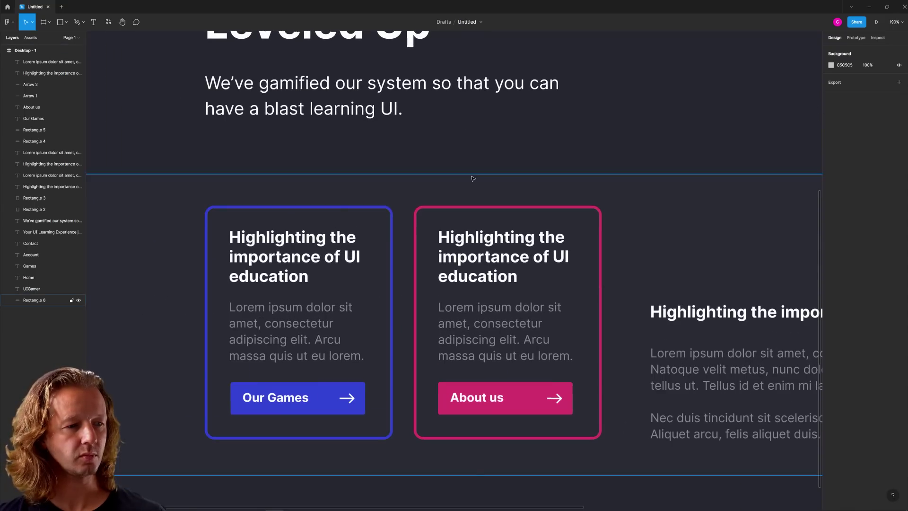
{"action": "left_click", "coordinate": [336, 191]}
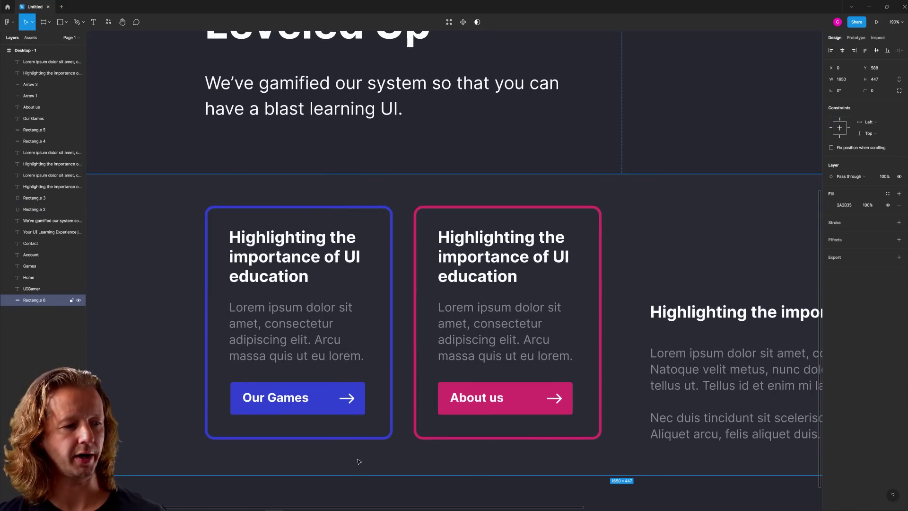
{"action": "left_click", "coordinate": [514, 144]}
{"action": "scroll", "coordinate": [515, 143], "scroll_direction": "down", "scroll_amount": 5}
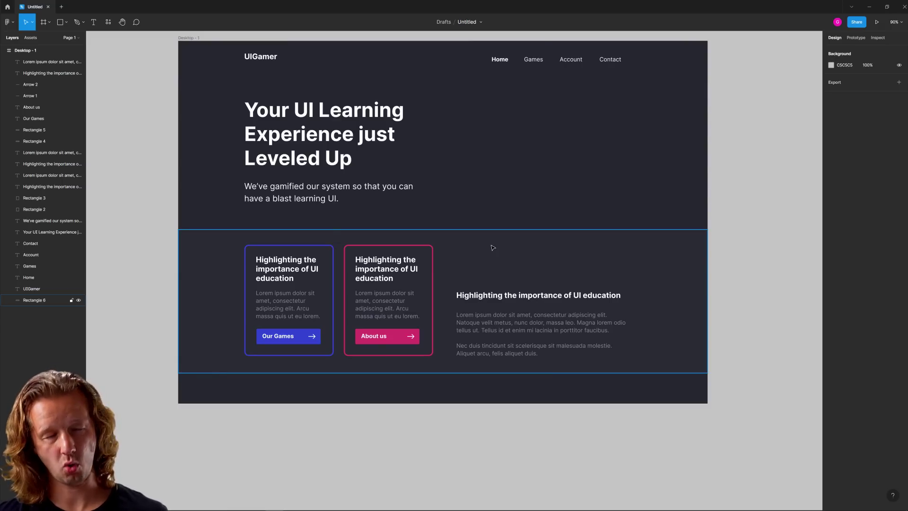
Raise the cards and side text, and drag the band's top edge down to height 381.
{"action": "left_click", "coordinate": [494, 279]}
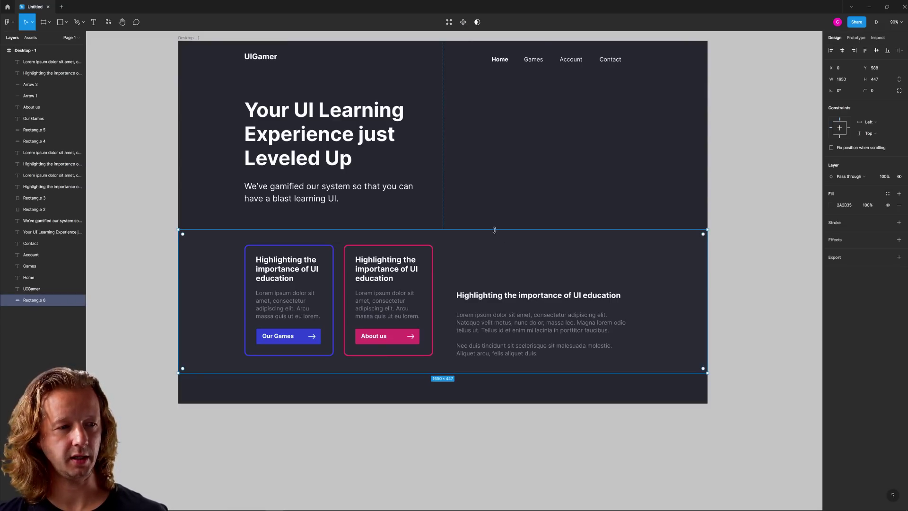
{"action": "left_click", "coordinate": [268, 223]}
{"action": "left_click_drag", "start_coordinate": [203, 223], "coordinate": [594, 316]}
{"action": "left_click_drag", "start_coordinate": [382, 270], "coordinate": [382, 253]}
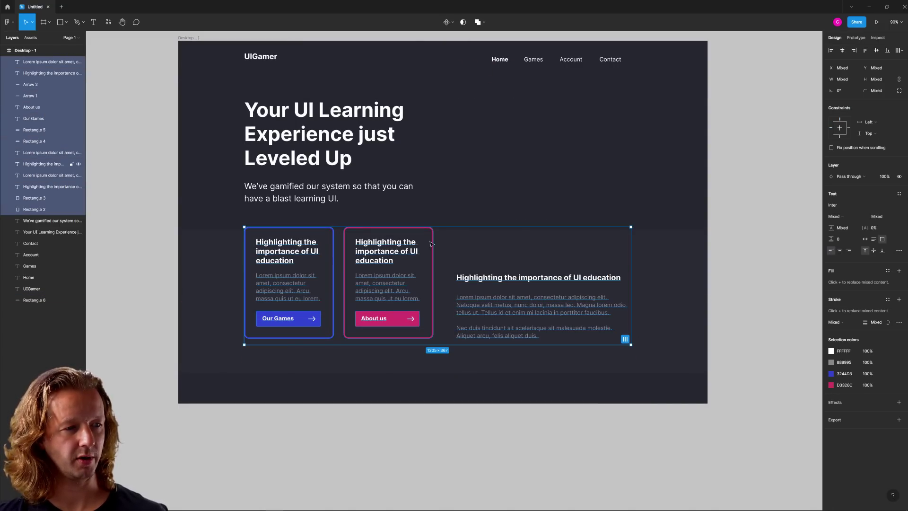
{"action": "left_click", "coordinate": [531, 213]}
{"action": "left_click", "coordinate": [538, 229]}
{"action": "left_click_drag", "start_coordinate": [538, 229], "coordinate": [536, 250]}
{"action": "left_click", "coordinate": [550, 224]}
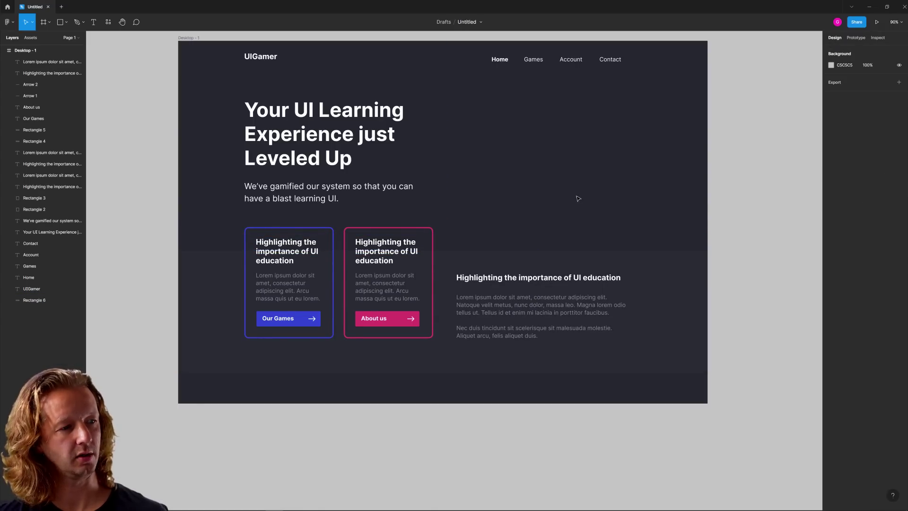
{"action": "scroll", "coordinate": [315, 235], "scroll_direction": "up", "scroll_amount": 1}
{"action": "scroll", "coordinate": [314, 235], "scroll_direction": "up", "scroll_amount": 20}
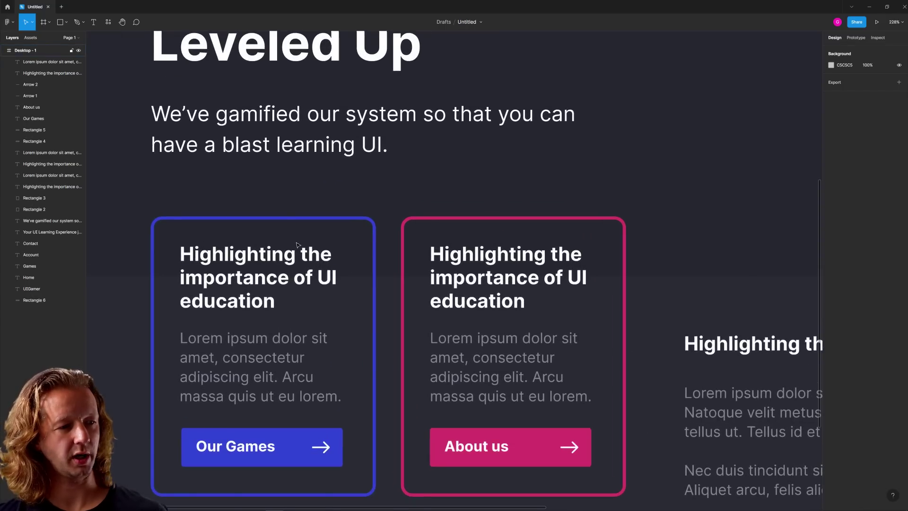
{"action": "scroll", "coordinate": [410, 341], "scroll_direction": "left", "scroll_amount": 4}
{"action": "scroll", "coordinate": [410, 341], "scroll_direction": "down", "scroll_amount": 2}
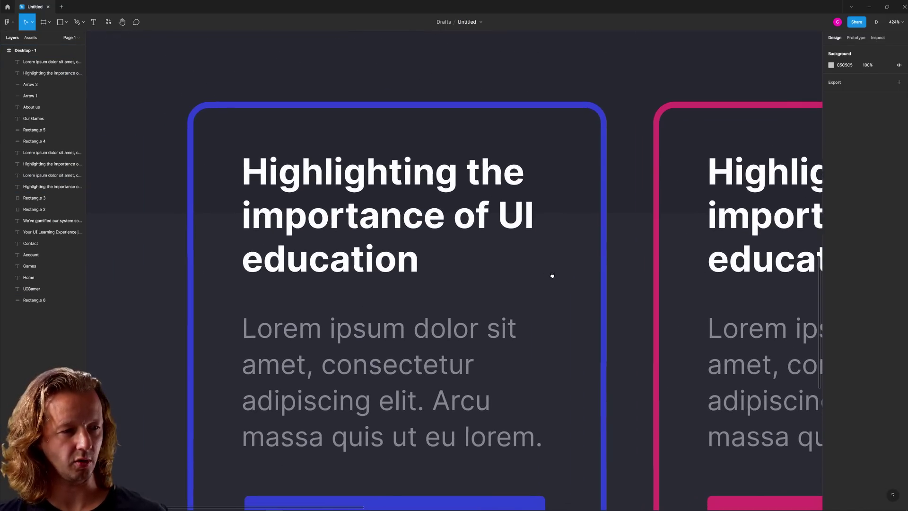
{"action": "left_click", "coordinate": [554, 235]}
{"action": "left_click", "coordinate": [561, 215]}
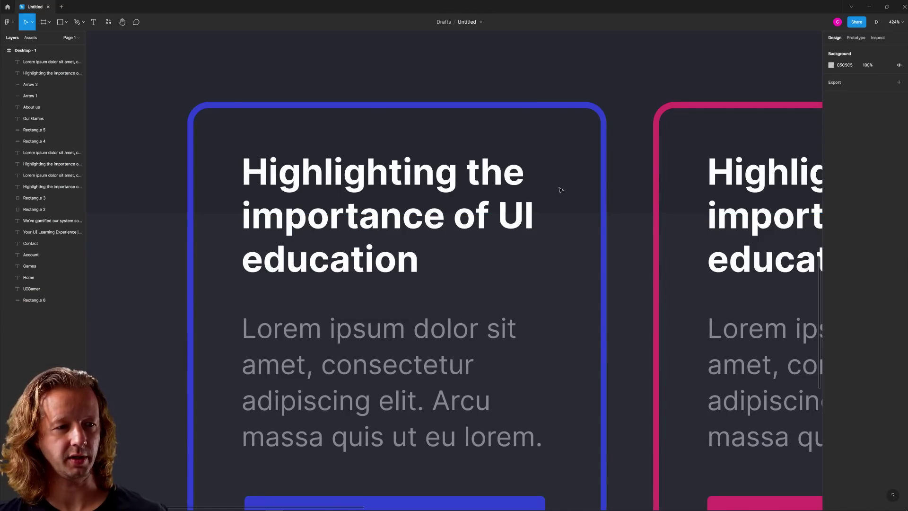
{"action": "left_click", "coordinate": [401, 201]}
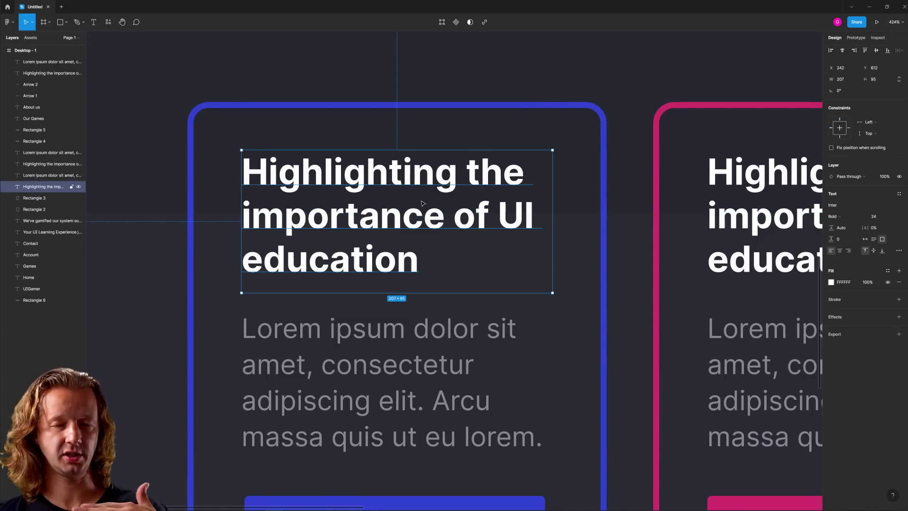
{"action": "left_click", "coordinate": [559, 172]}
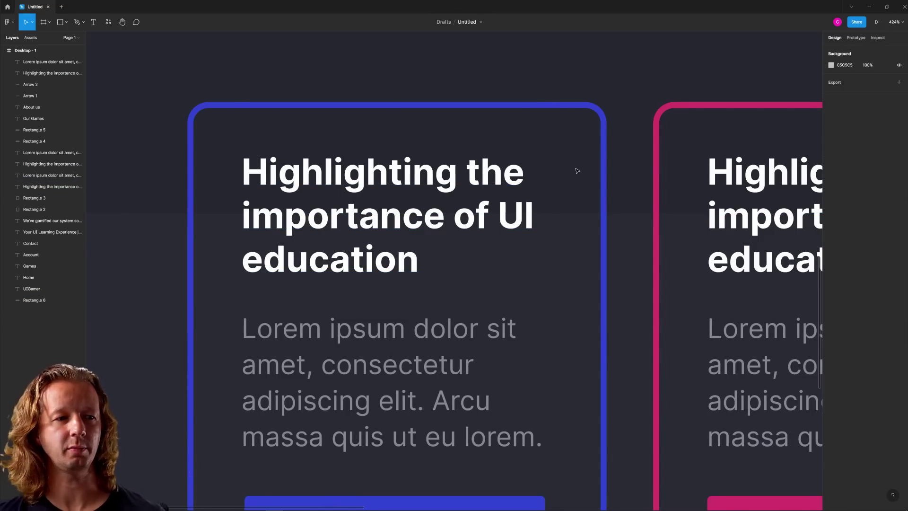
{"action": "scroll", "coordinate": [573, 174], "scroll_direction": "down", "scroll_amount": 5}
{"action": "scroll", "coordinate": [573, 174], "scroll_direction": "down", "scroll_amount": 6}
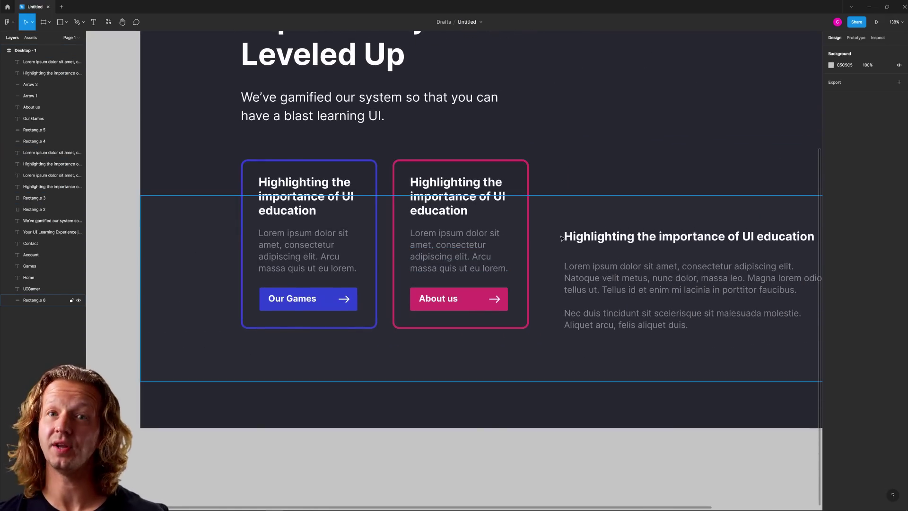
{"action": "scroll", "coordinate": [610, 137], "scroll_direction": "down", "scroll_amount": 5}
{"action": "scroll", "coordinate": [662, 166], "scroll_direction": "up", "scroll_amount": 2}
{"action": "scroll", "coordinate": [662, 166], "scroll_direction": "right", "scroll_amount": 3}
{"action": "left_click", "coordinate": [700, 223]}
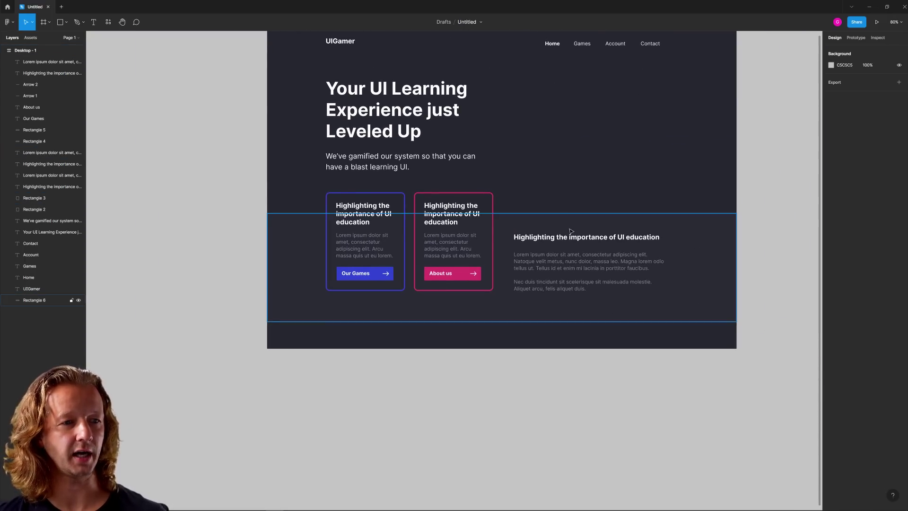
Change the band's fill colour to 45486A.
{"action": "left_click", "coordinate": [832, 205]}
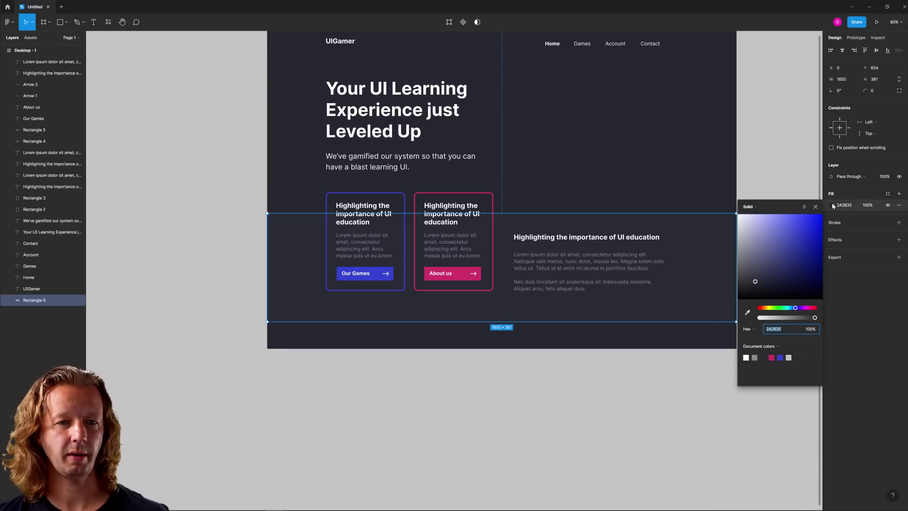
{"action": "left_click", "coordinate": [767, 265]}
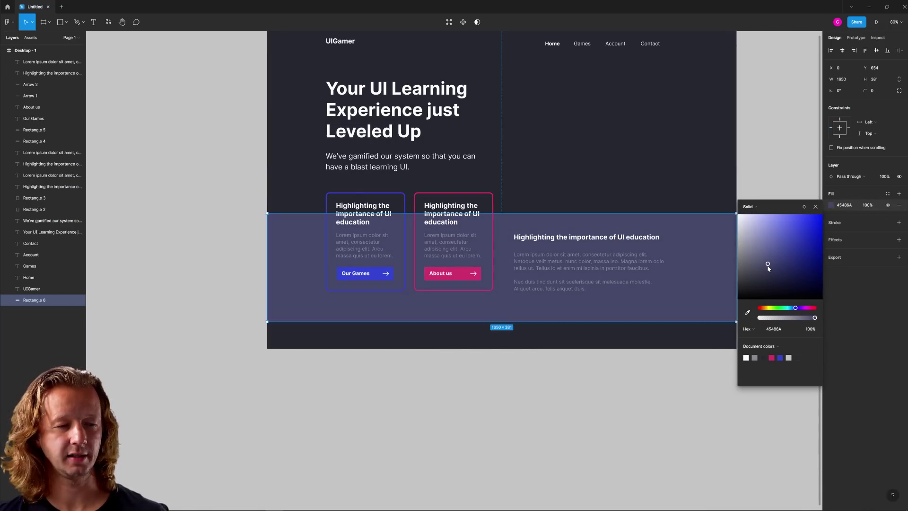
{"action": "left_click", "coordinate": [624, 182]}
{"action": "scroll", "coordinate": [452, 247], "scroll_direction": "up", "scroll_amount": 5}
Inspect the About us body text and band rectangle by selecting and deselecting them.
{"action": "left_click", "coordinate": [452, 247]}
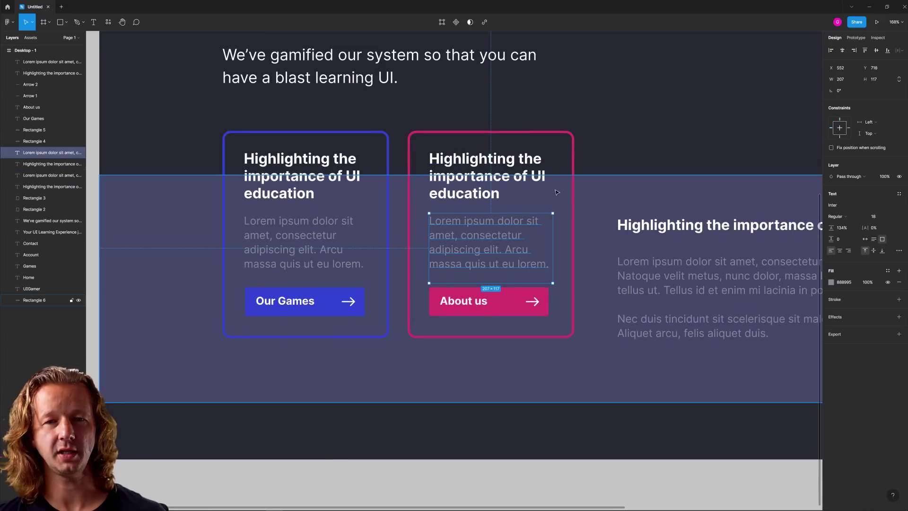
{"action": "left_click", "coordinate": [643, 200]}
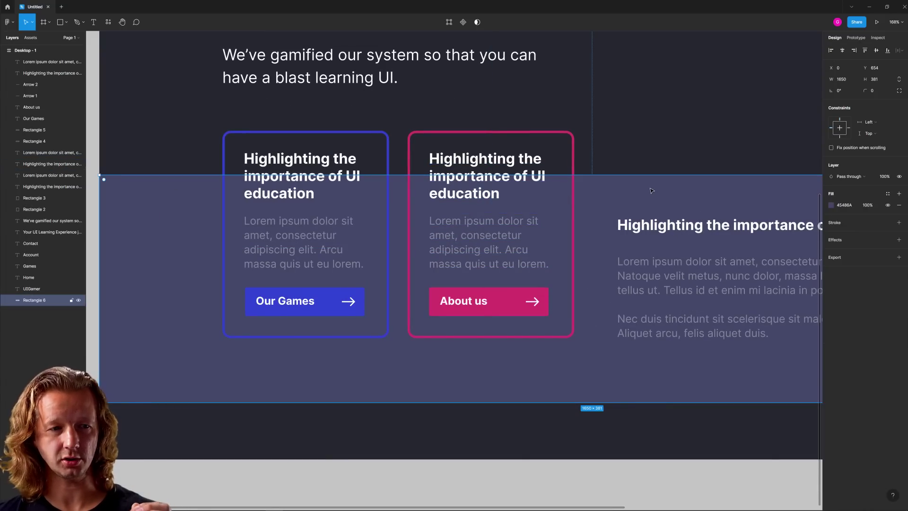
{"action": "left_click", "coordinate": [657, 147]}
{"action": "mouse_move", "coordinate": [617, 143]}
{"action": "left_mouse_down"}
{"action": "mouse_move", "coordinate": [642, 159]}
{"action": "mouse_move", "coordinate": [630, 151]}
{"action": "left_mouse_up"}
{"action": "left_click", "coordinate": [644, 188]}
{"action": "left_click", "coordinate": [658, 149]}
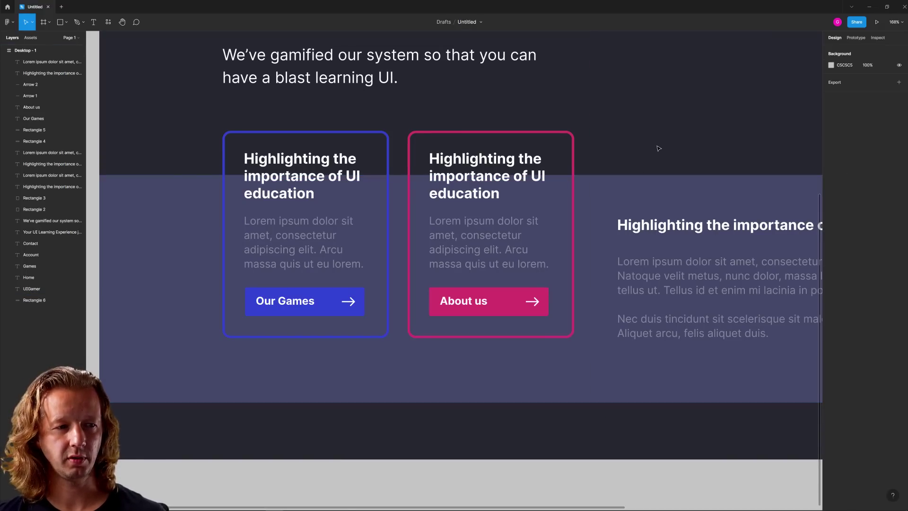
{"action": "left_click", "coordinate": [658, 149]}
{"action": "left_click", "coordinate": [658, 149]}
{"action": "key", "text": "Escape"}
{"action": "left_click", "coordinate": [659, 148]}
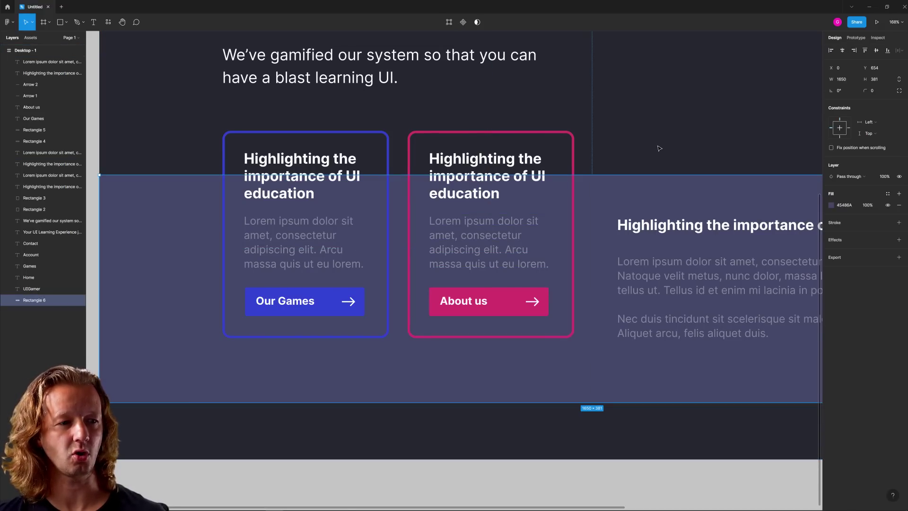
{"action": "left_click", "coordinate": [659, 148]}
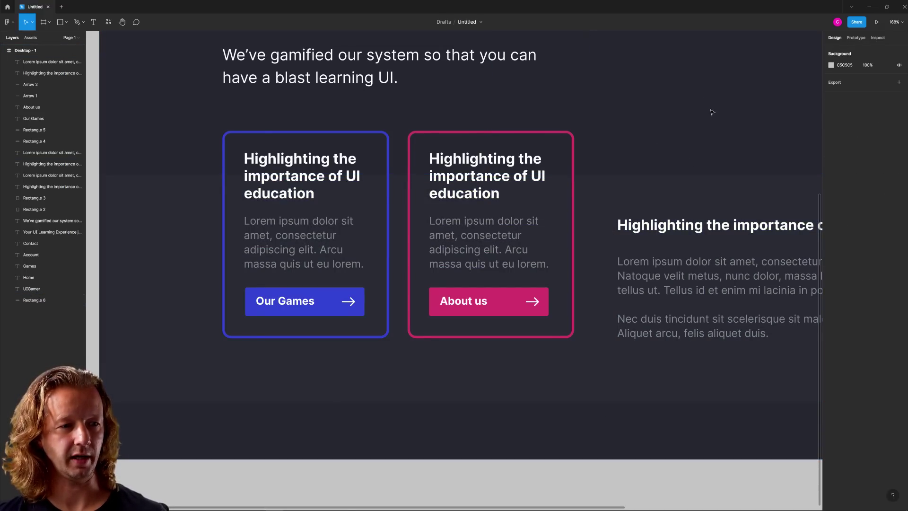
{"action": "scroll", "coordinate": [709, 114], "scroll_direction": "up", "scroll_amount": 10}
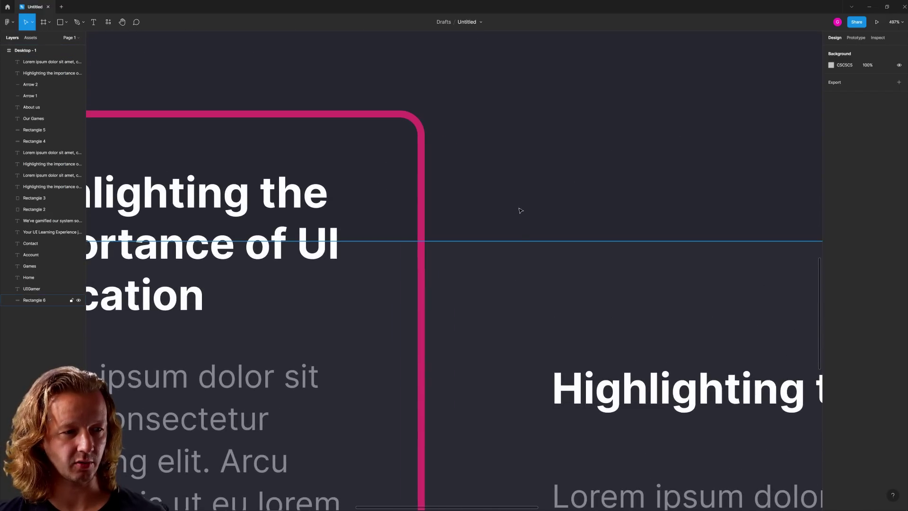
{"action": "scroll", "coordinate": [520, 211], "scroll_direction": "down", "scroll_amount": 15}
{"action": "scroll", "coordinate": [504, 195], "scroll_direction": "up", "scroll_amount": 4}
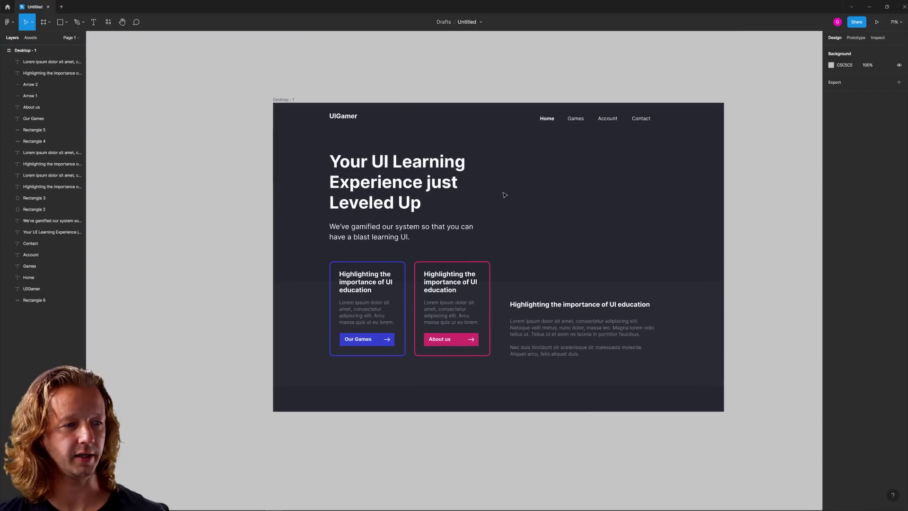
{"action": "scroll", "coordinate": [505, 196], "scroll_direction": "up", "scroll_amount": 4}
{"action": "scroll", "coordinate": [472, 182], "scroll_direction": "down", "scroll_amount": 2}
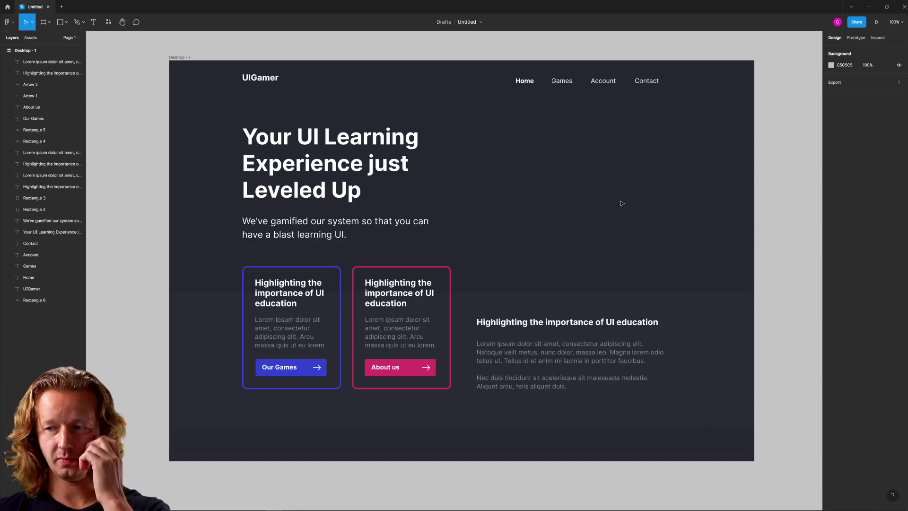
{"action": "left_click_drag", "start_coordinate": [481, 128], "coordinate": [193, 115]}
{"action": "left_click", "coordinate": [615, 158]}
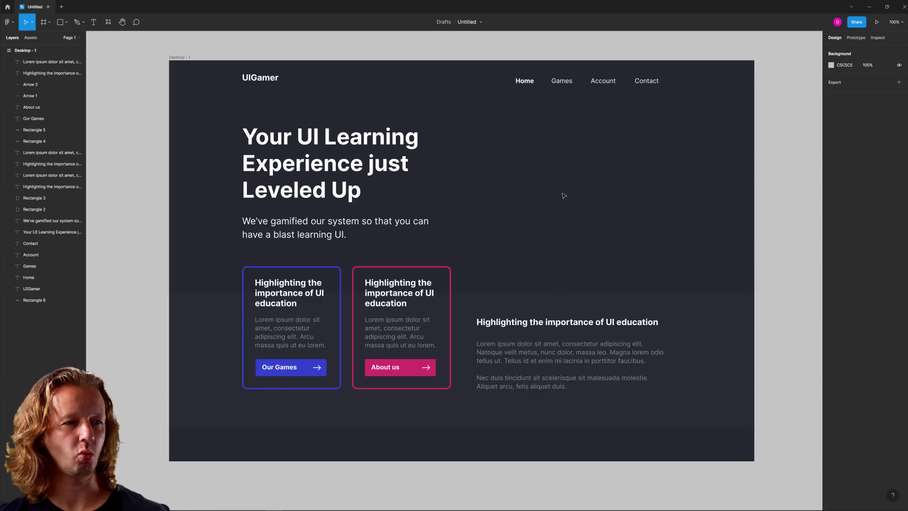
{"action": "scroll", "coordinate": [560, 196], "scroll_direction": "right", "scroll_amount": 2}
{"action": "scroll", "coordinate": [560, 196], "scroll_direction": "up", "scroll_amount": 1}
{"action": "left_click", "coordinate": [284, 151]}
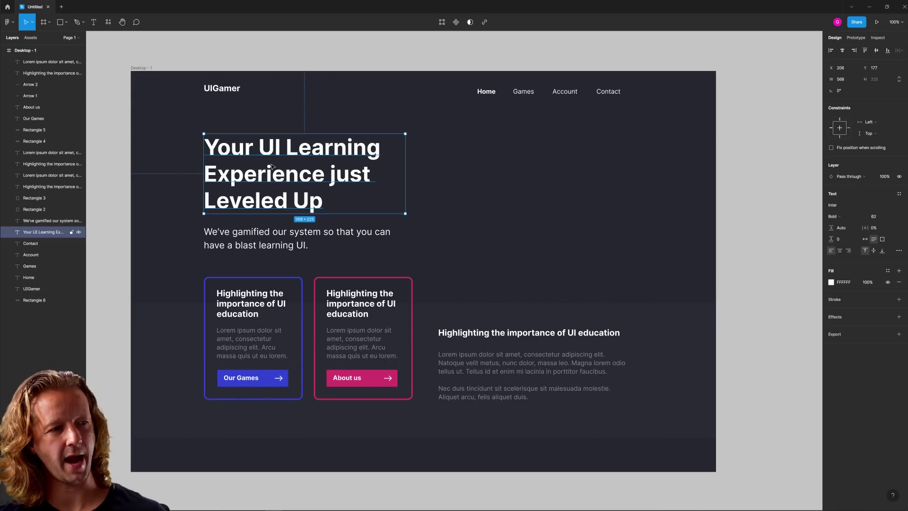
{"action": "left_click", "coordinate": [323, 130]}
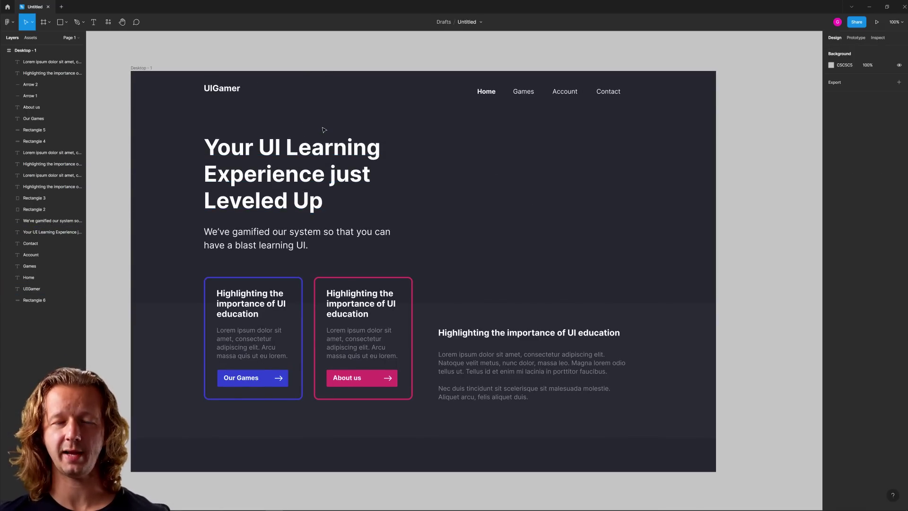
Launch the Unsplash plugin from the canvas Plugins menu and move its window over the canvas.
{"action": "right_click", "coordinate": [732, 147]}
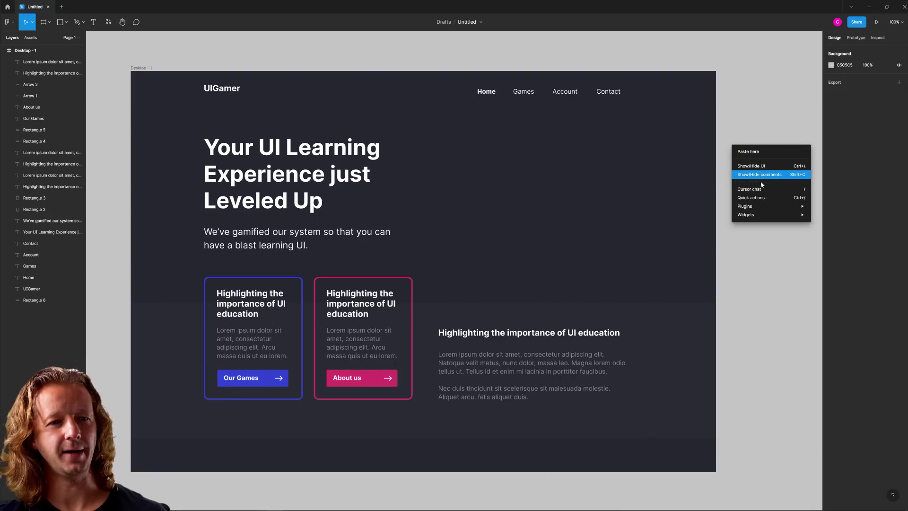
{"action": "mouse_move", "coordinate": [769, 209]}
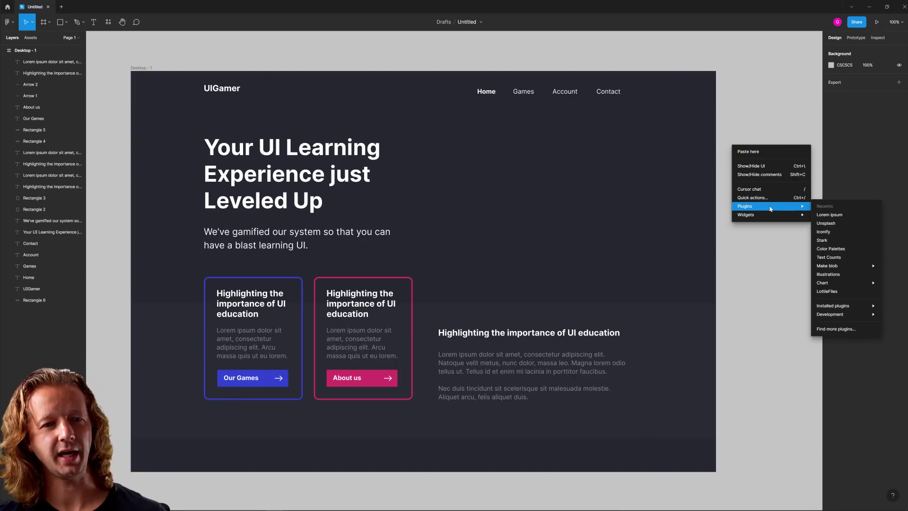
{"action": "left_click", "coordinate": [829, 224]}
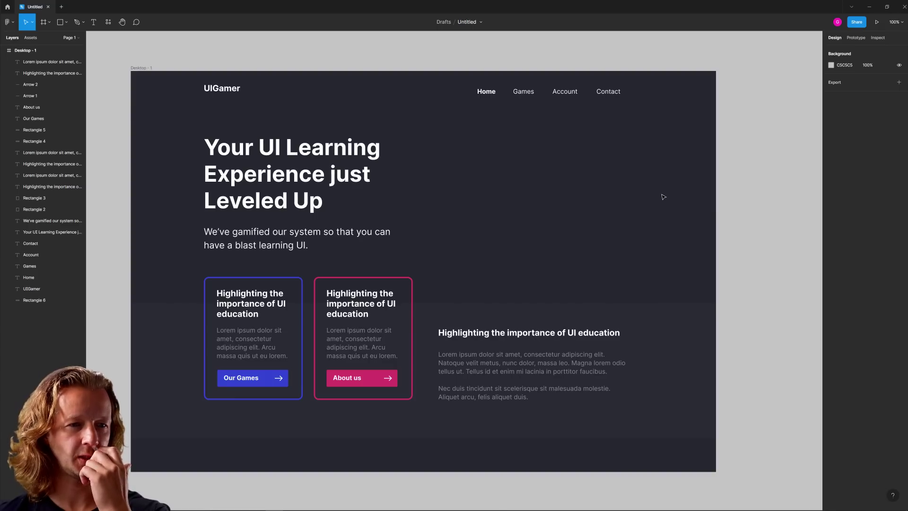
{"action": "left_click_drag", "start_coordinate": [710, 87], "coordinate": [497, 136]}
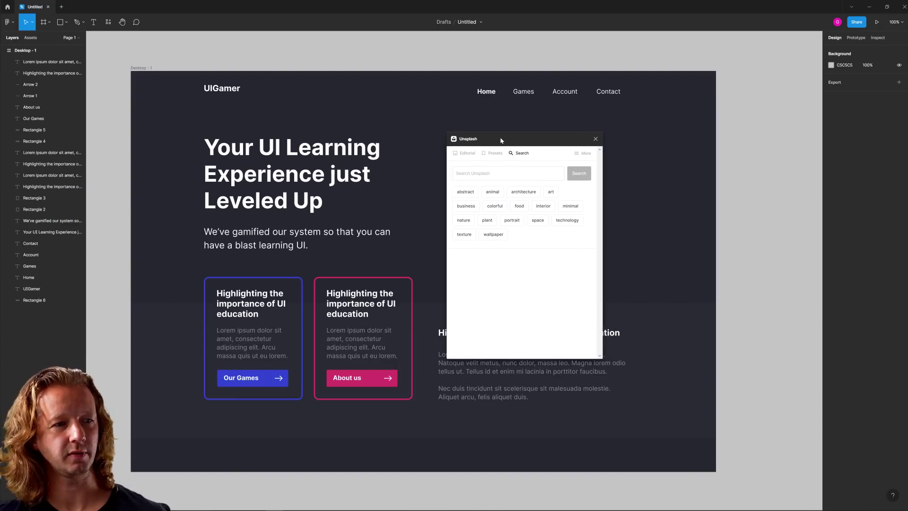
Search Unsplash for 'gamer' photos.
{"action": "left_click", "coordinate": [496, 173]}
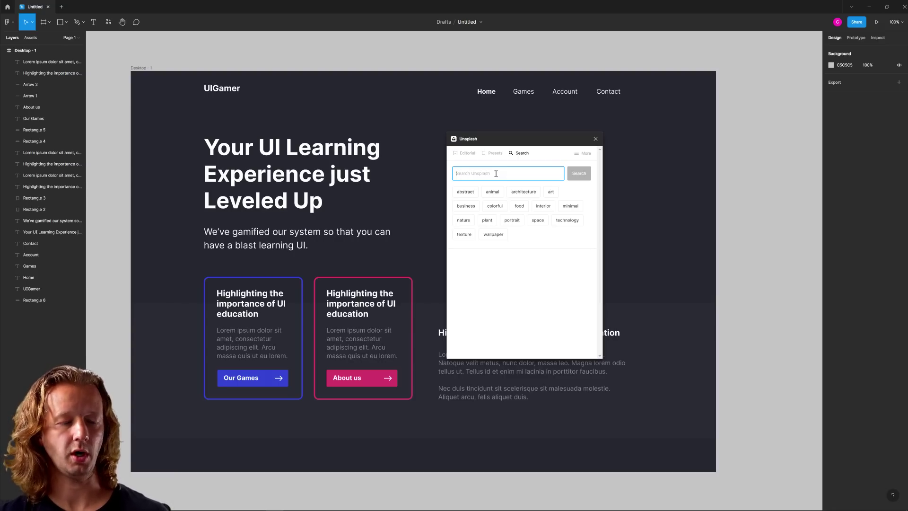
{"action": "type", "text": "game"}
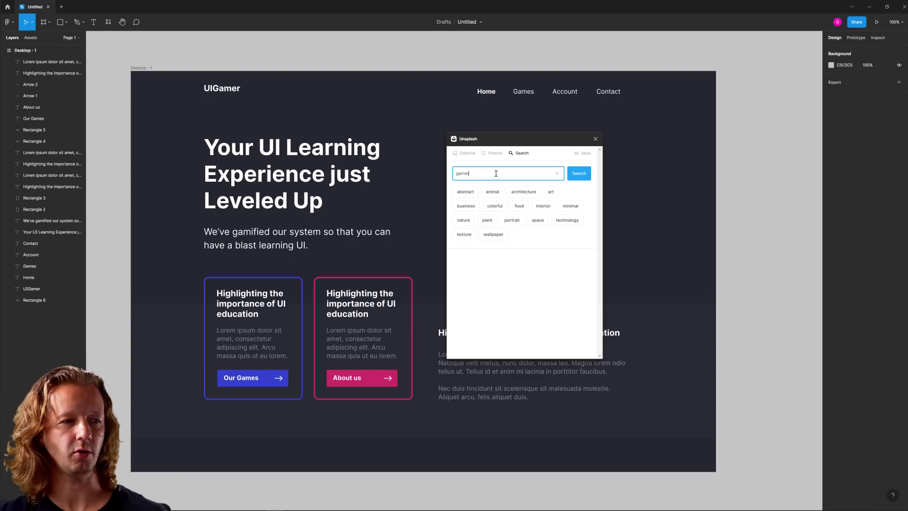
{"action": "type", "text": "r"}
{"action": "key", "text": "Return"}
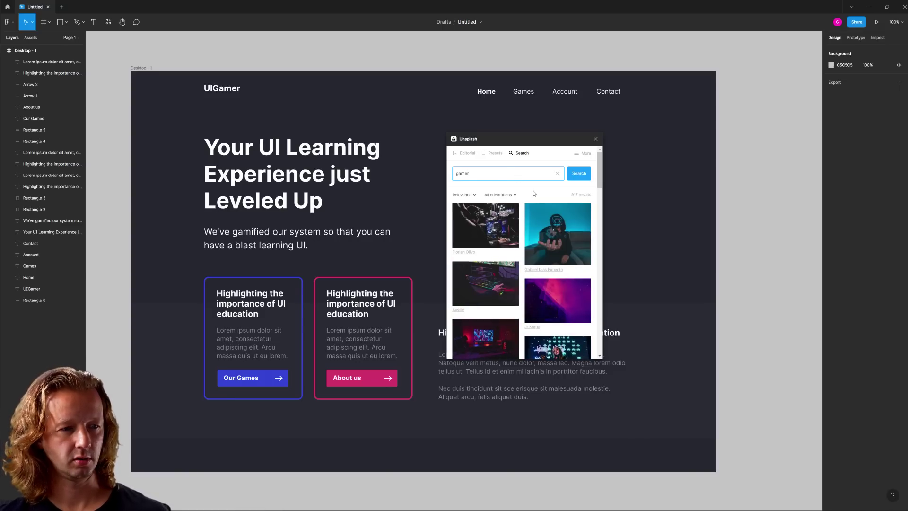
{"action": "scroll", "coordinate": [533, 195], "scroll_direction": "down", "scroll_amount": 3}
{"action": "scroll", "coordinate": [501, 177], "scroll_direction": "up", "scroll_amount": 3}
Search 'virtual reality' instead and insert the VR headset photo.
{"action": "left_click_drag", "start_coordinate": [501, 176], "coordinate": [426, 177]}
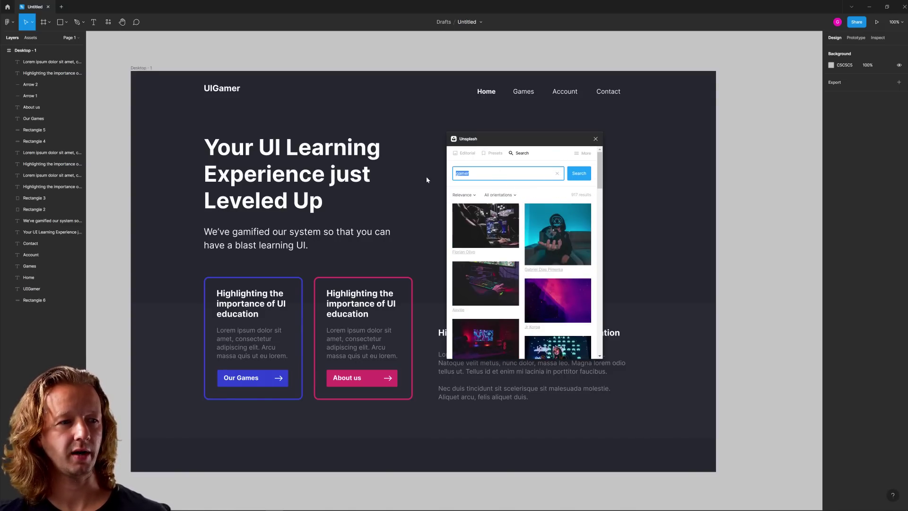
{"action": "type", "text": "virtu"}
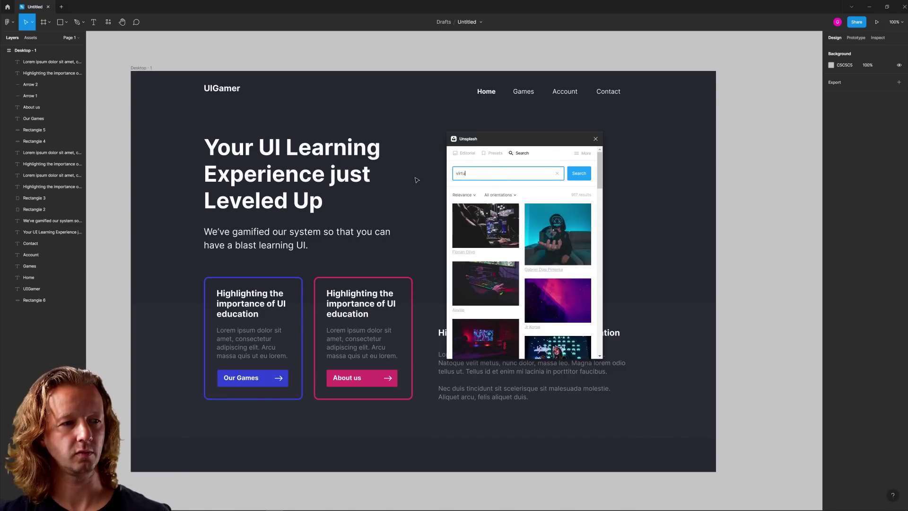
{"action": "type", "text": "al reality"}
{"action": "key", "text": "Return"}
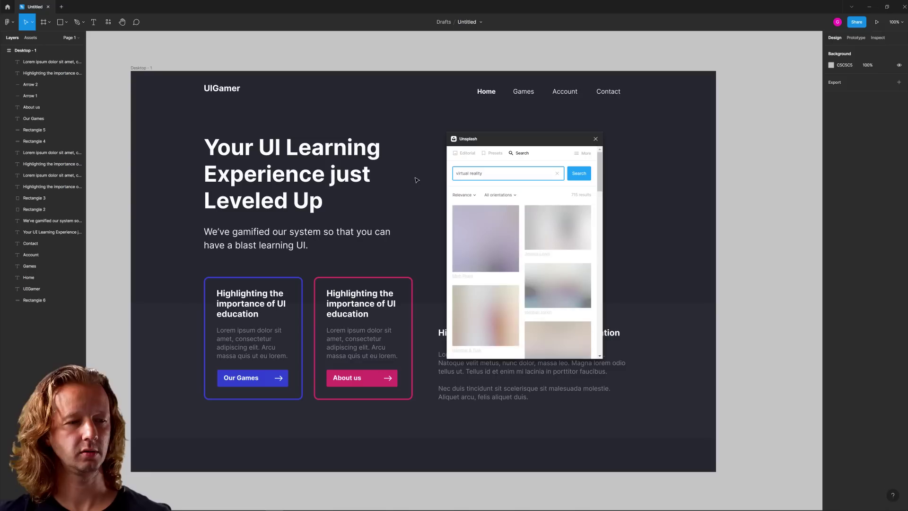
{"action": "left_click", "coordinate": [490, 243]}
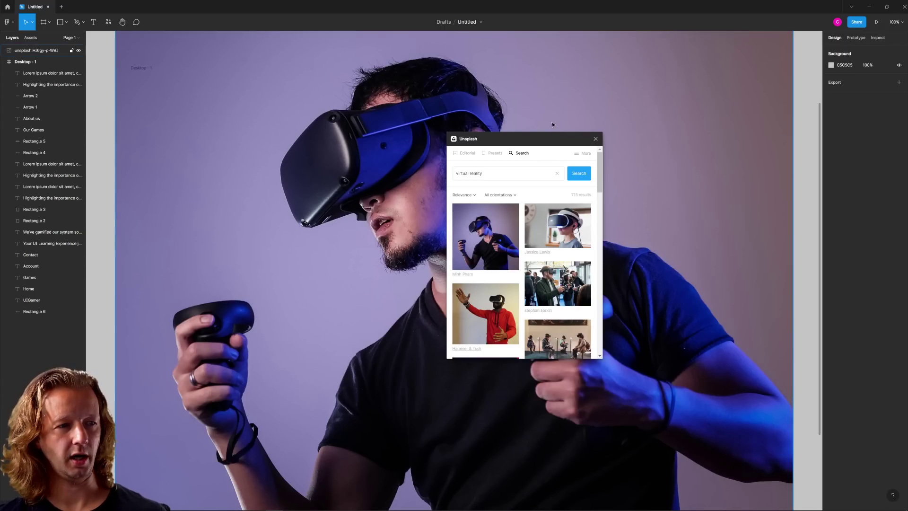
Close the Unsplash plugin with the VR photo placed and open its Unsplash page in a maximized browser.
{"action": "scroll", "coordinate": [550, 120], "scroll_direction": "down", "scroll_amount": 5}
{"action": "scroll", "coordinate": [548, 175], "scroll_direction": "down", "scroll_amount": 5}
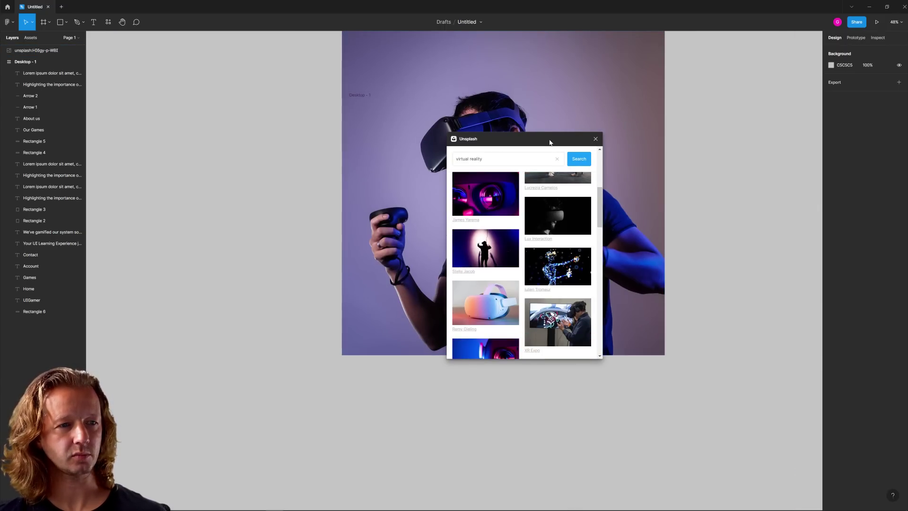
{"action": "left_click", "coordinate": [596, 139]}
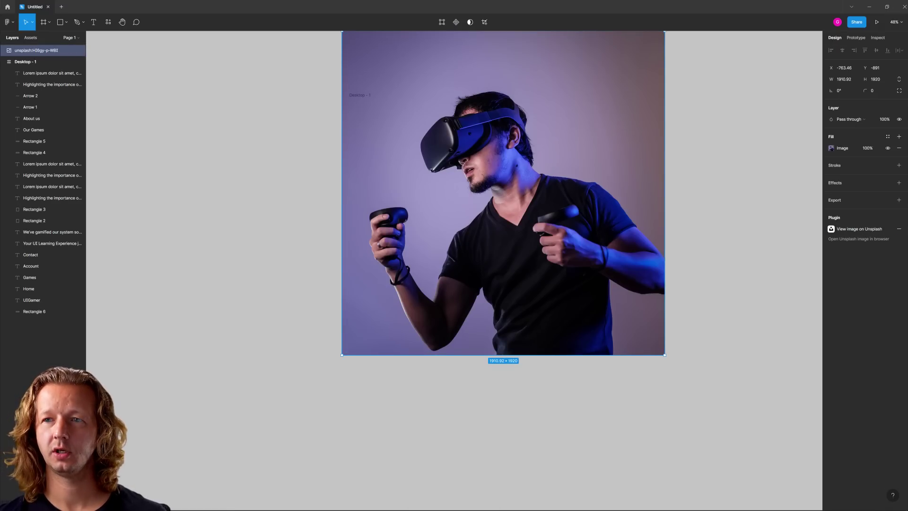
{"action": "left_click", "coordinate": [859, 229]}
{"action": "double_click", "coordinate": [277, 70]}
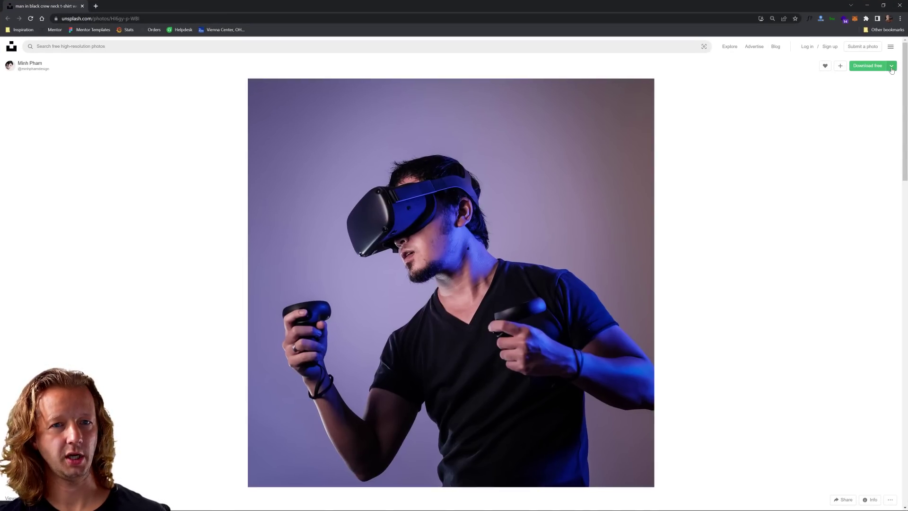
Check the VR photo's download sizes, then load remove.bg in a new browser tab.
{"action": "left_click", "coordinate": [891, 68]}
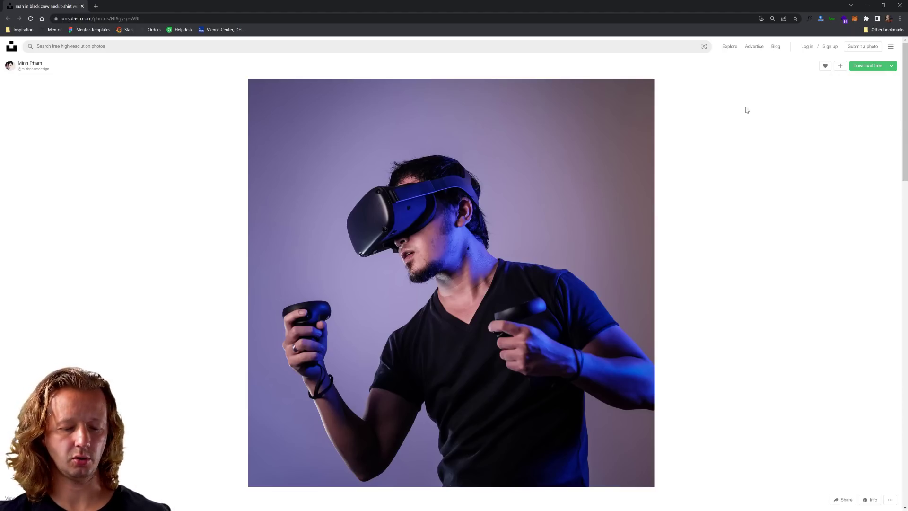
{"action": "key", "text": "ctrl+t"}
{"action": "type", "text": "remove.bg"}
{"action": "key", "text": "Return"}
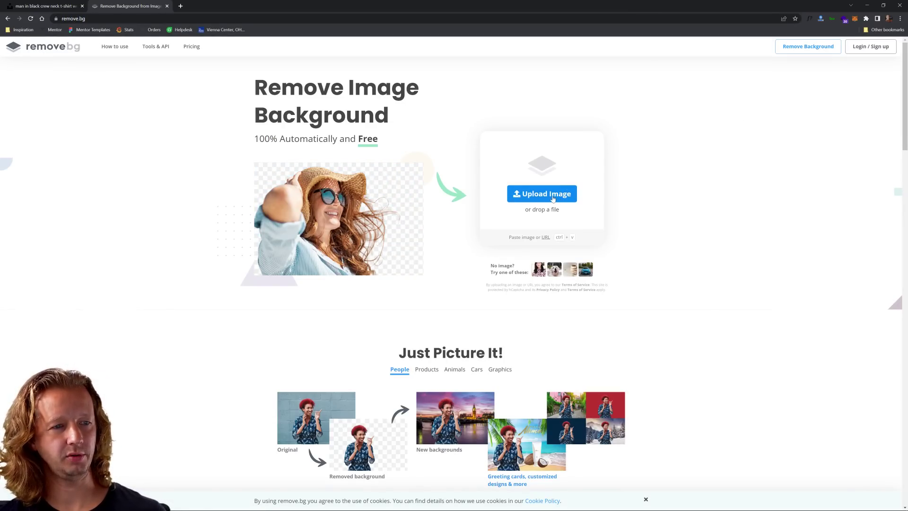
Switch between the Unsplash photo tab and the loaded remove.bg tab.
{"action": "left_click", "coordinate": [50, 4]}
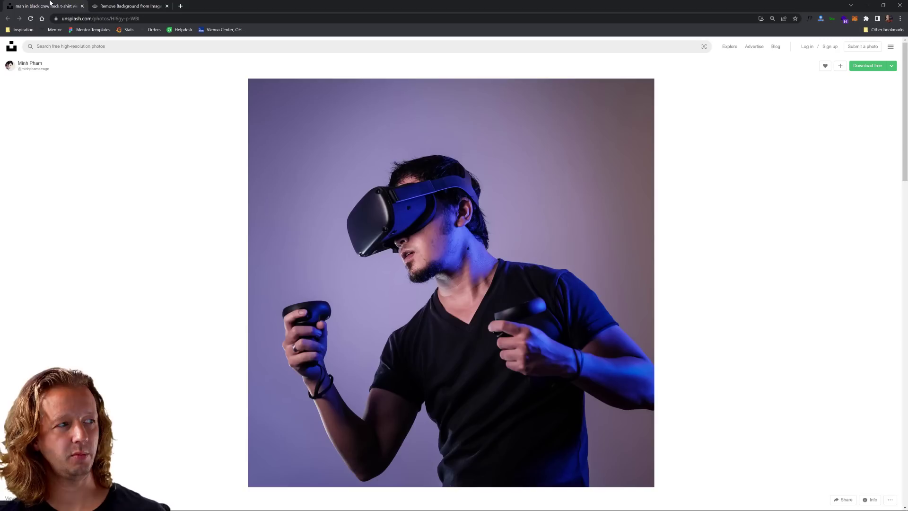
{"action": "left_click", "coordinate": [139, 8]}
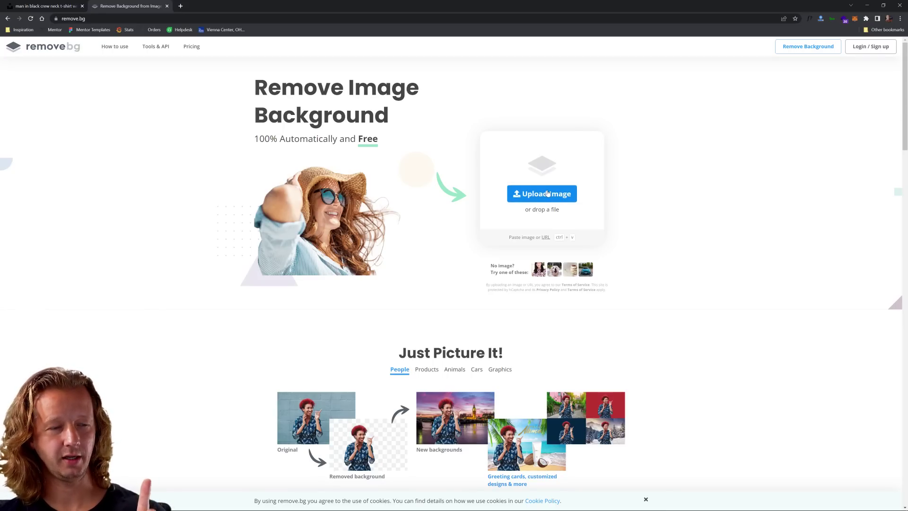
Download the VR headset photo from Unsplash, reveal it in its folder, and return to remove.bg.
{"action": "key", "text": "ctrl+shift+Tab"}
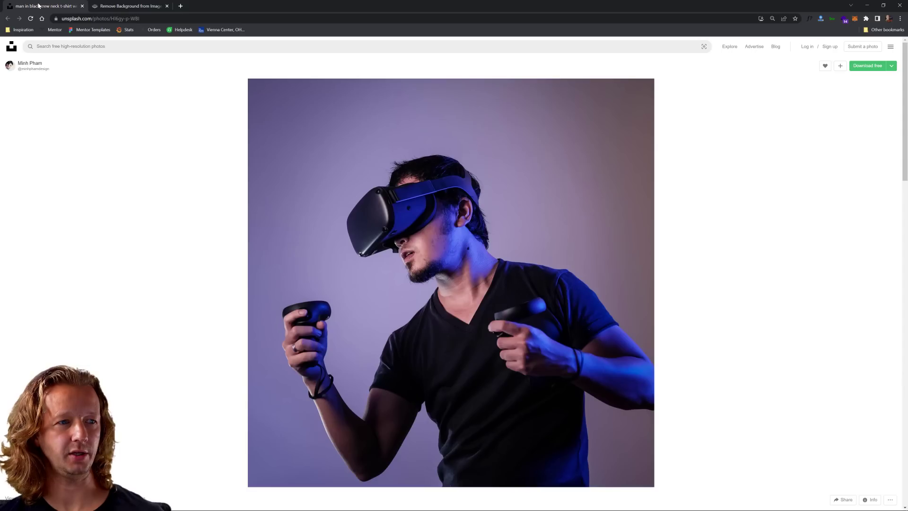
{"action": "left_click", "coordinate": [891, 66]}
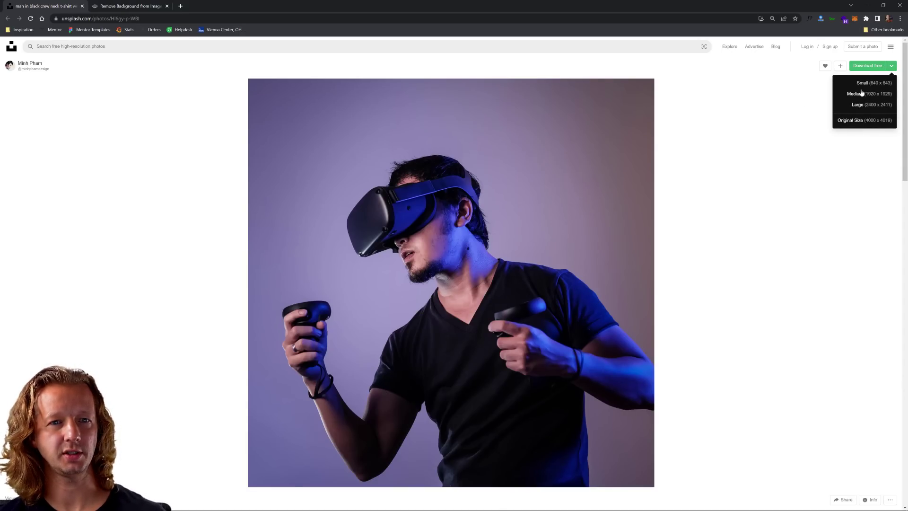
{"action": "left_click", "coordinate": [859, 105]}
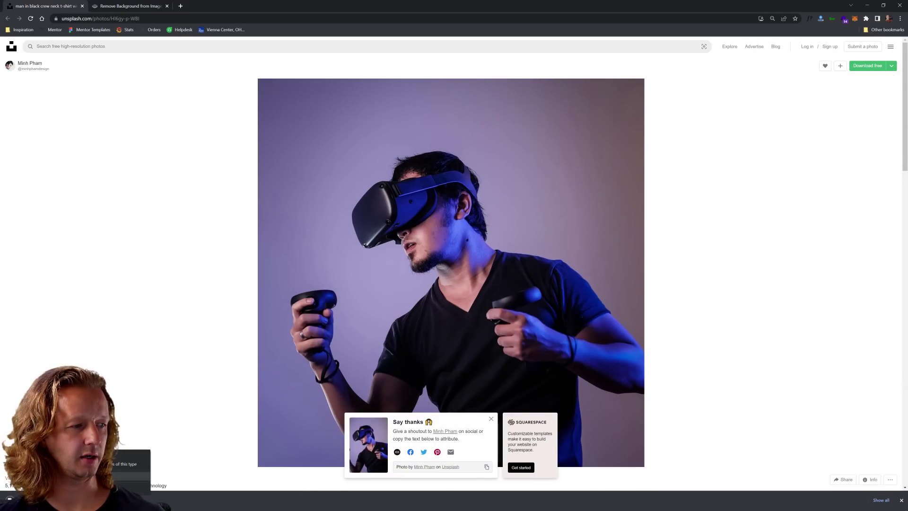
{"action": "left_click", "coordinate": [94, 476]}
{"action": "left_click_drag", "start_coordinate": [386, 114], "coordinate": [907, 127]}
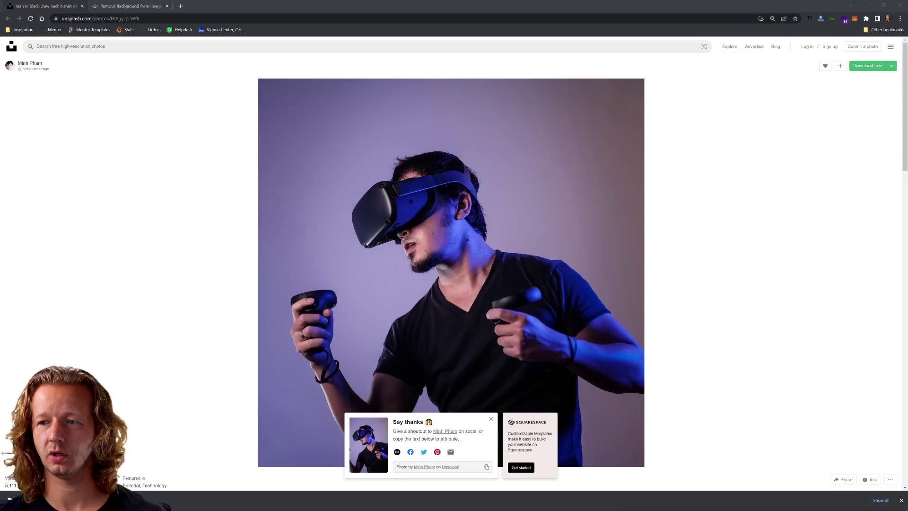
{"action": "left_click", "coordinate": [135, 5]}
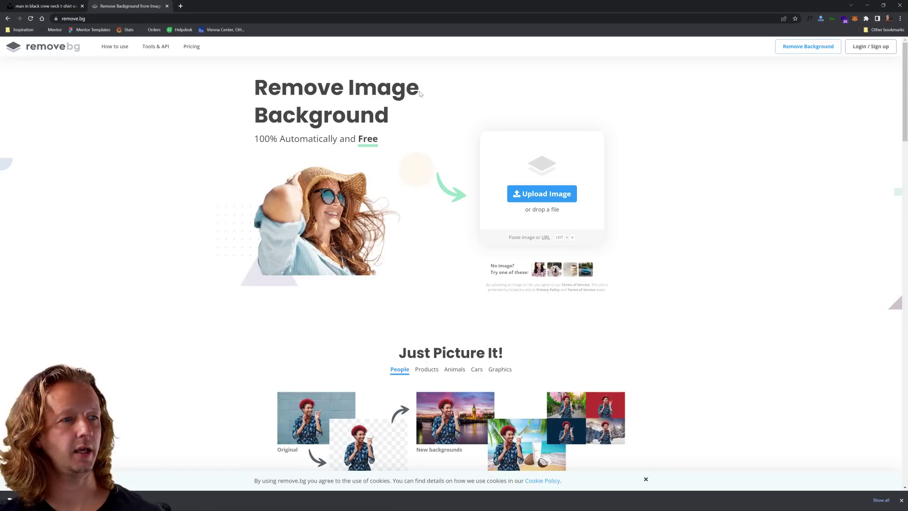
Drop the photo into remove.bg and, after Google sign-in, download the full 2400×2411 cutout.
{"action": "left_click_drag", "start_coordinate": [907, 180], "coordinate": [496, 202]}
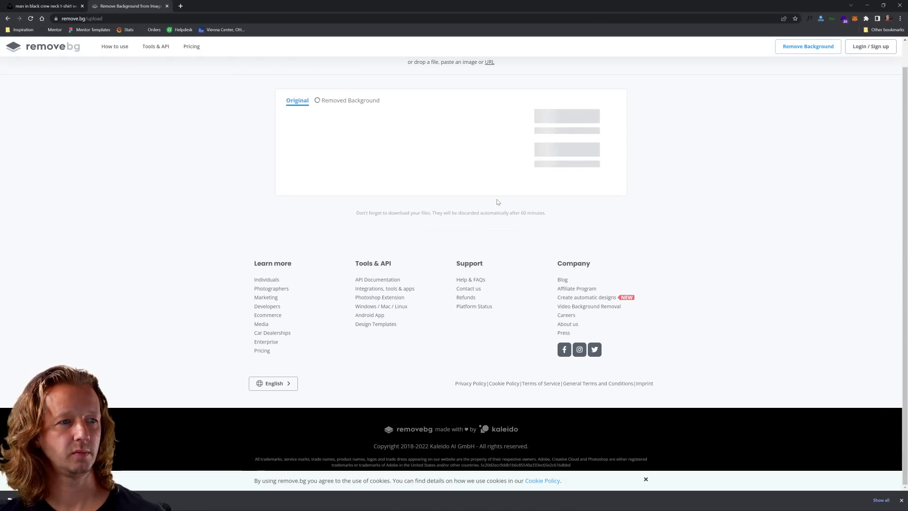
{"action": "scroll", "coordinate": [579, 261], "scroll_direction": "up", "scroll_amount": 1}
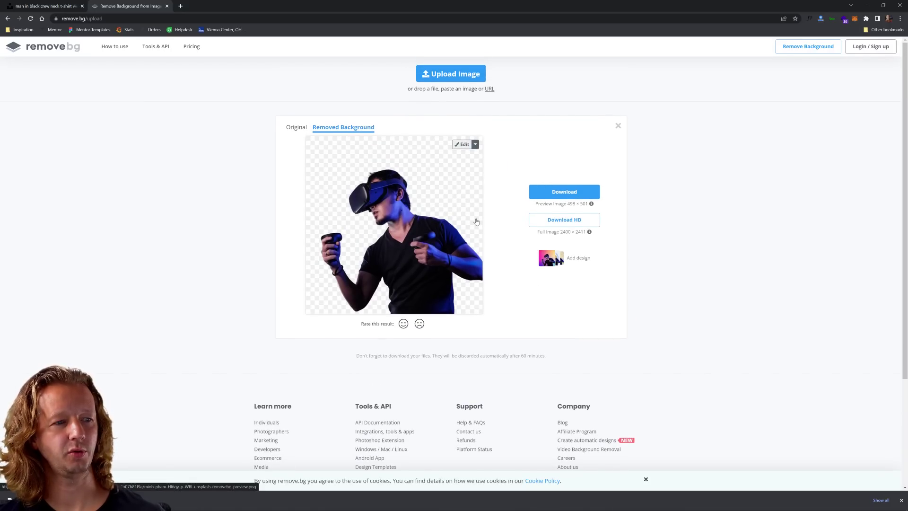
{"action": "left_click", "coordinate": [556, 223]}
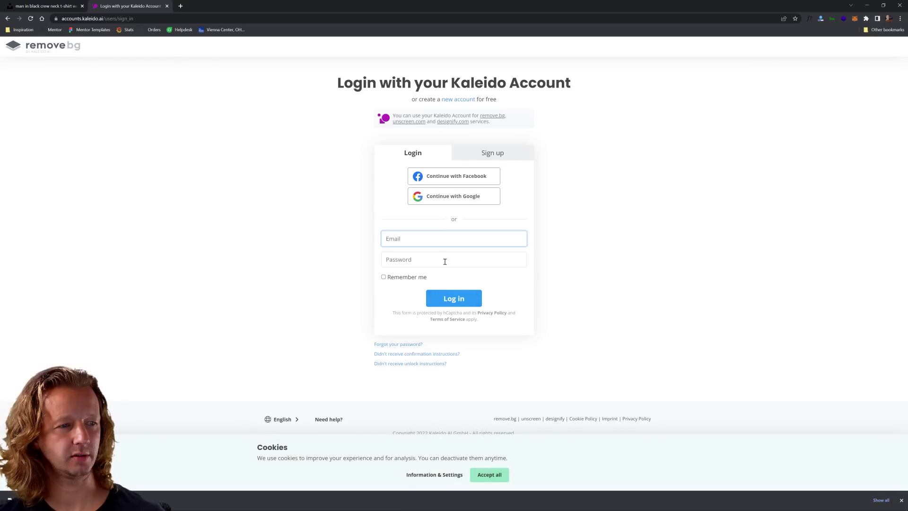
{"action": "left_click", "coordinate": [449, 201]}
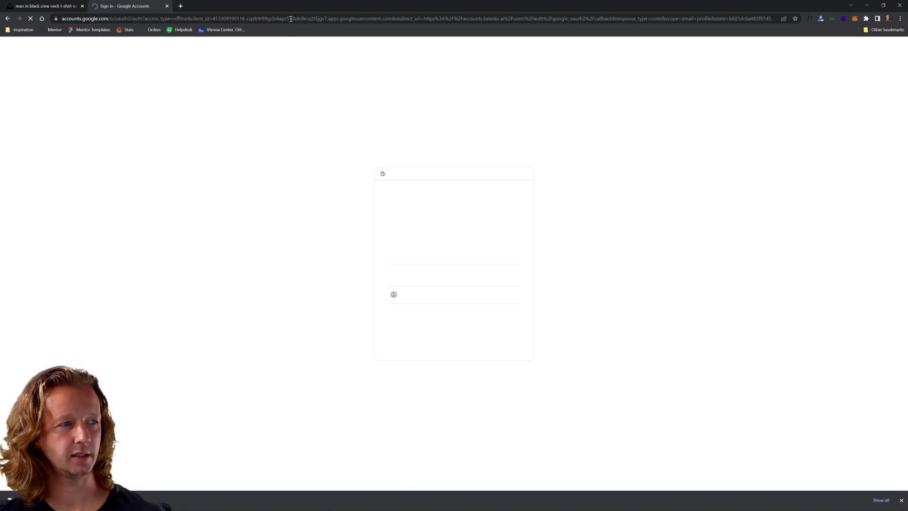
{"action": "left_click", "coordinate": [408, 254]}
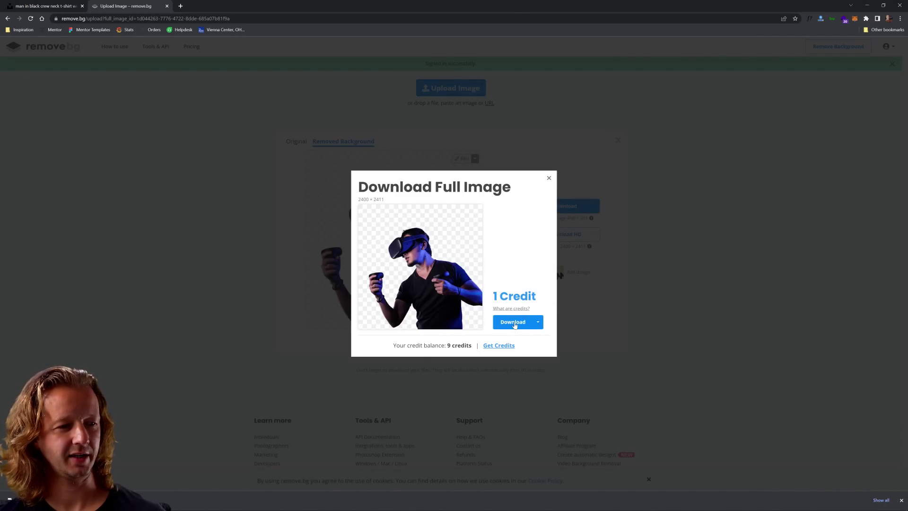
{"action": "left_click", "coordinate": [514, 323]}
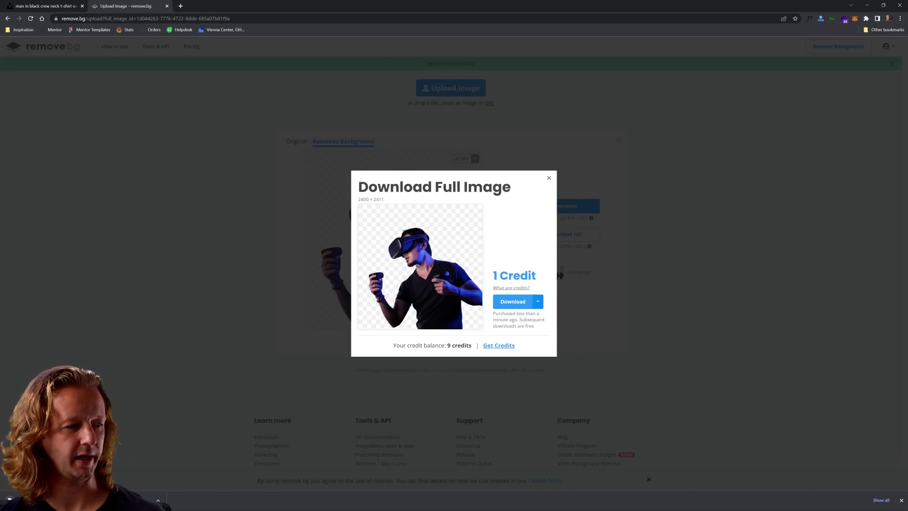
Back in Figma, delete the original VR photo and drop the cutout PNG onto the canvas.
{"action": "left_click", "coordinate": [866, 5]}
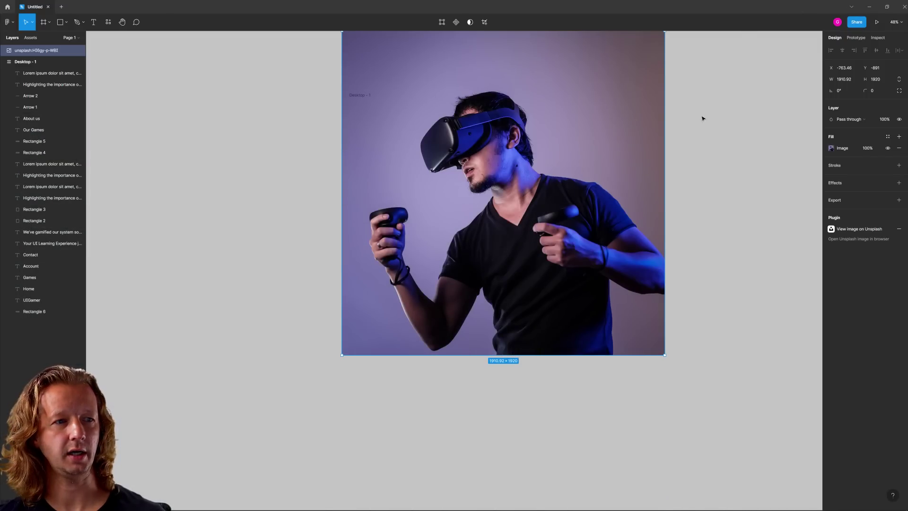
{"action": "key", "text": "Delete"}
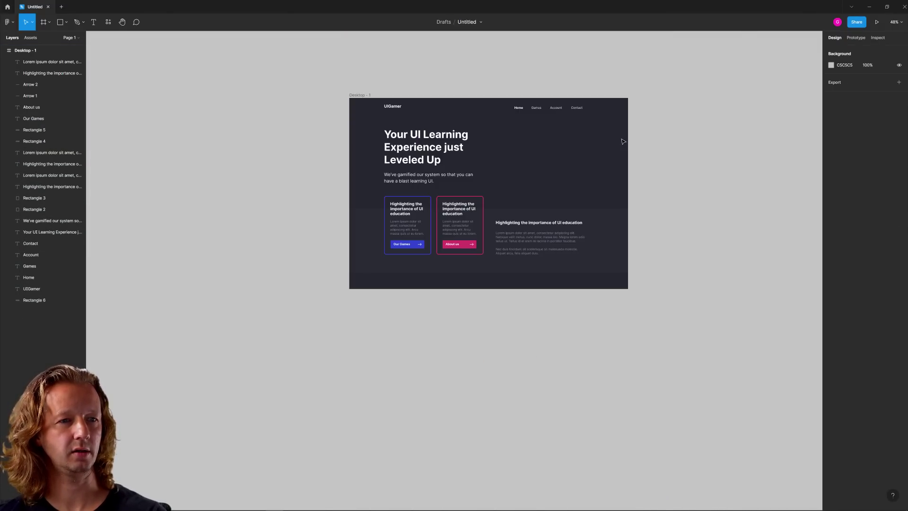
{"action": "left_click_drag", "start_coordinate": [907, 243], "coordinate": [536, 190]}
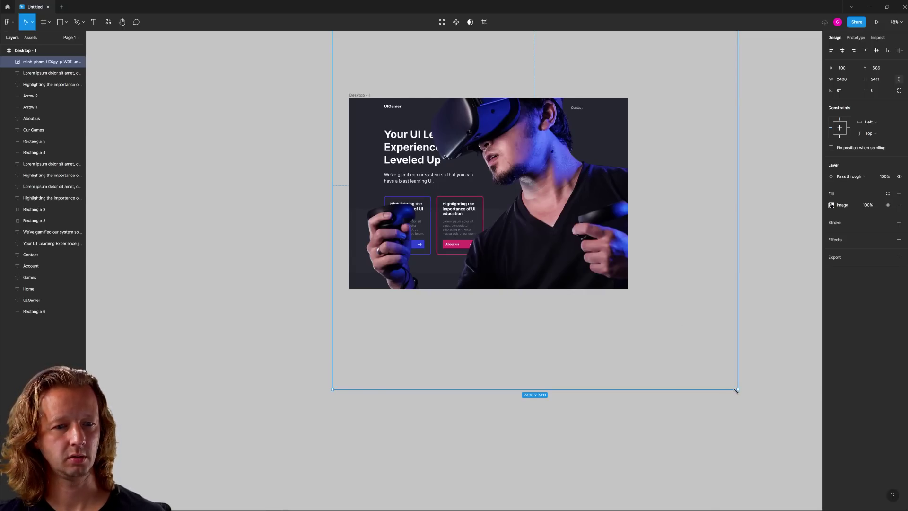
Resize the cutout to about 618×620 and position it in the hero's right column.
{"action": "left_click_drag", "start_coordinate": [719, 387], "coordinate": [556, 250]}
{"action": "scroll", "coordinate": [519, 181], "scroll_direction": "up", "scroll_amount": 5}
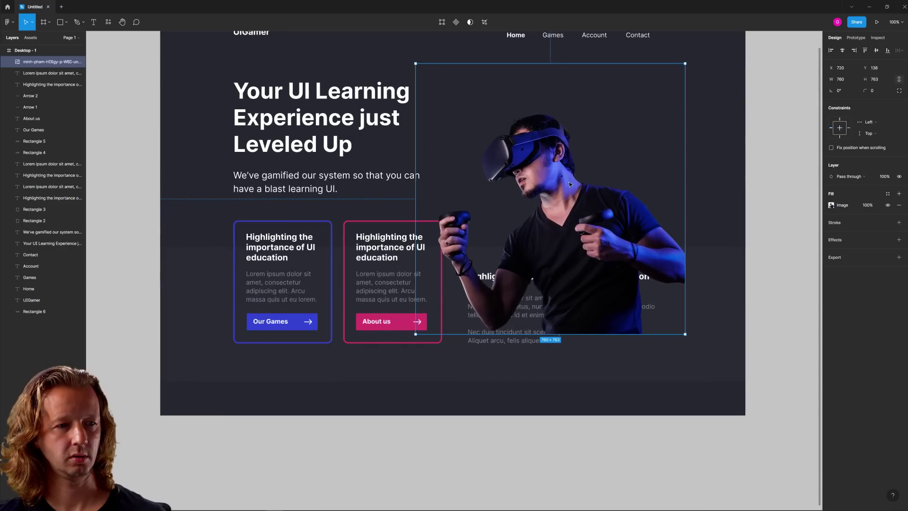
{"action": "left_click_drag", "start_coordinate": [546, 195], "coordinate": [598, 163]}
{"action": "scroll", "coordinate": [566, 148], "scroll_direction": "down", "scroll_amount": 3}
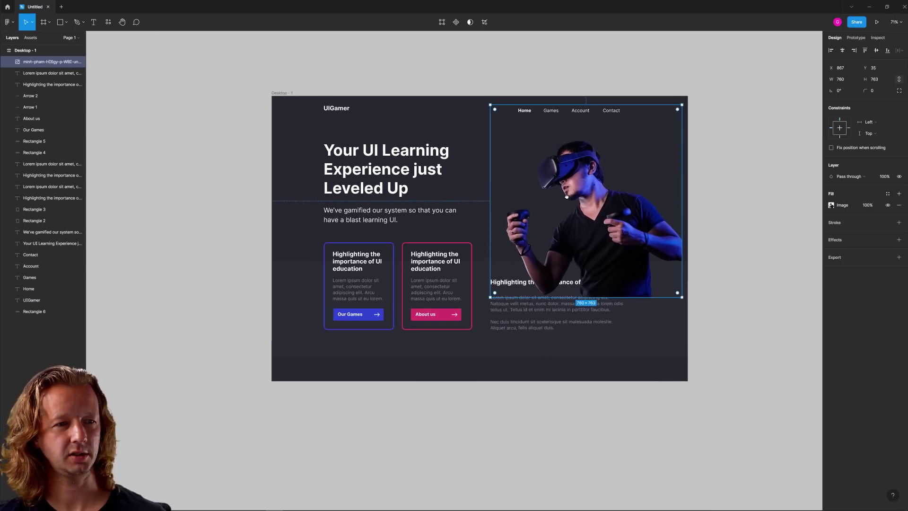
{"action": "scroll", "coordinate": [631, 289], "scroll_direction": "up", "scroll_amount": 3}
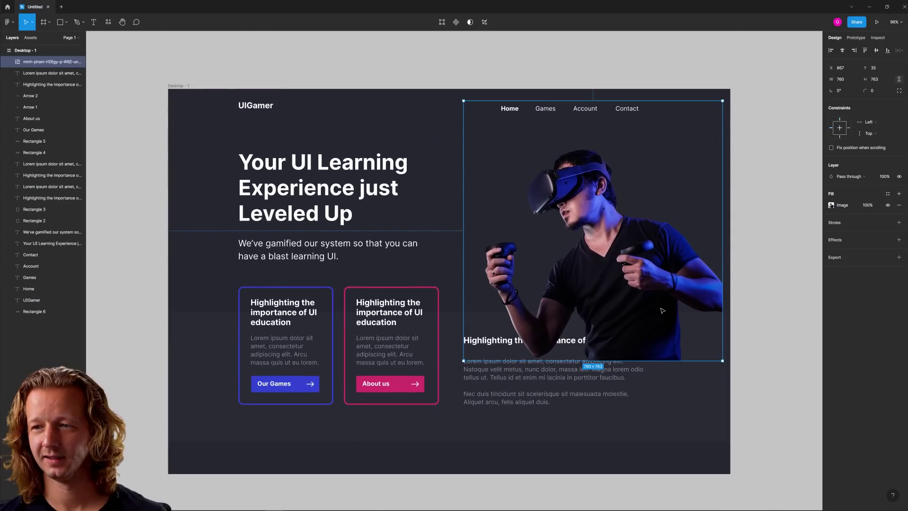
{"action": "left_click_drag", "start_coordinate": [641, 295], "coordinate": [611, 243]}
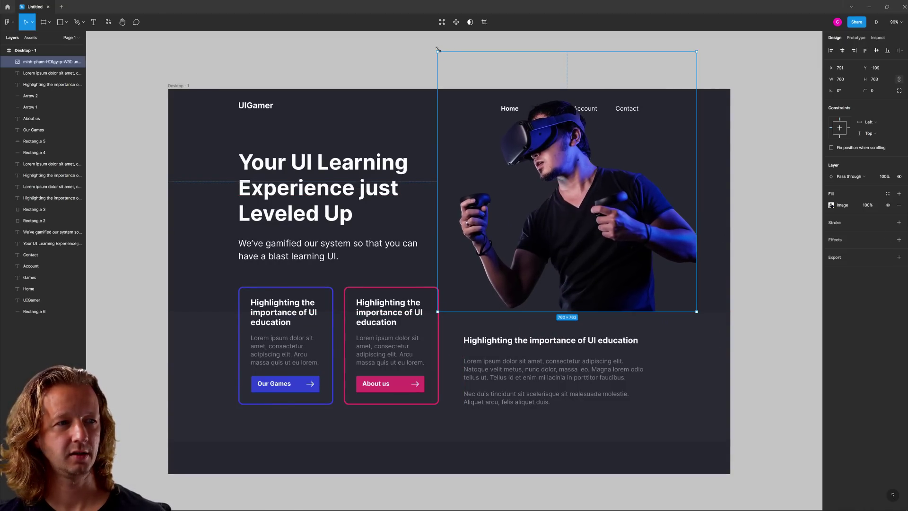
{"action": "left_click_drag", "start_coordinate": [437, 50], "coordinate": [486, 101]}
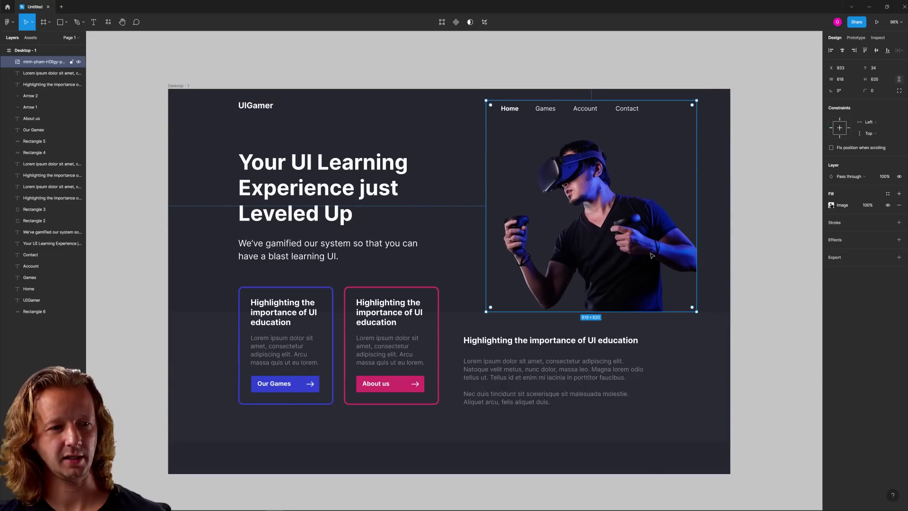
{"action": "left_click_drag", "start_coordinate": [627, 260], "coordinate": [615, 259]}
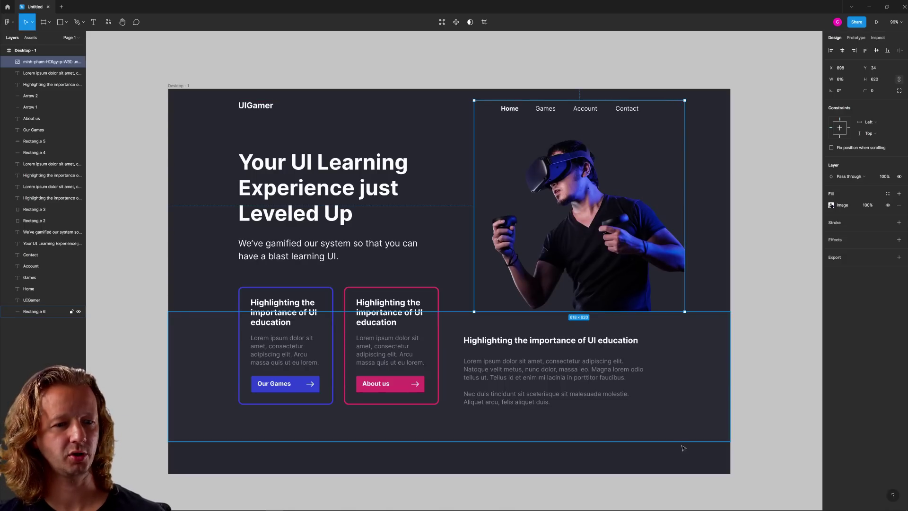
Adjust the position of the lower section's content, nudging it slightly up.
{"action": "left_click_drag", "start_coordinate": [682, 454], "coordinate": [229, 335]}
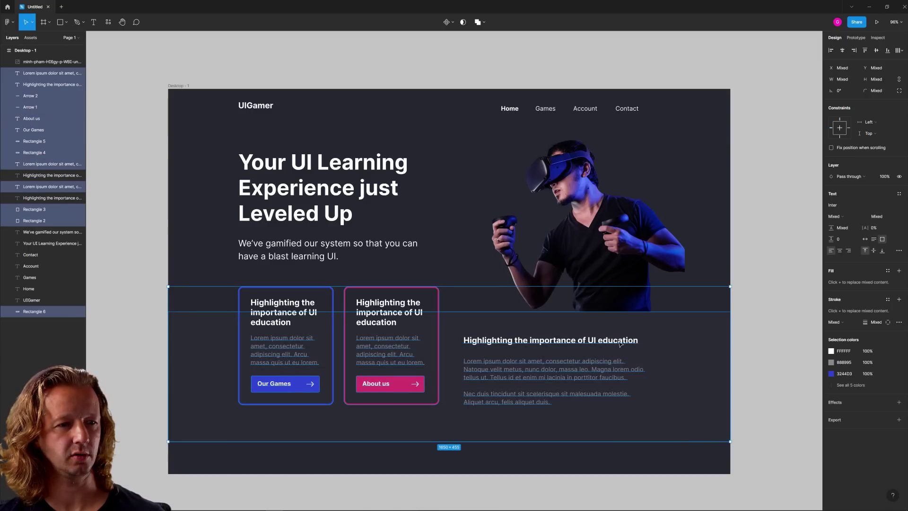
{"action": "mouse_move", "coordinate": [621, 343]}
{"action": "left_mouse_down"}
{"action": "mouse_move", "coordinate": [621, 362]}
{"action": "mouse_move", "coordinate": [621, 343]}
{"action": "left_mouse_up"}
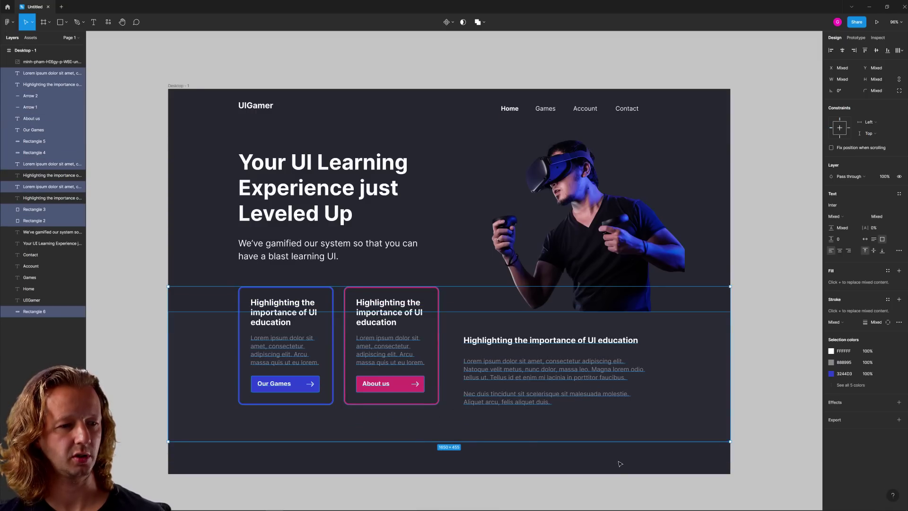
{"action": "left_click_drag", "start_coordinate": [620, 453], "coordinate": [225, 302]}
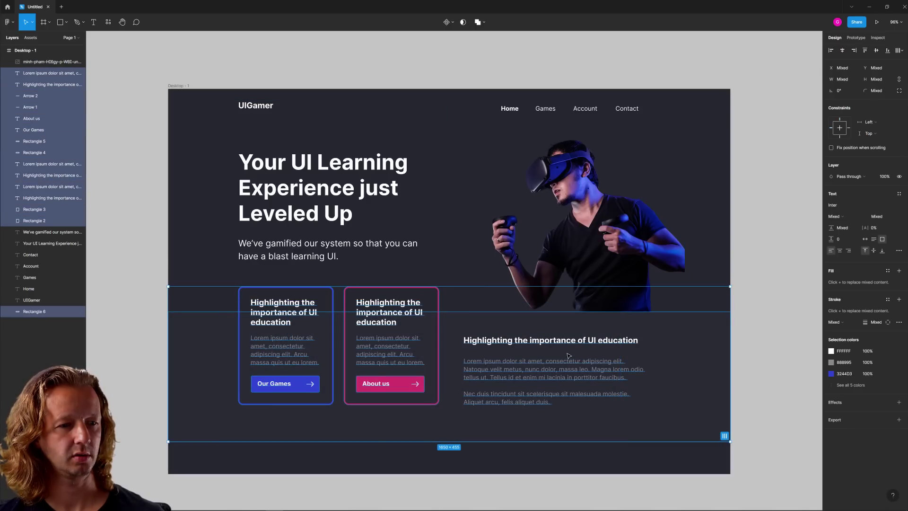
{"action": "left_click_drag", "start_coordinate": [562, 373], "coordinate": [561, 380]}
{"action": "left_click", "coordinate": [367, 443]}
{"action": "left_click", "coordinate": [169, 294]}
Move both feature cards and the right-hand heading and body text up.
{"action": "left_click_drag", "start_coordinate": [134, 283], "coordinate": [410, 421]}
{"action": "key", "text": "shift+Up"}
{"action": "key", "text": "shift+Up"}
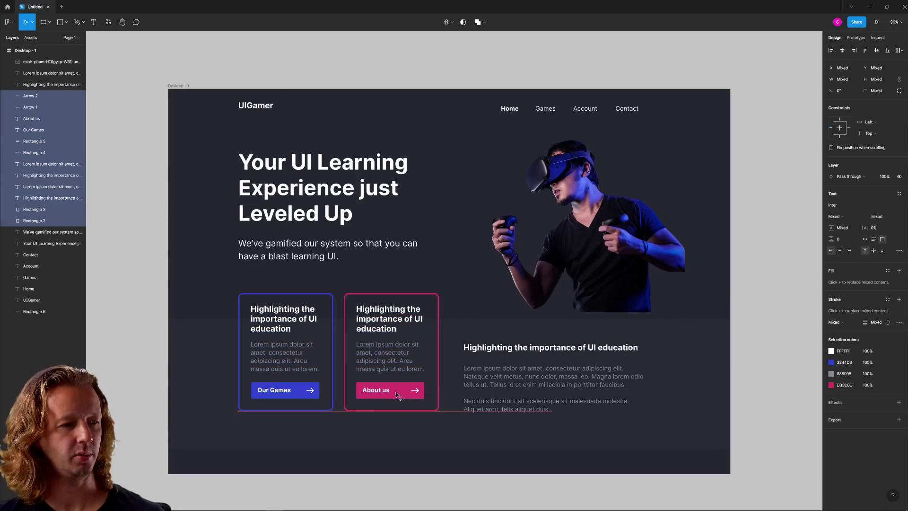
{"action": "left_click", "coordinate": [517, 405]}
{"action": "left_click", "coordinate": [513, 348], "text": "shift"}
{"action": "left_click_drag", "start_coordinate": [527, 377], "coordinate": [526, 369]}
Shorten the dark band behind the lower section to 305 high.
{"action": "left_click", "coordinate": [509, 423]}
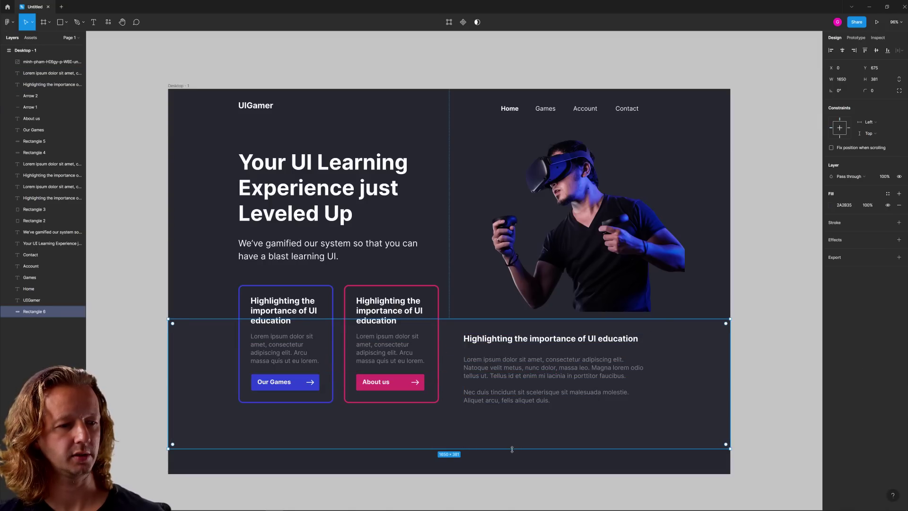
{"action": "left_click_drag", "start_coordinate": [512, 449], "coordinate": [511, 423]}
{"action": "left_click", "coordinate": [538, 458]}
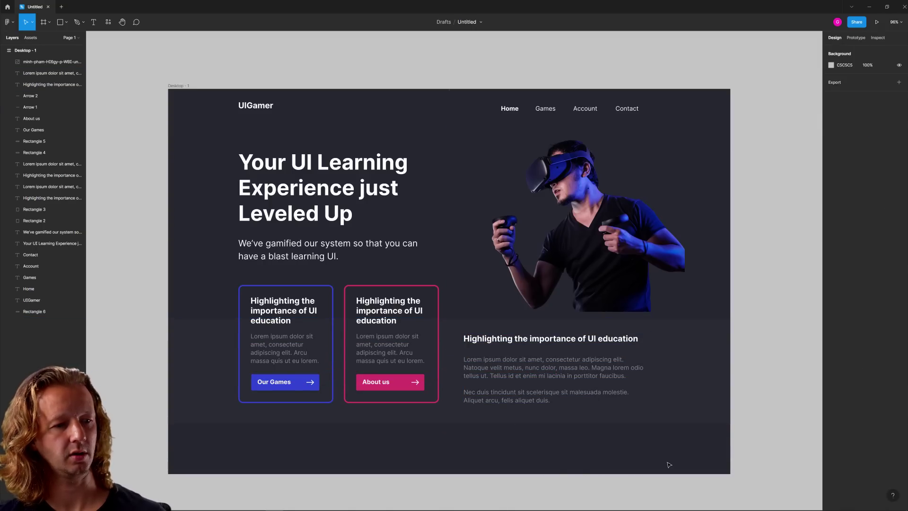
Enlarge the VR cutout to about 637×639 and shift it about 21 px left.
{"action": "left_click", "coordinate": [569, 294]}
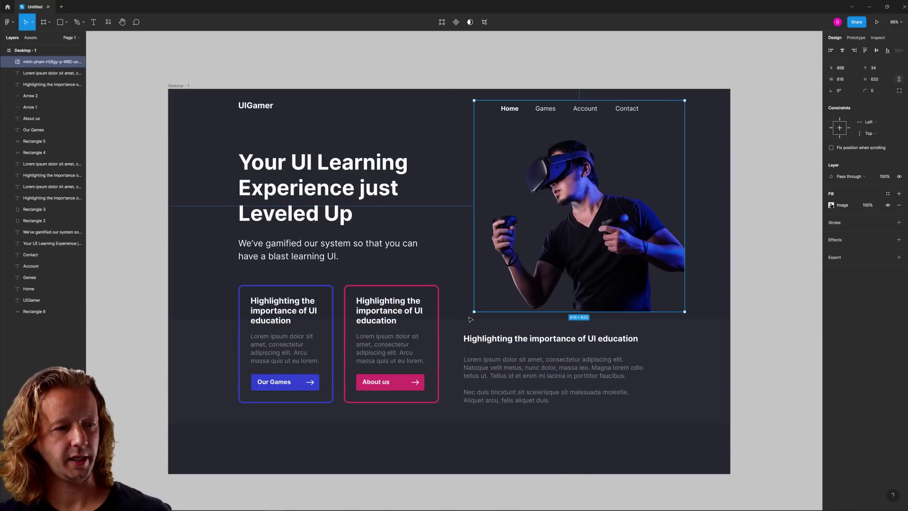
{"action": "left_click_drag", "start_coordinate": [470, 312], "coordinate": [467, 315]}
{"action": "left_click", "coordinate": [774, 280]}
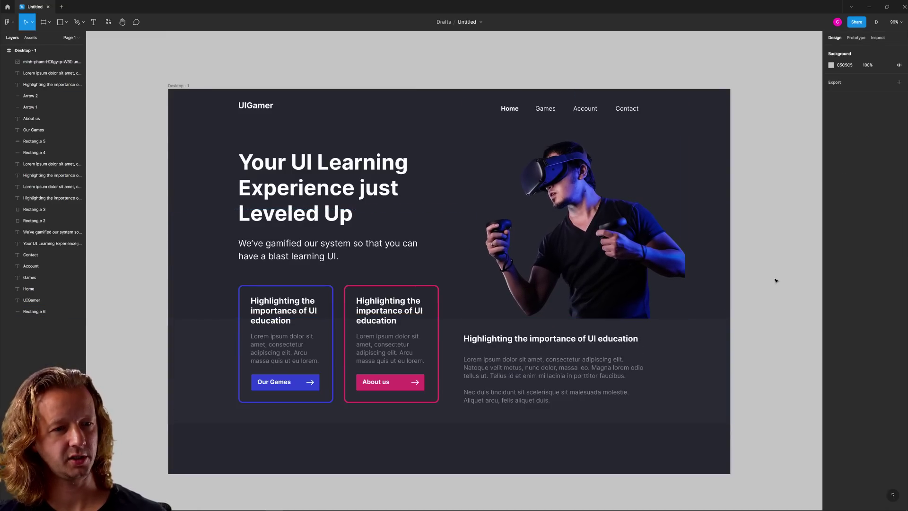
{"action": "left_click_drag", "start_coordinate": [604, 232], "coordinate": [594, 232]}
{"action": "left_click", "coordinate": [697, 212]}
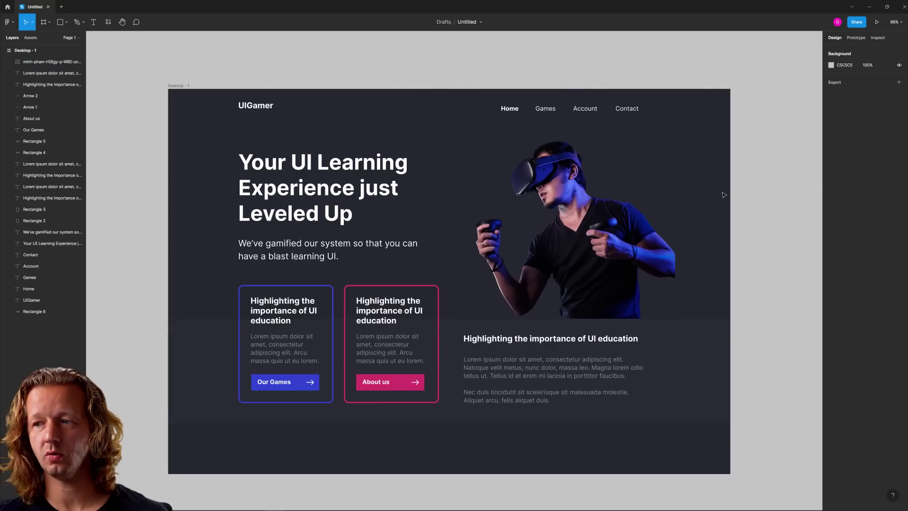
Add a 'woah' text beside the headline in Black font weight.
{"action": "left_click", "coordinate": [93, 22]}
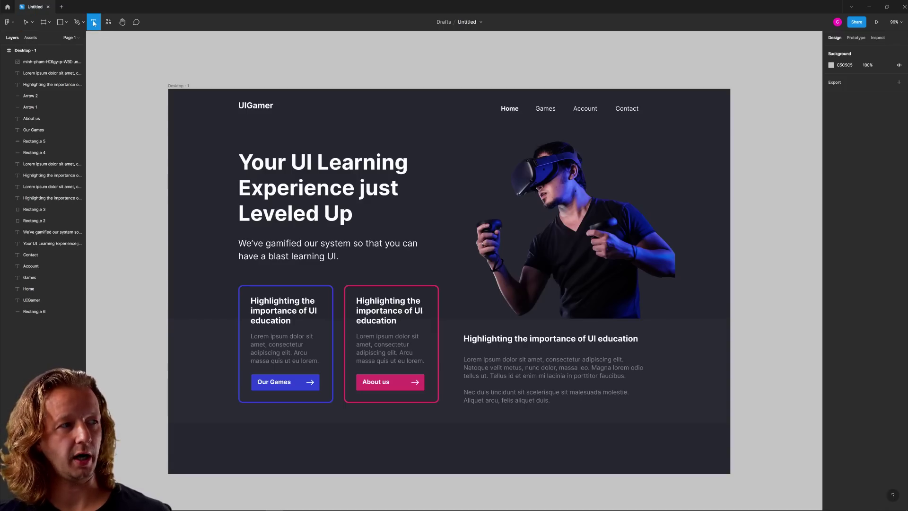
{"action": "left_click", "coordinate": [445, 193]}
{"action": "type", "text": "woah"}
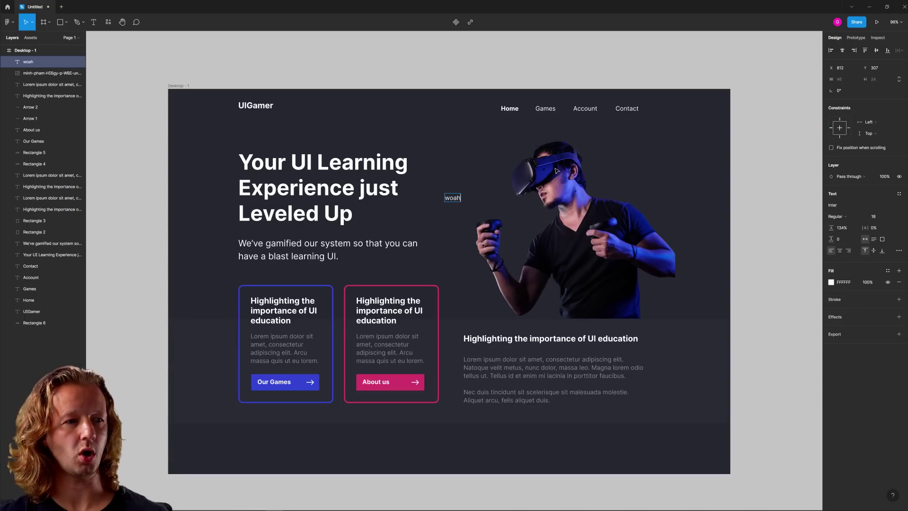
{"action": "key", "text": "Escape"}
{"action": "left_click", "coordinate": [851, 217]}
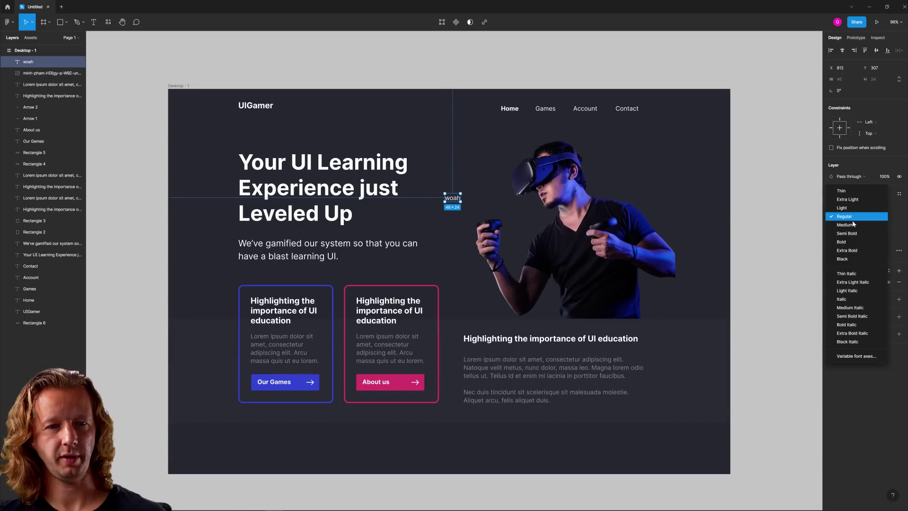
{"action": "left_click", "coordinate": [853, 245]}
{"action": "left_click", "coordinate": [836, 216]}
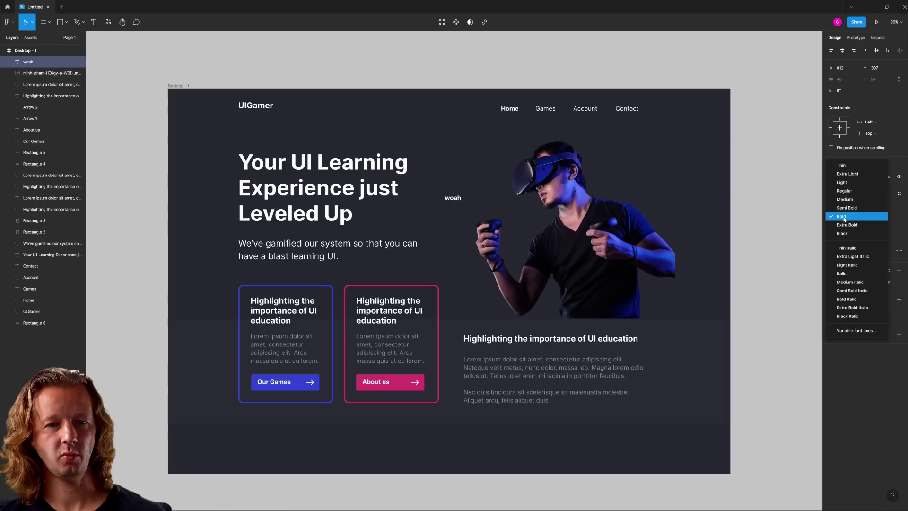
{"action": "left_click", "coordinate": [835, 235]}
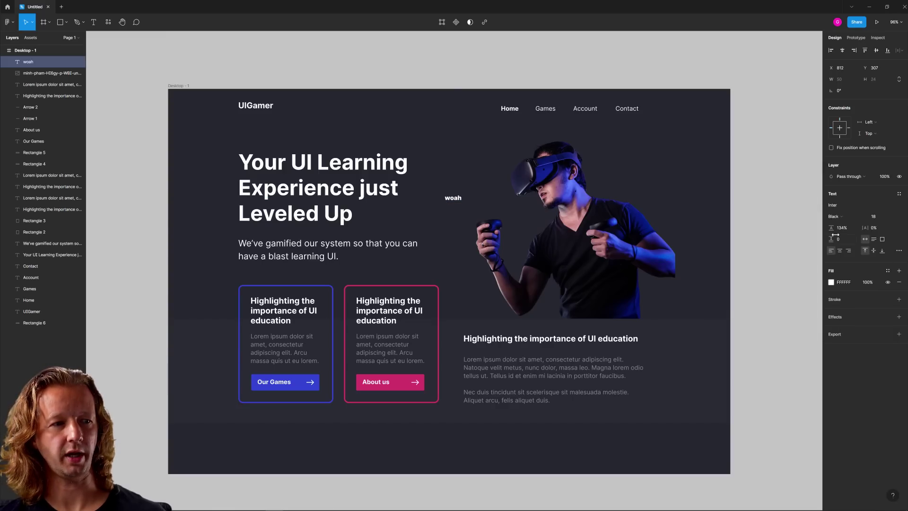
Set woah to size 400, move it up over the hero, then reduce it to 350.
{"action": "left_click", "coordinate": [876, 217]}
{"action": "type", "text": "400"}
{"action": "key", "text": "Return"}
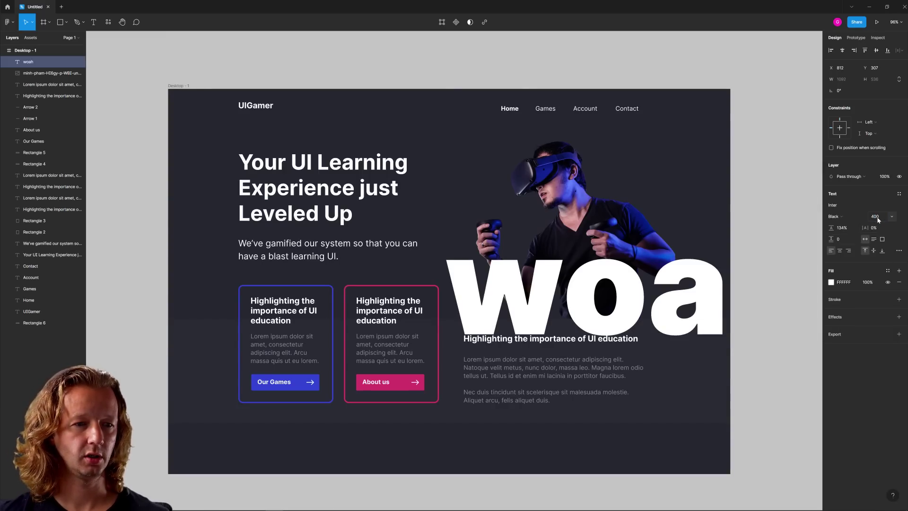
{"action": "left_click_drag", "start_coordinate": [702, 305], "coordinate": [655, 233]}
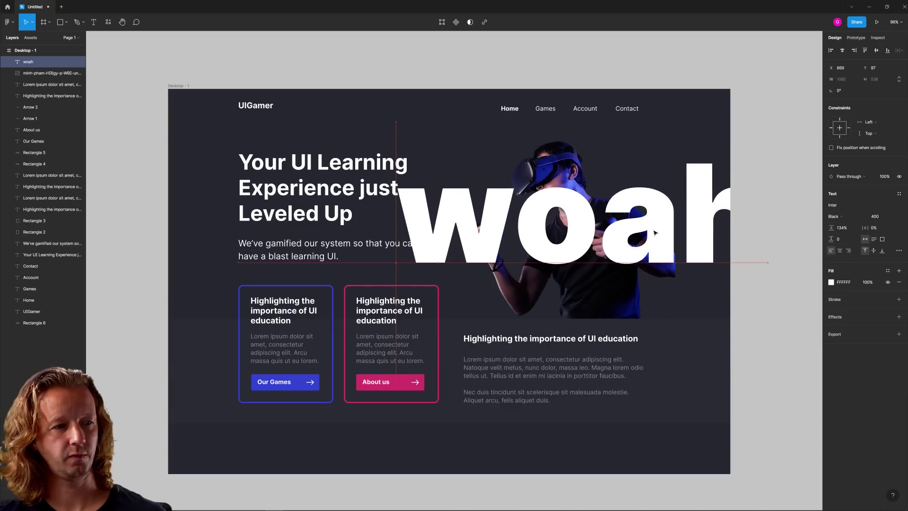
{"action": "left_click", "coordinate": [873, 216]}
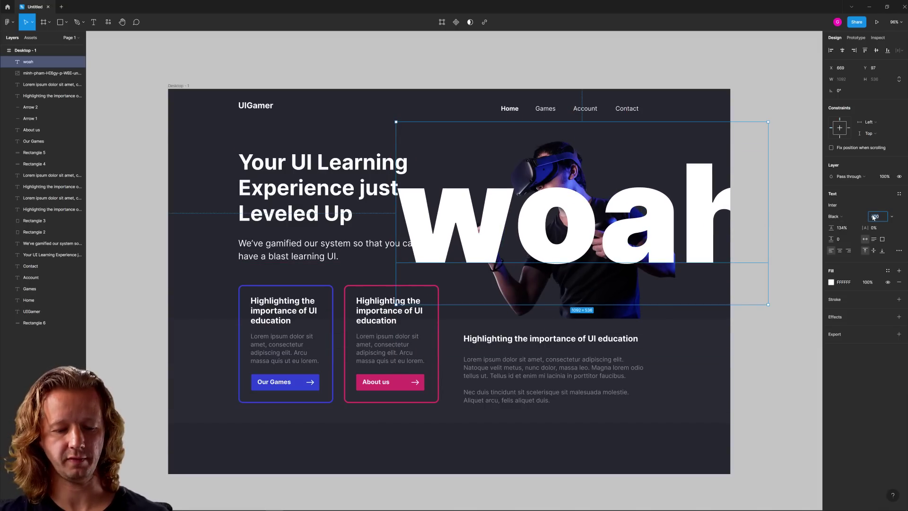
{"action": "type", "text": "350"}
{"action": "key", "text": "Return"}
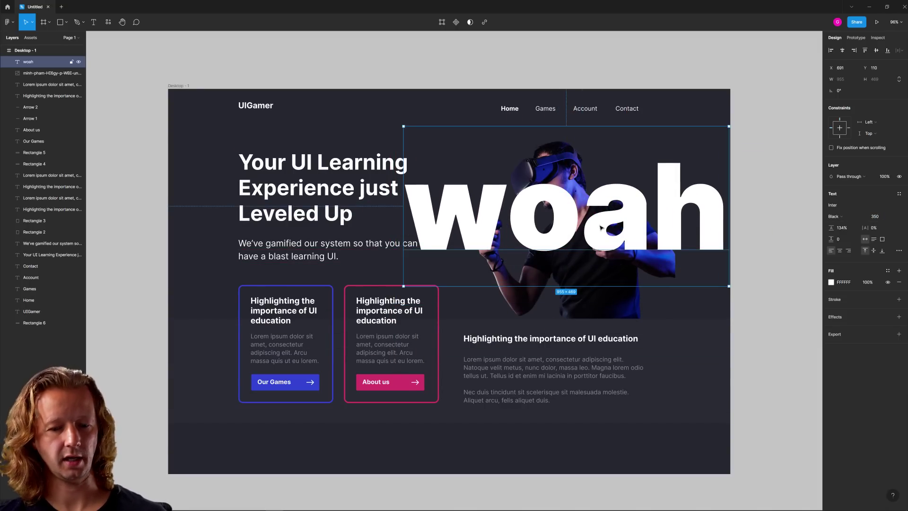
Send the woah text behind the photo, shift it right, and replace its fill with a stroke.
{"action": "key", "text": "ctrl+shift+bracketleft"}
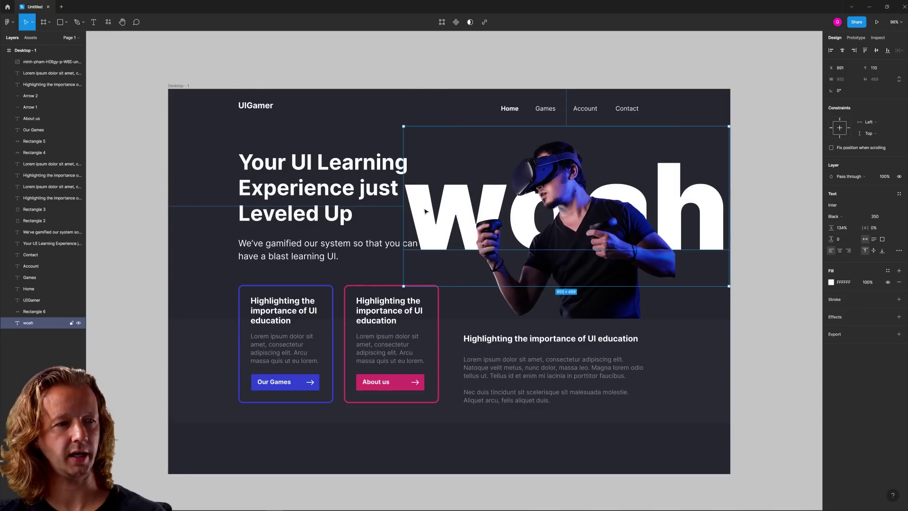
{"action": "left_click_drag", "start_coordinate": [422, 214], "coordinate": [446, 215]}
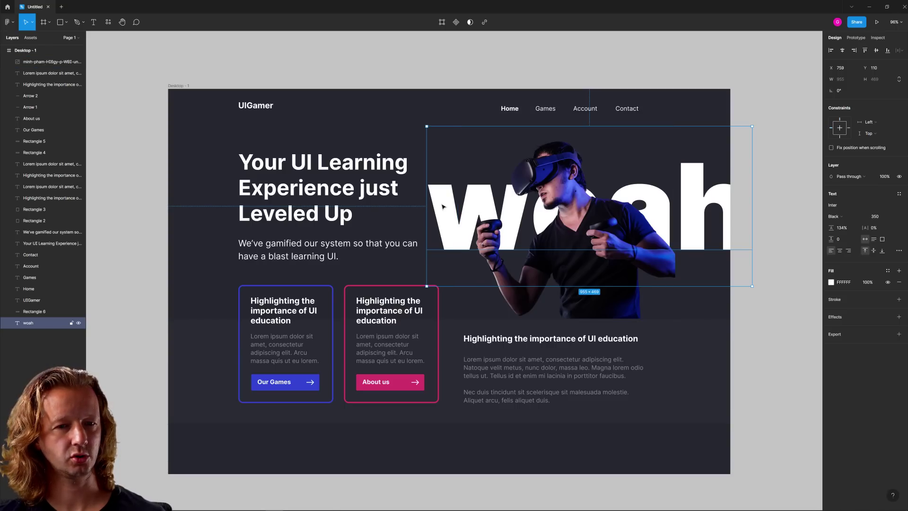
{"action": "left_click", "coordinate": [898, 282]}
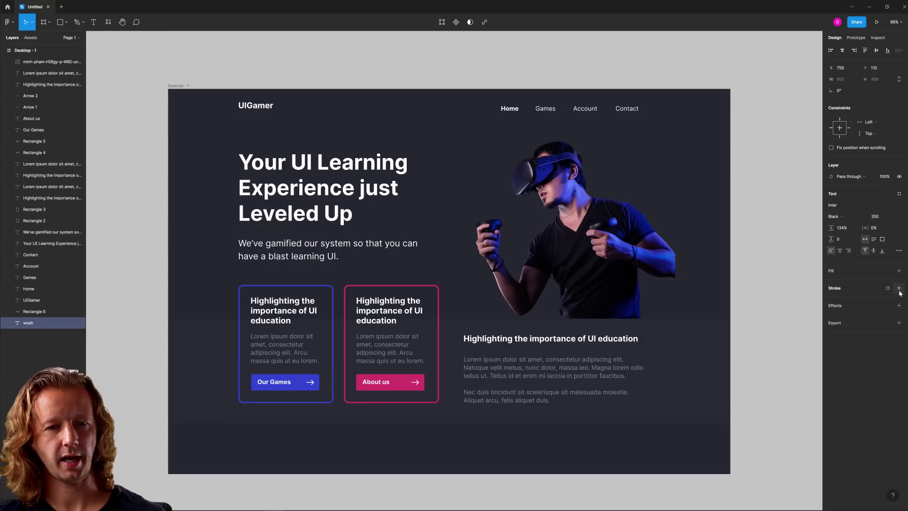
{"action": "left_click", "coordinate": [899, 288]}
Make the woah outline white FFFFFF at very low opacity, about 8%.
{"action": "left_click", "coordinate": [830, 299]}
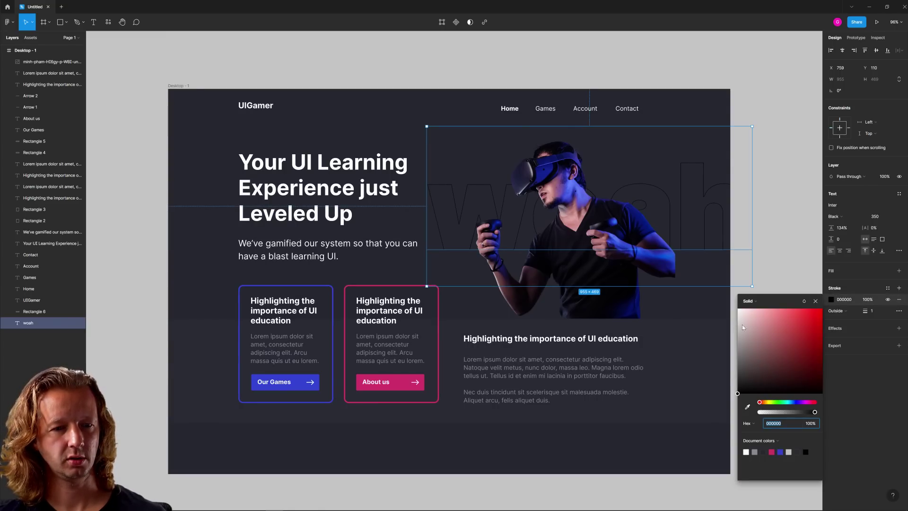
{"action": "left_click_drag", "start_coordinate": [758, 334], "coordinate": [737, 308]}
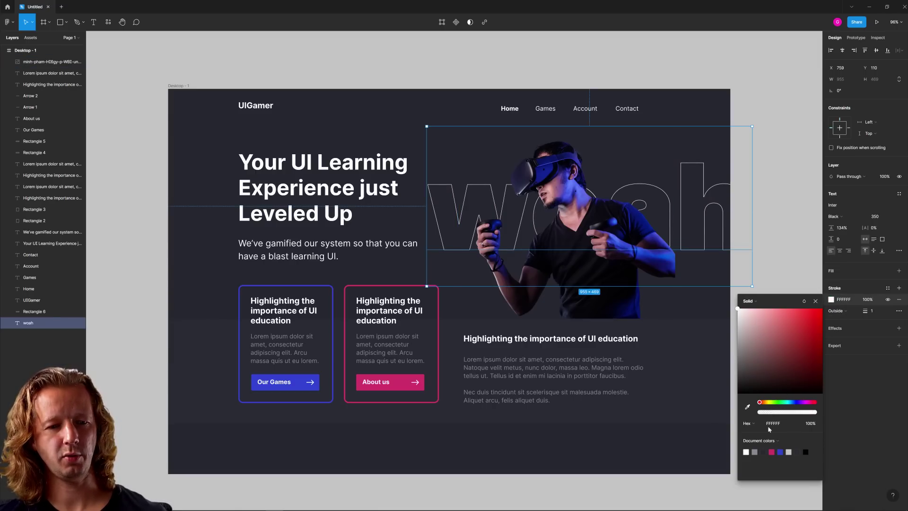
{"action": "left_click_drag", "start_coordinate": [814, 416], "coordinate": [764, 417]}
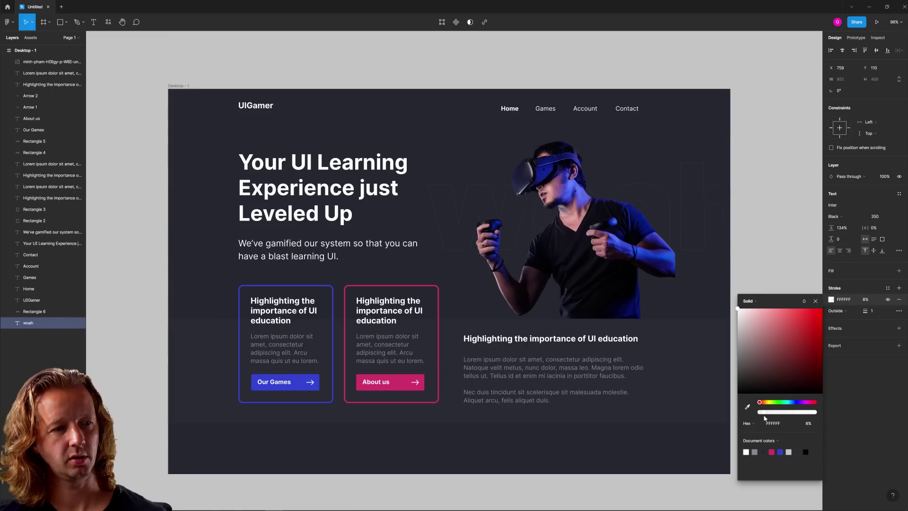
{"action": "key", "text": "Escape"}
{"action": "key", "text": "Escape"}
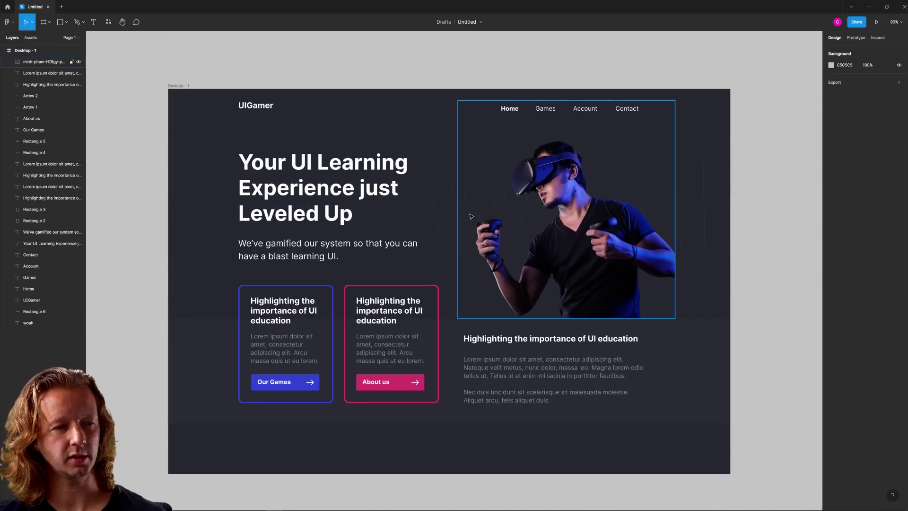
{"action": "scroll", "coordinate": [472, 215], "scroll_direction": "up", "scroll_amount": 5}
{"action": "scroll", "coordinate": [690, 230], "scroll_direction": "down", "scroll_amount": 5}
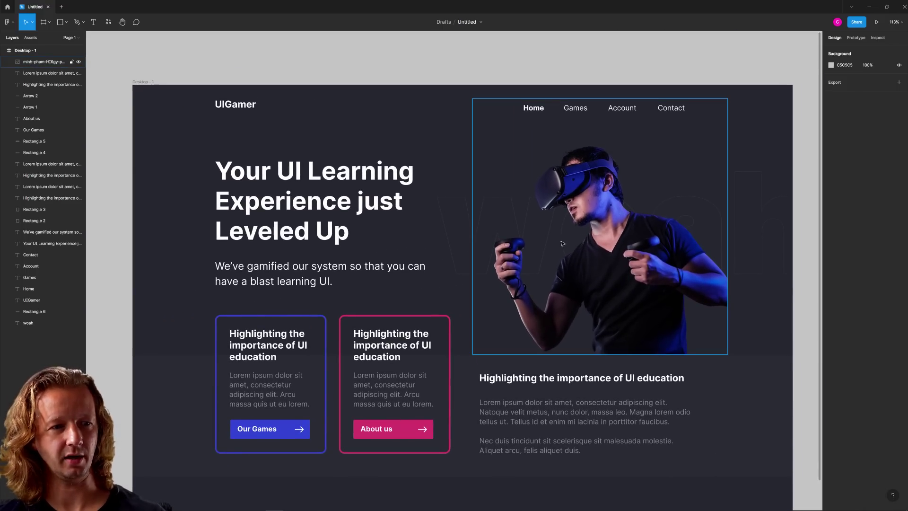
{"action": "left_click", "coordinate": [460, 225]}
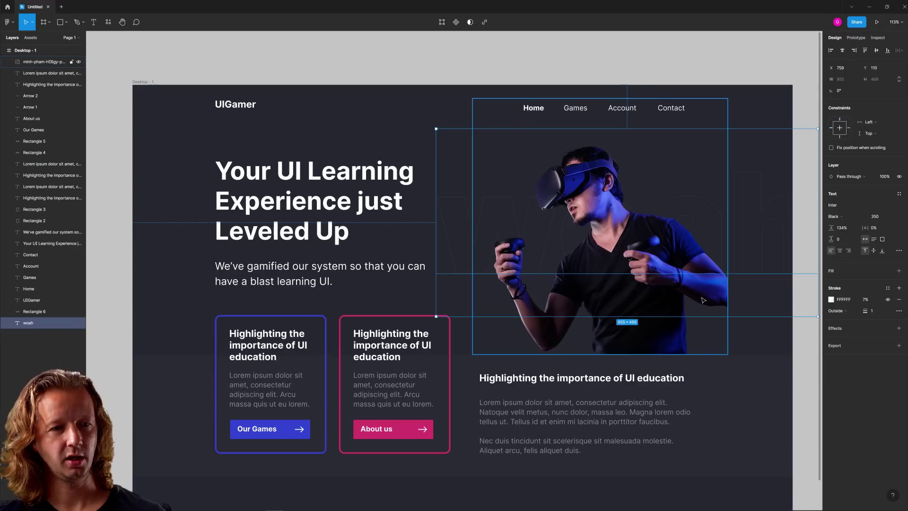
{"action": "left_click", "coordinate": [813, 337]}
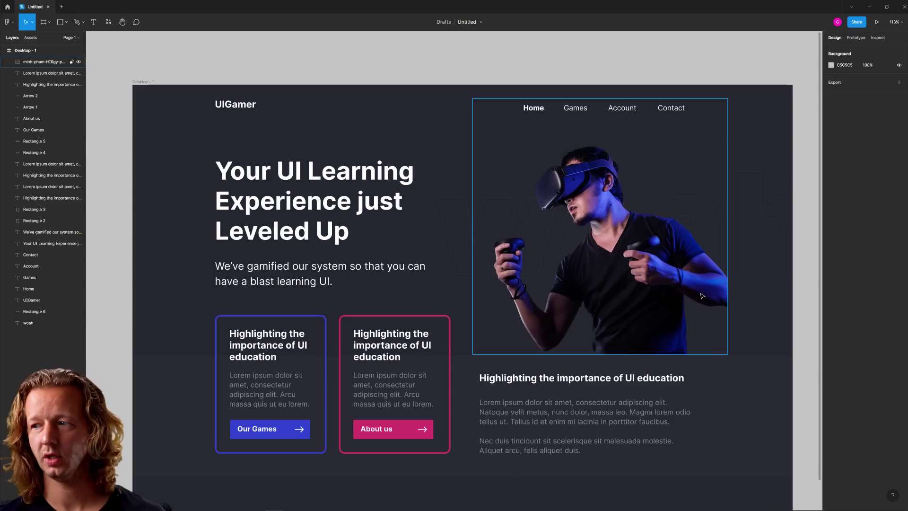
{"action": "left_click", "coordinate": [749, 201]}
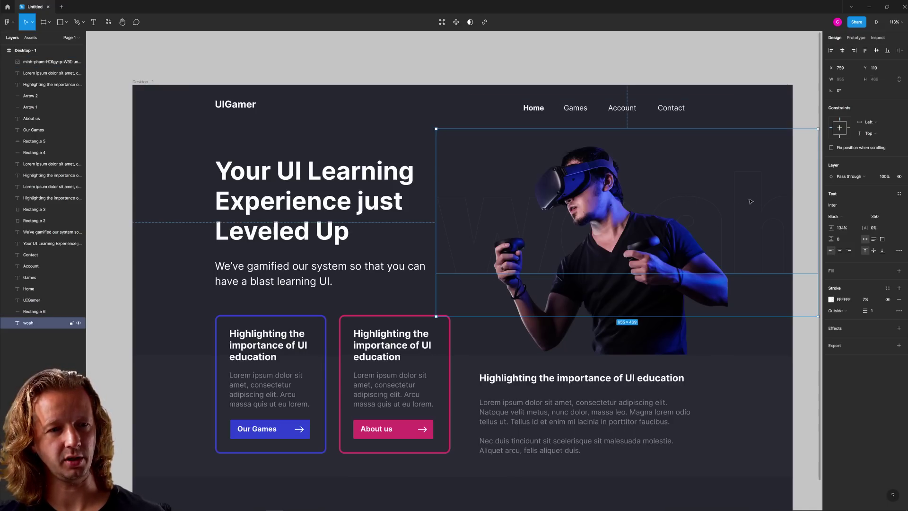
{"action": "left_click", "coordinate": [800, 347]}
{"action": "scroll", "coordinate": [785, 331], "scroll_direction": "up", "scroll_amount": 5}
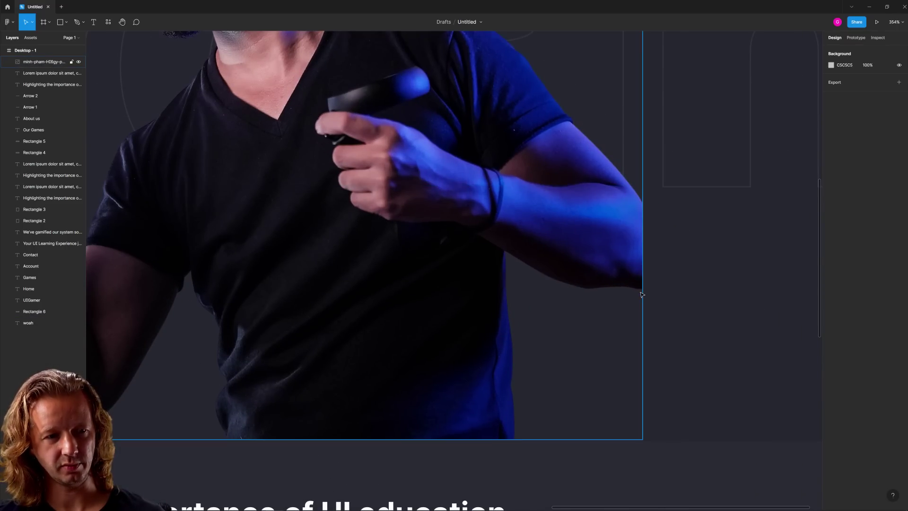
{"action": "scroll", "coordinate": [681, 264], "scroll_direction": "down", "scroll_amount": 5}
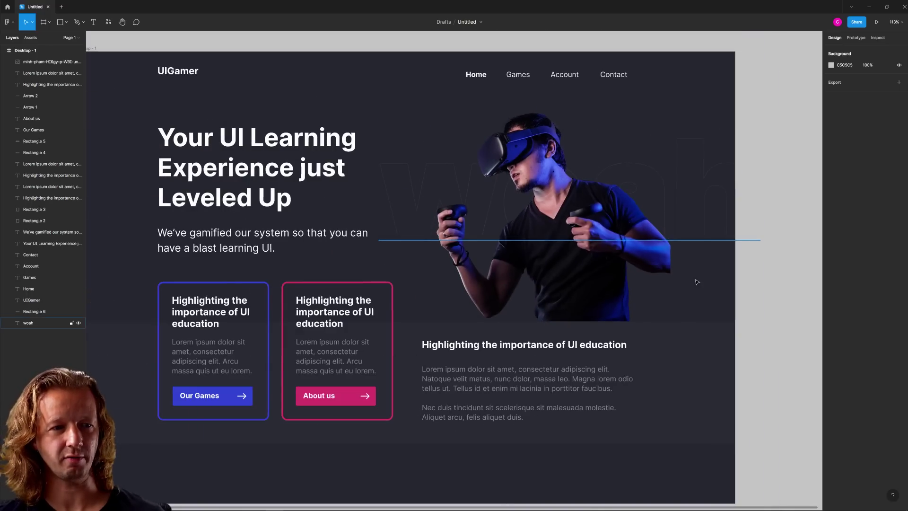
{"action": "scroll", "coordinate": [778, 282], "scroll_direction": "down", "scroll_amount": 2}
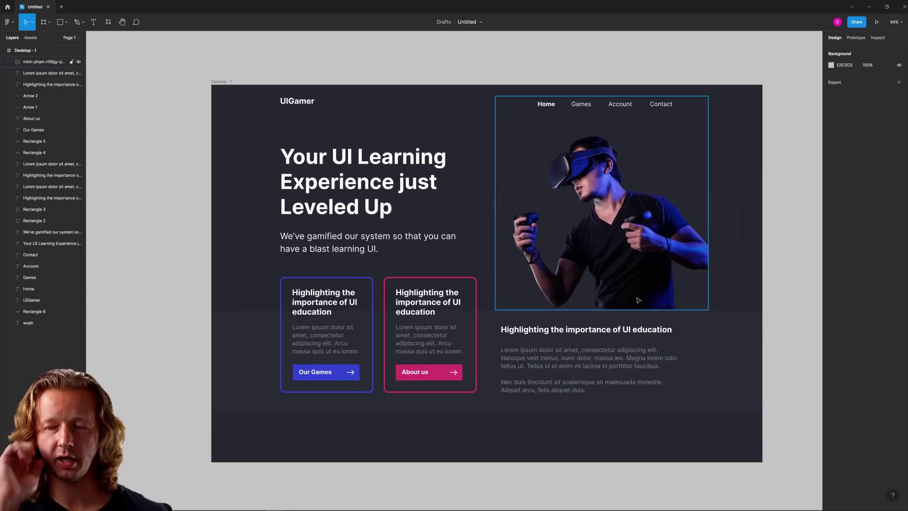
{"action": "scroll", "coordinate": [740, 207], "scroll_direction": "up", "scroll_amount": 5}
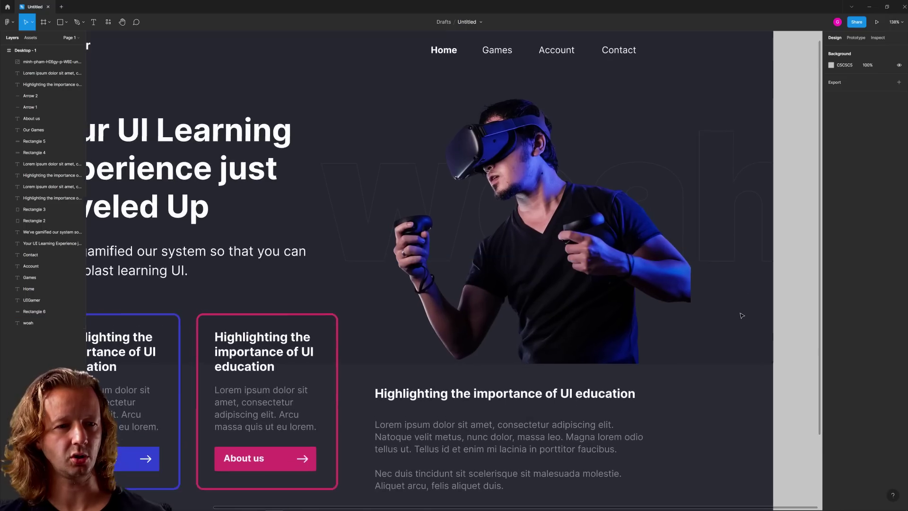
{"action": "scroll", "coordinate": [741, 315], "scroll_direction": "up", "scroll_amount": 2}
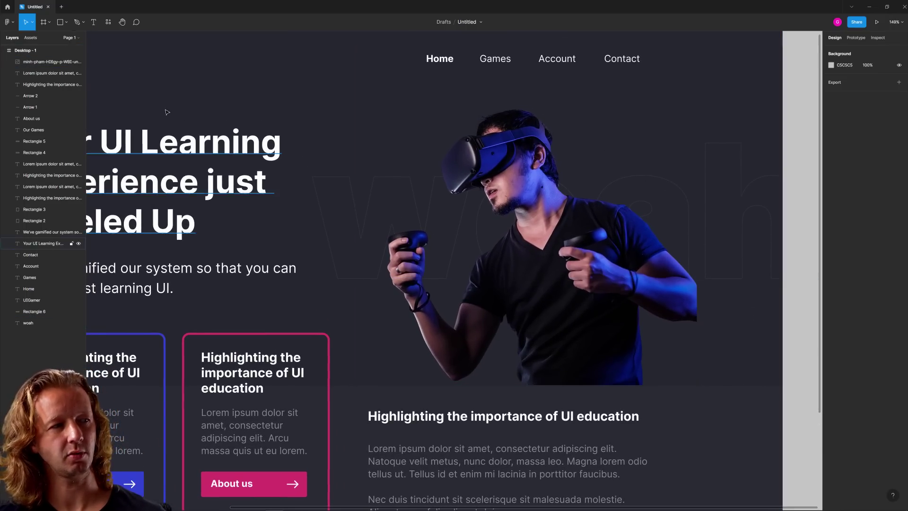
Add a size 16 Regular caption 'Holy crap, that was really awesome!' beside the gamer's head.
{"action": "left_click", "coordinate": [93, 22]}
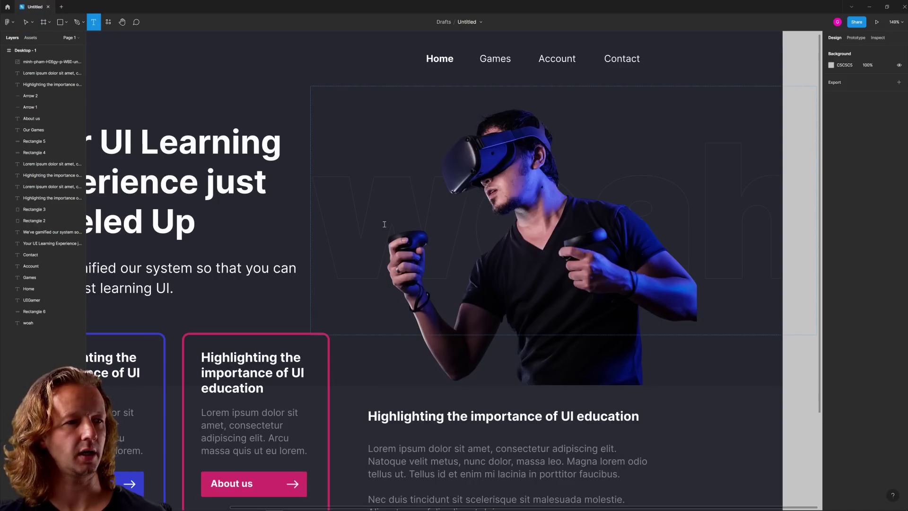
{"action": "left_click", "coordinate": [602, 317]}
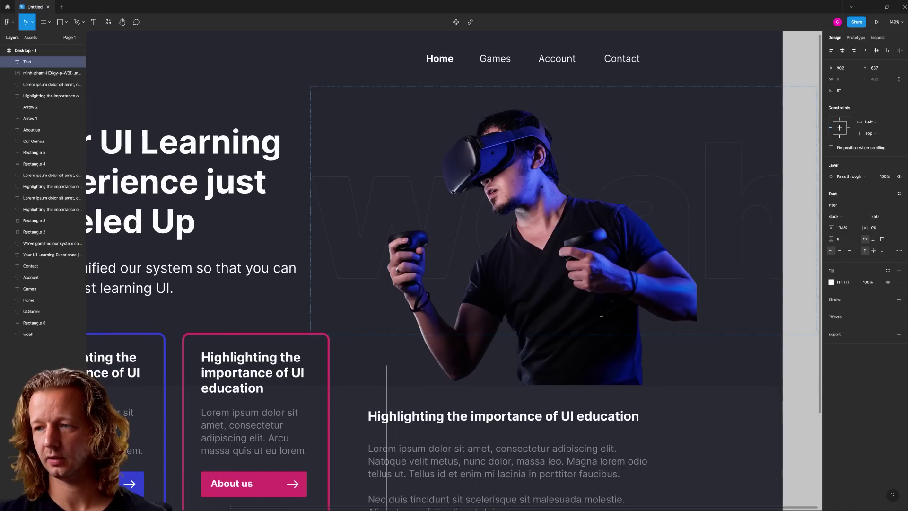
{"action": "type", "text": "Holy crap, that was really awe"}
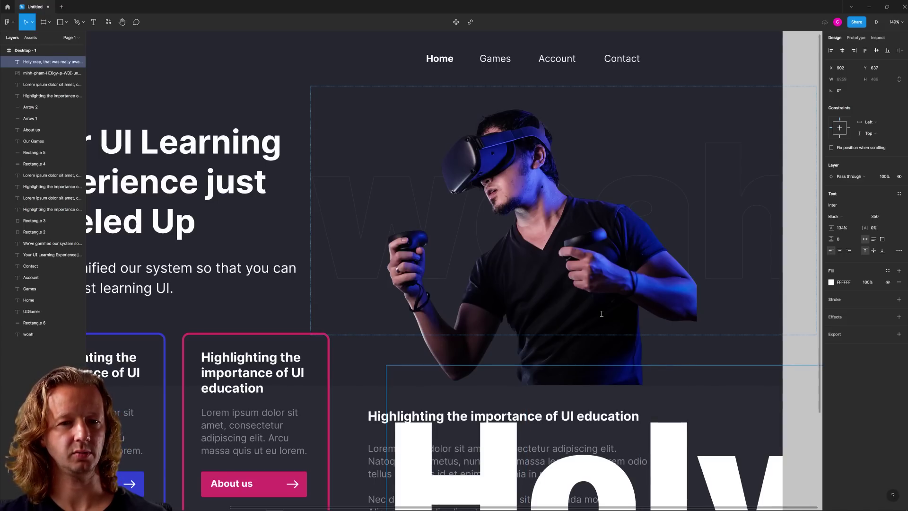
{"action": "left_click", "coordinate": [876, 217]}
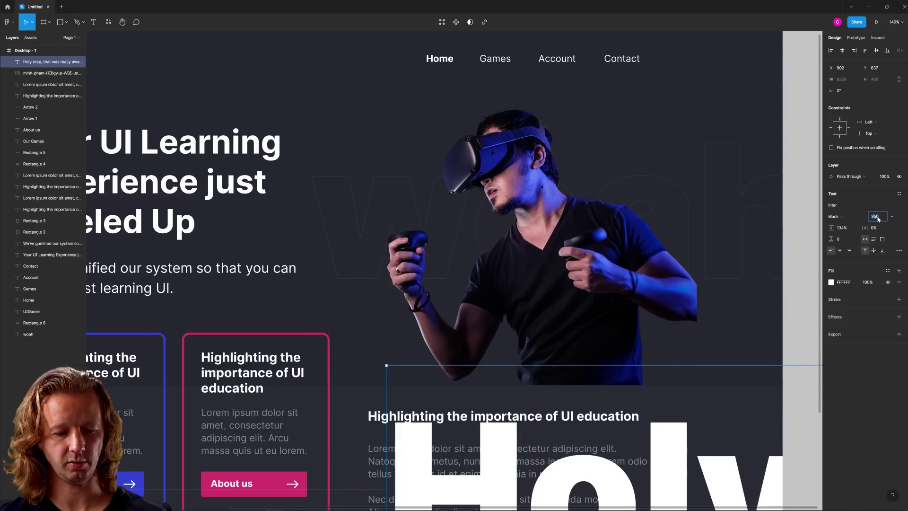
{"action": "type", "text": "16"}
{"action": "key", "text": "Return"}
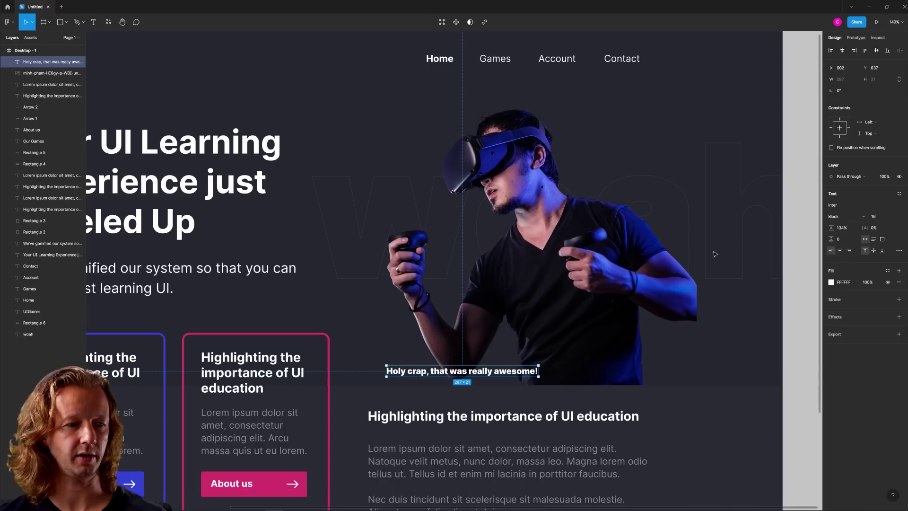
{"action": "left_click", "coordinate": [835, 216]}
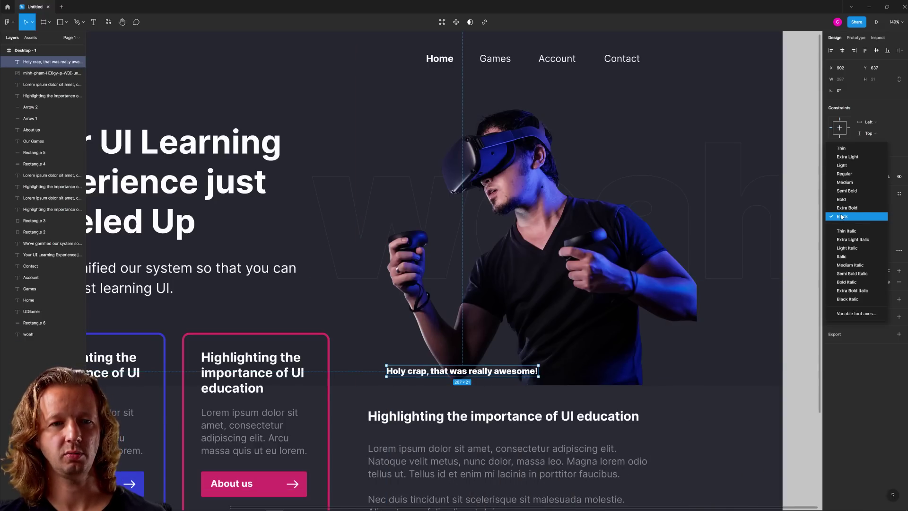
{"action": "left_click", "coordinate": [840, 174]}
{"action": "left_click_drag", "start_coordinate": [437, 374], "coordinate": [626, 154]}
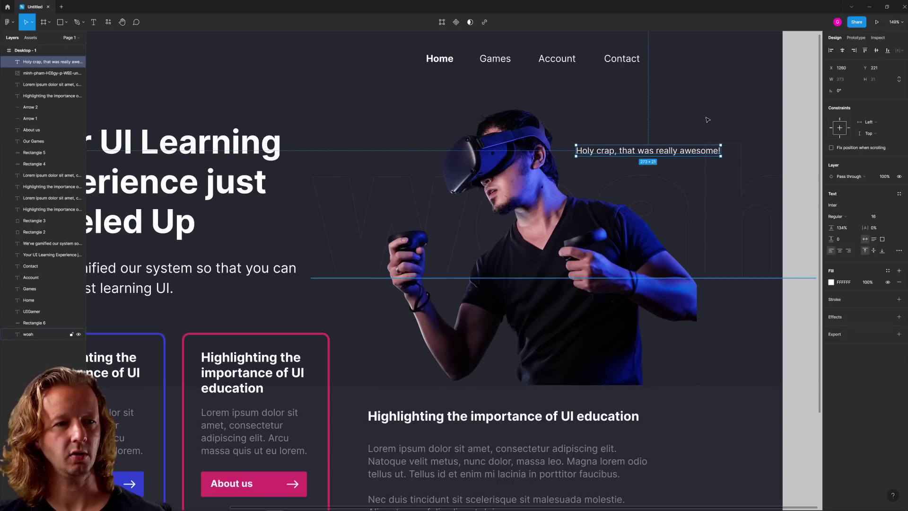
Lock the woah text and gamer photo layers.
{"action": "left_click", "coordinate": [712, 92]}
{"action": "left_click", "coordinate": [713, 80]}
{"action": "scroll", "coordinate": [756, 106], "scroll_direction": "up", "scroll_amount": 3}
{"action": "left_click", "coordinate": [43, 335]}
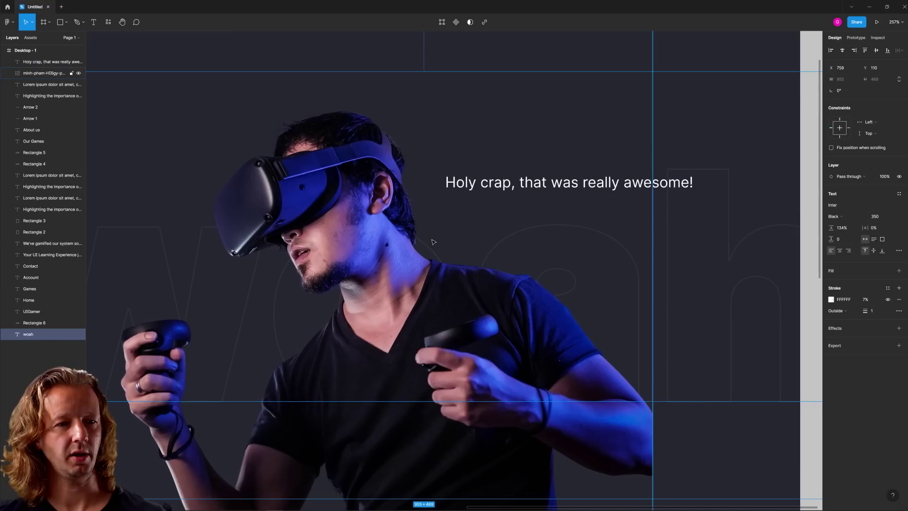
{"action": "left_click", "coordinate": [71, 334]}
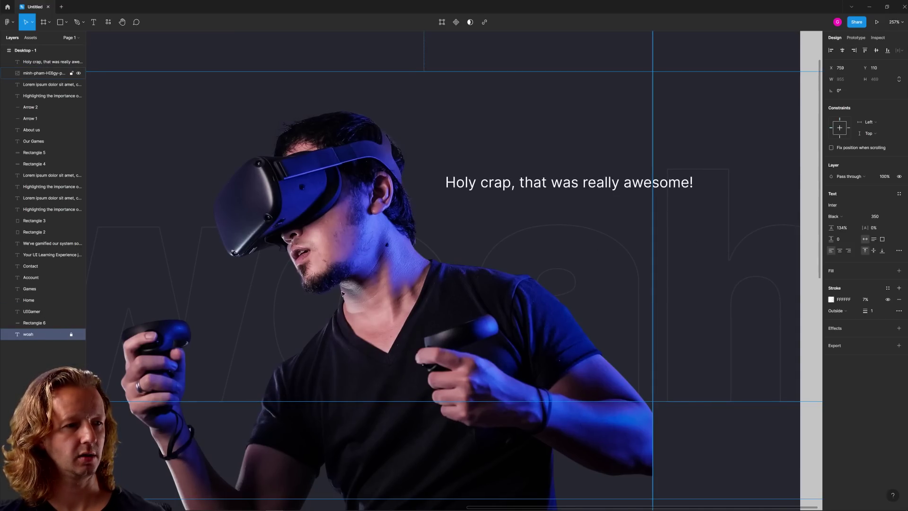
{"action": "left_click", "coordinate": [401, 452]}
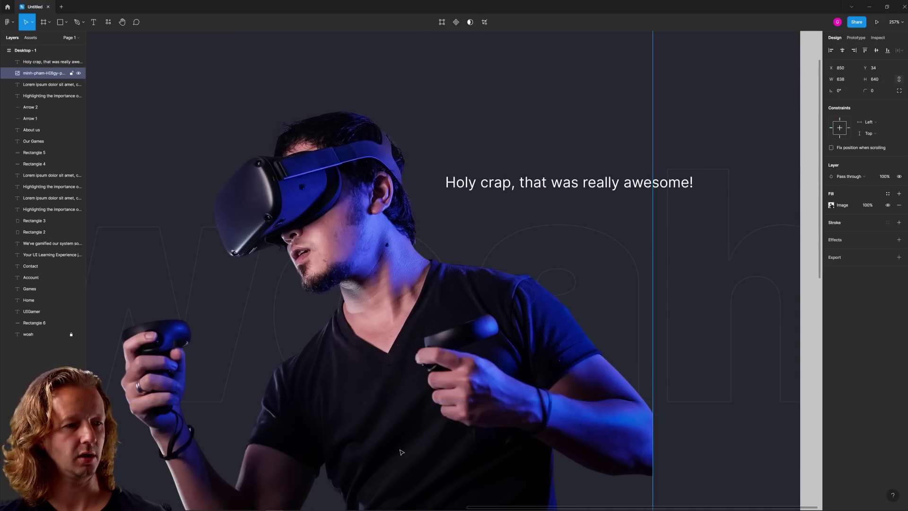
{"action": "left_click", "coordinate": [73, 73]}
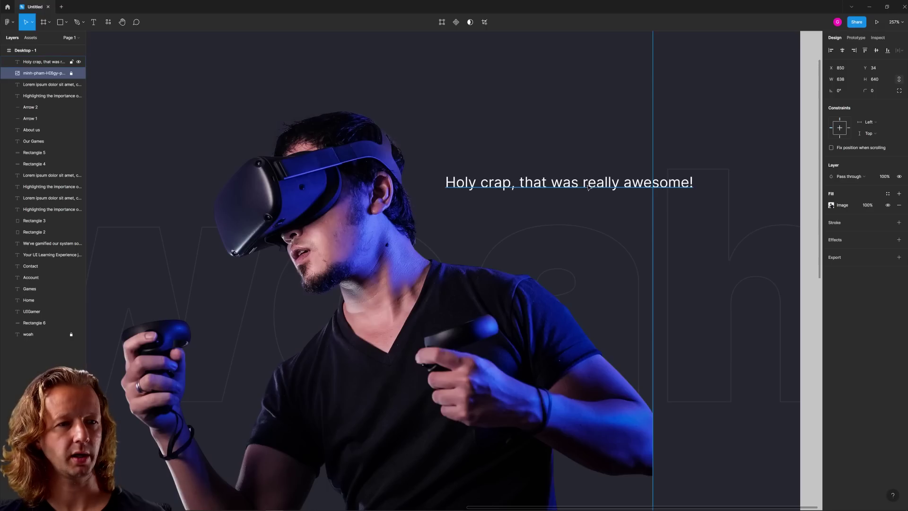
{"action": "left_click", "coordinate": [538, 182]}
{"action": "key", "text": "Escape"}
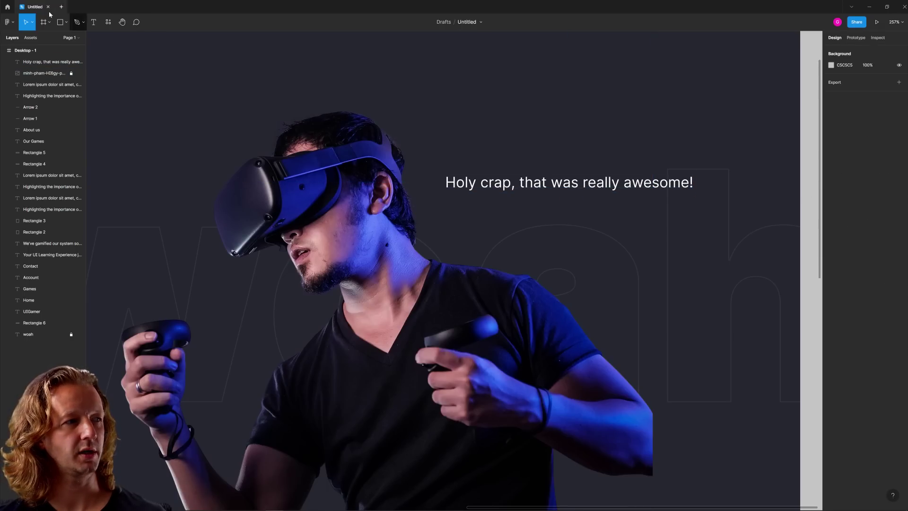
Draw a rectangle with corner radius 3 over the caption and place it behind the text.
{"action": "key", "text": "r"}
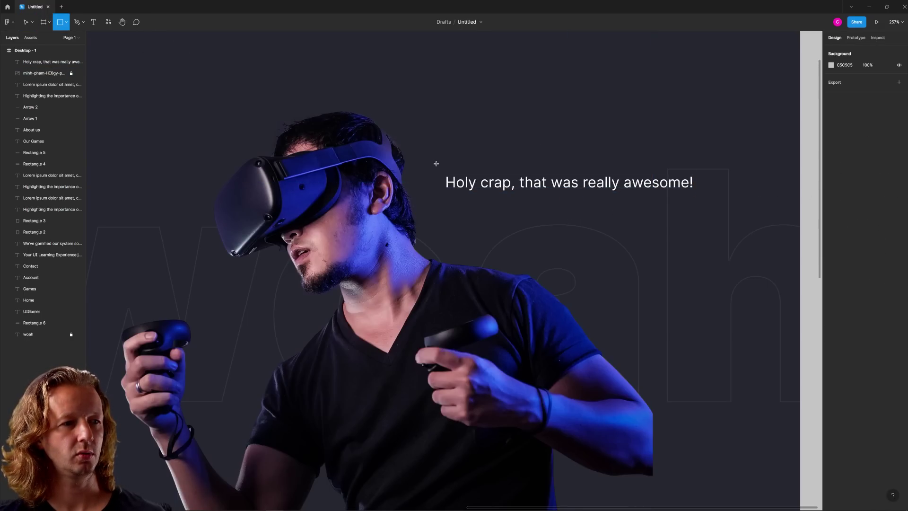
{"action": "left_click_drag", "start_coordinate": [436, 163], "coordinate": [705, 195]}
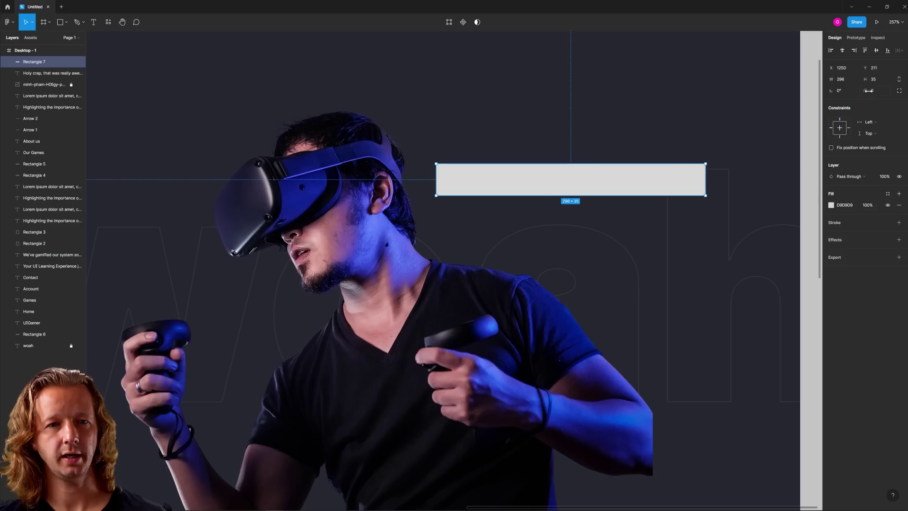
{"action": "left_click_drag", "start_coordinate": [868, 90], "coordinate": [875, 90]}
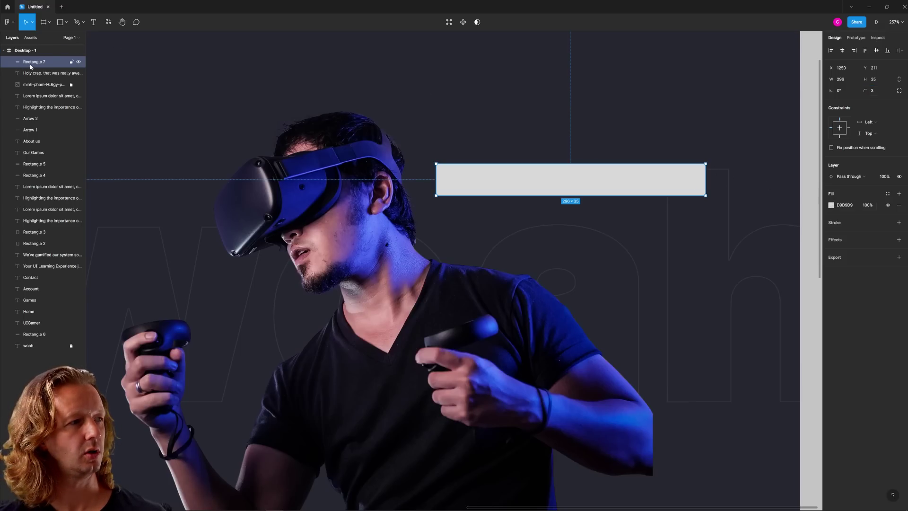
{"action": "left_click_drag", "start_coordinate": [30, 67], "coordinate": [31, 78]}
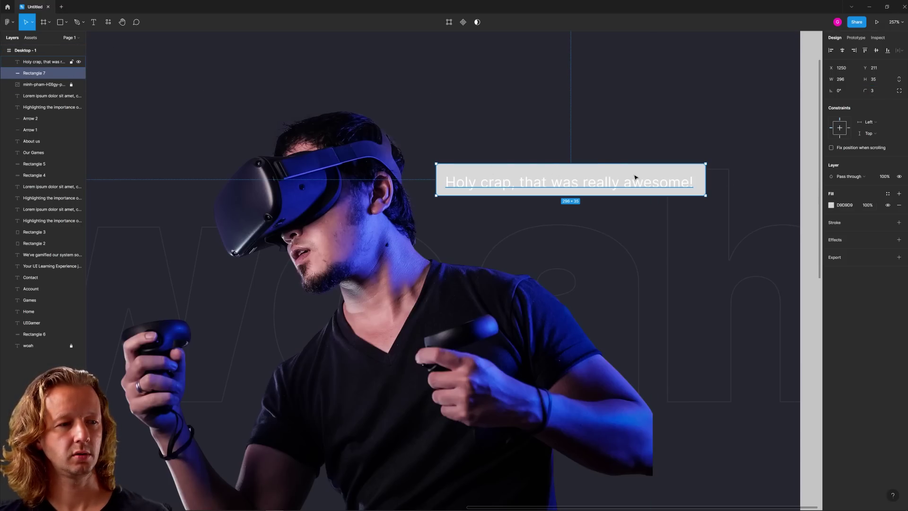
{"action": "key", "text": "Down"}
{"action": "key", "text": "Down"}
{"action": "key", "text": "Down"}
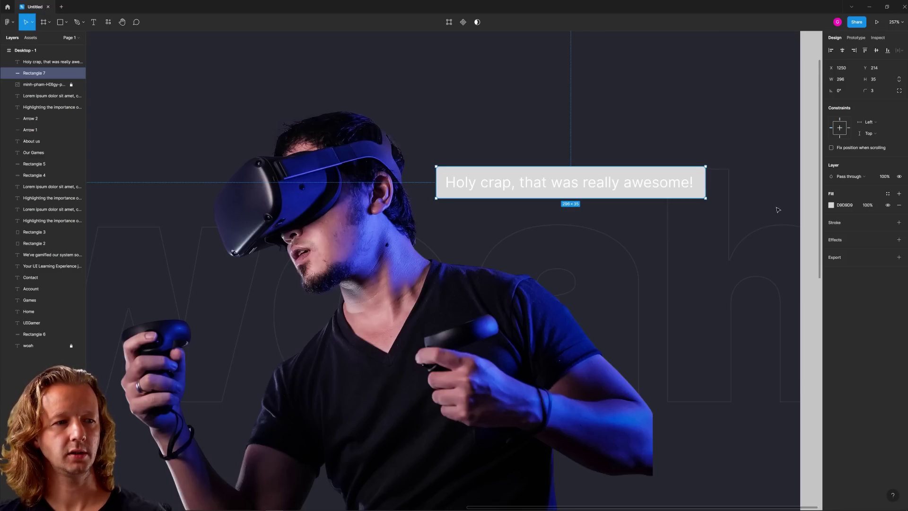
Fill the caption box with translucent grey and add a Background blur effect.
{"action": "left_click", "coordinate": [831, 206]}
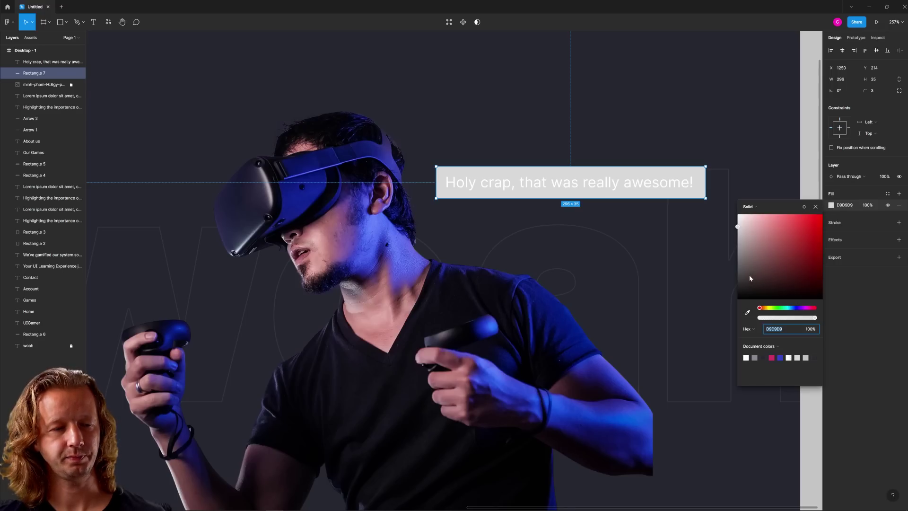
{"action": "left_click_drag", "start_coordinate": [758, 255], "coordinate": [725, 258]}
{"action": "left_click", "coordinate": [846, 258]}
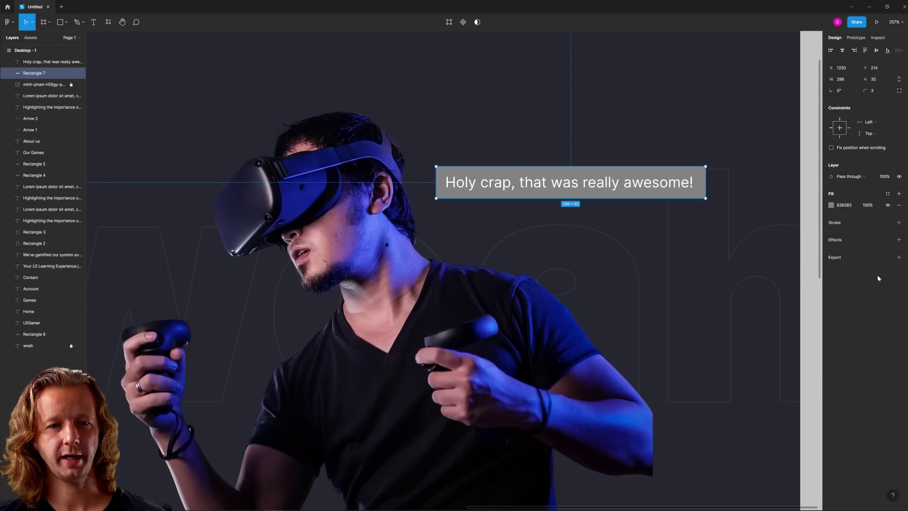
{"action": "left_click", "coordinate": [899, 240]}
{"action": "left_click", "coordinate": [854, 251]}
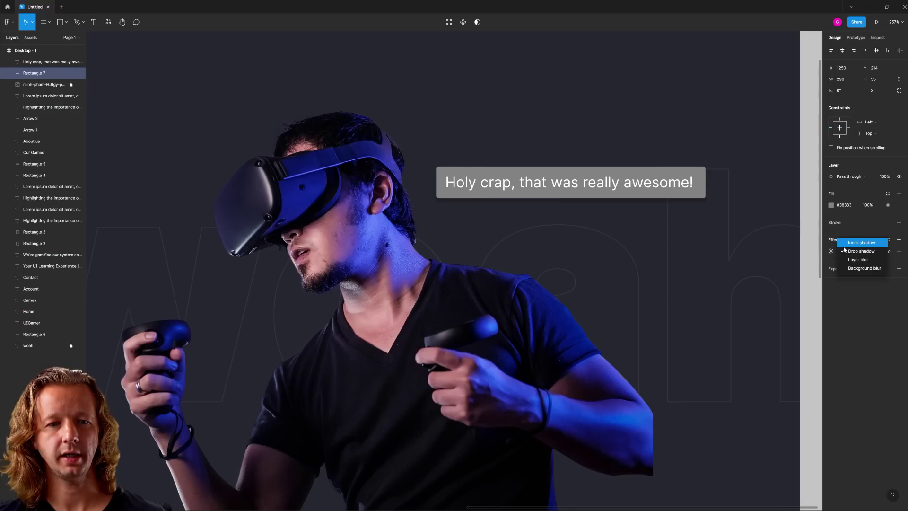
{"action": "left_click", "coordinate": [850, 269]}
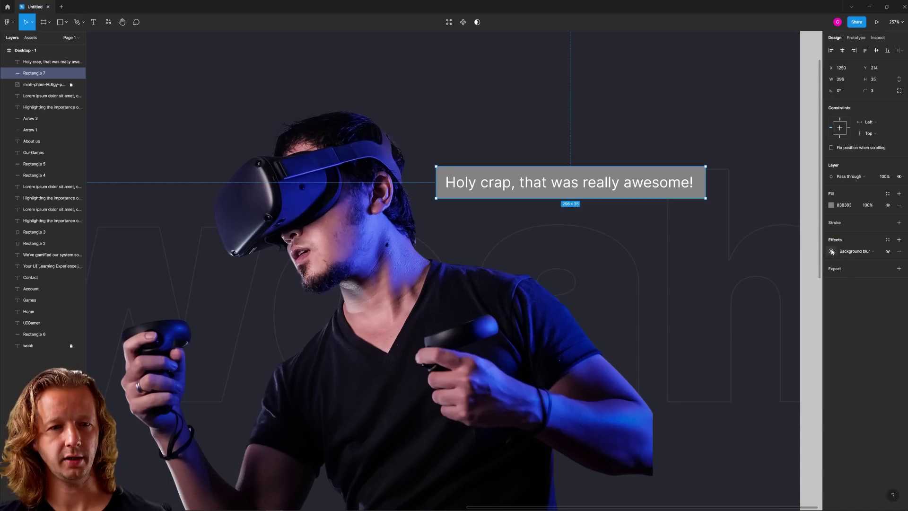
{"action": "left_click", "coordinate": [831, 204]}
{"action": "left_click_drag", "start_coordinate": [814, 321], "coordinate": [784, 321]}
{"action": "left_click", "coordinate": [667, 256]}
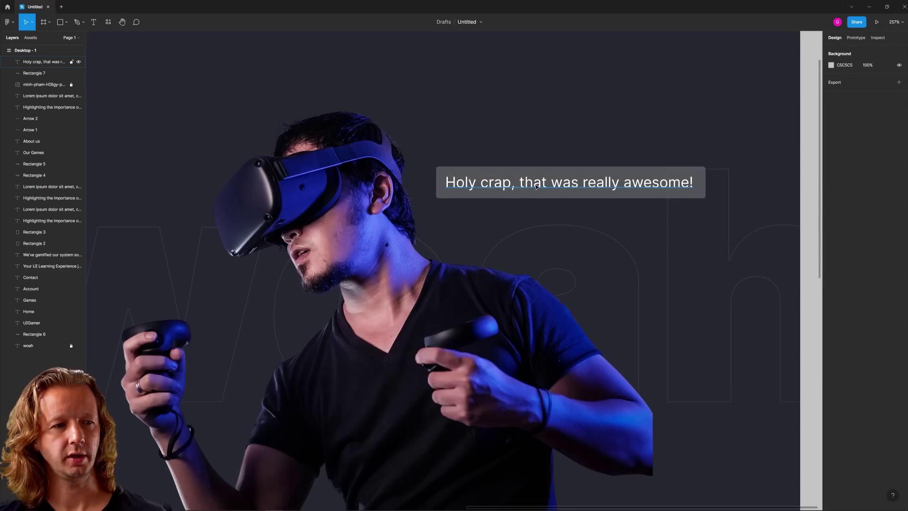
Move the caption text and its box together down and to the left.
{"action": "left_click", "coordinate": [548, 188]}
{"action": "left_click", "coordinate": [556, 169], "text": "shift"}
{"action": "left_click_drag", "start_coordinate": [554, 185], "coordinate": [497, 261]}
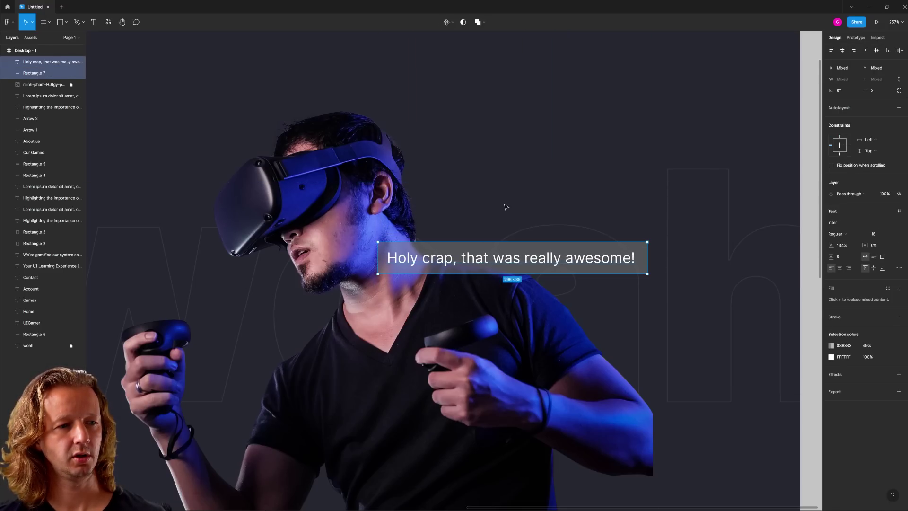
{"action": "left_click", "coordinate": [504, 204]}
Set the caption box's background blur amount to 10.
{"action": "left_click", "coordinate": [486, 246]}
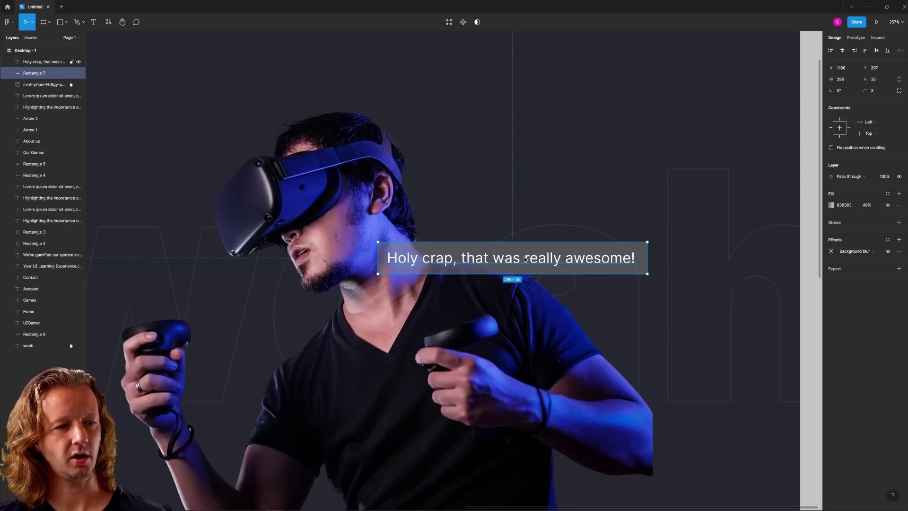
{"action": "left_click", "coordinate": [831, 251]}
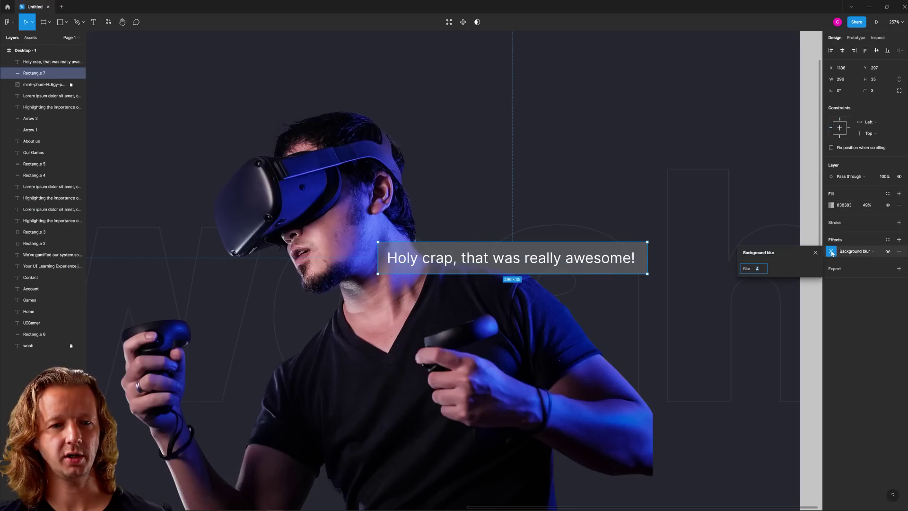
{"action": "type", "text": "20"}
{"action": "key", "text": "Return"}
{"action": "left_click", "coordinate": [765, 272]}
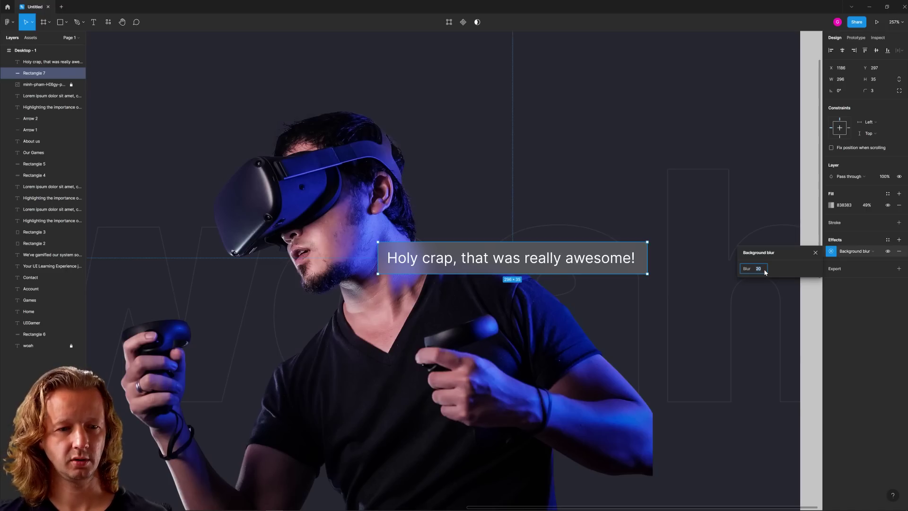
{"action": "key", "text": "Return"}
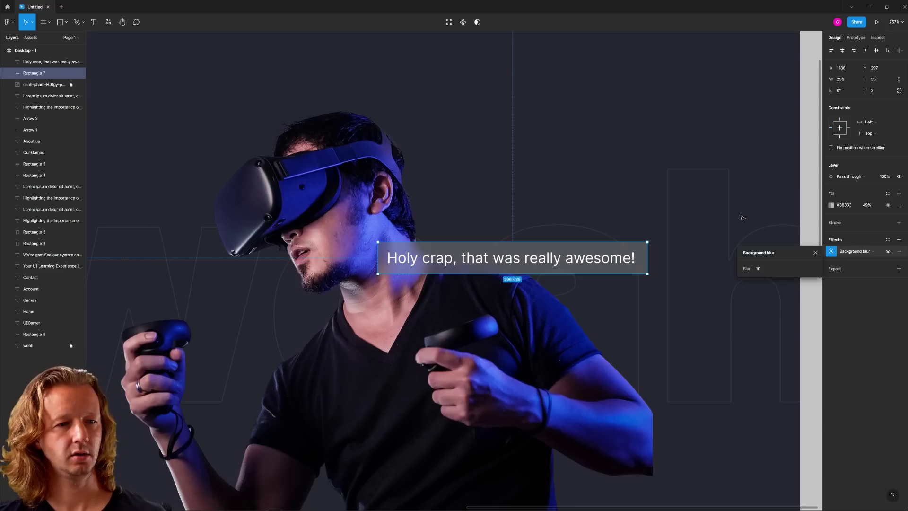
Retune the box fill to mid-dark grey 727272 at 29% opacity.
{"action": "left_click", "coordinate": [831, 204]}
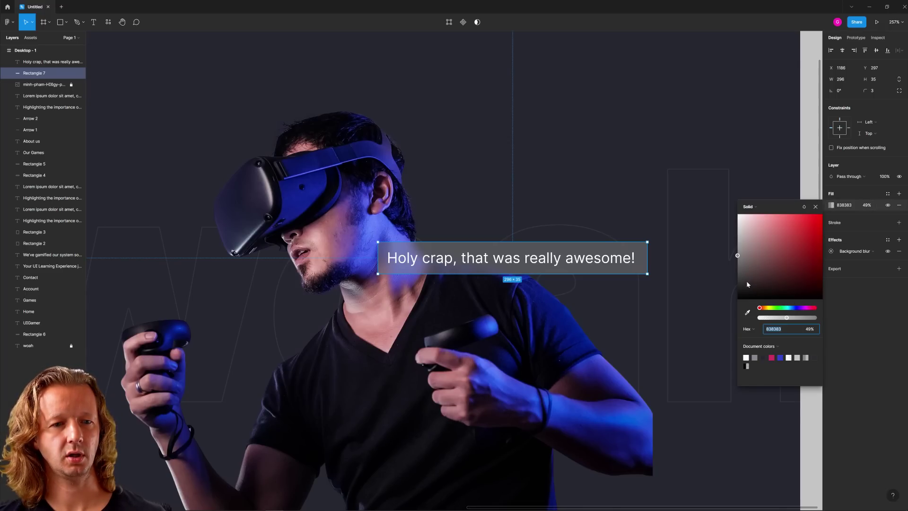
{"action": "mouse_move", "coordinate": [748, 284]}
{"action": "left_mouse_down"}
{"action": "mouse_move", "coordinate": [738, 298]}
{"action": "mouse_move", "coordinate": [715, 301]}
{"action": "mouse_move", "coordinate": [731, 289]}
{"action": "mouse_move", "coordinate": [712, 265]}
{"action": "mouse_move", "coordinate": [704, 298]}
{"action": "left_mouse_up"}
{"action": "left_click_drag", "start_coordinate": [792, 323], "coordinate": [774, 320]}
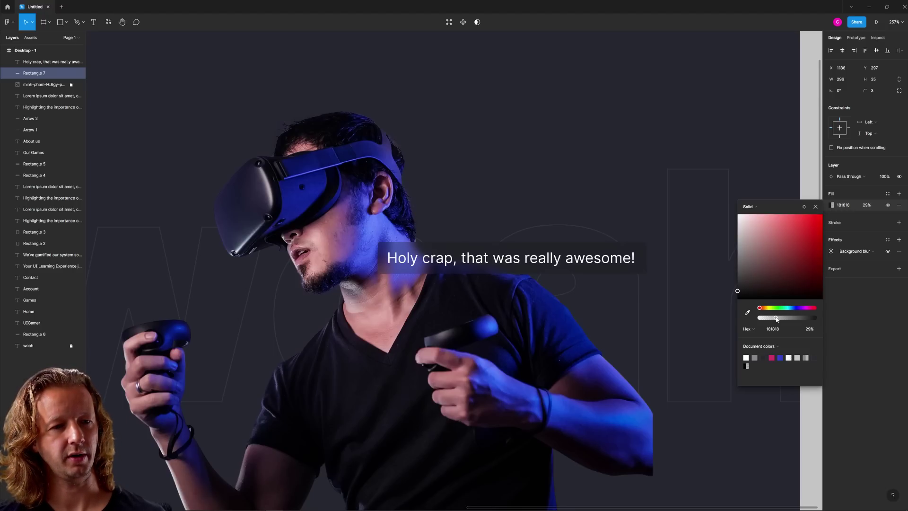
{"action": "mouse_move", "coordinate": [755, 293]}
{"action": "left_mouse_down"}
{"action": "mouse_move", "coordinate": [733, 251]}
{"action": "mouse_move", "coordinate": [727, 266]}
{"action": "mouse_move", "coordinate": [699, 274]}
{"action": "mouse_move", "coordinate": [724, 272]}
{"action": "mouse_move", "coordinate": [716, 267]}
{"action": "left_mouse_up"}
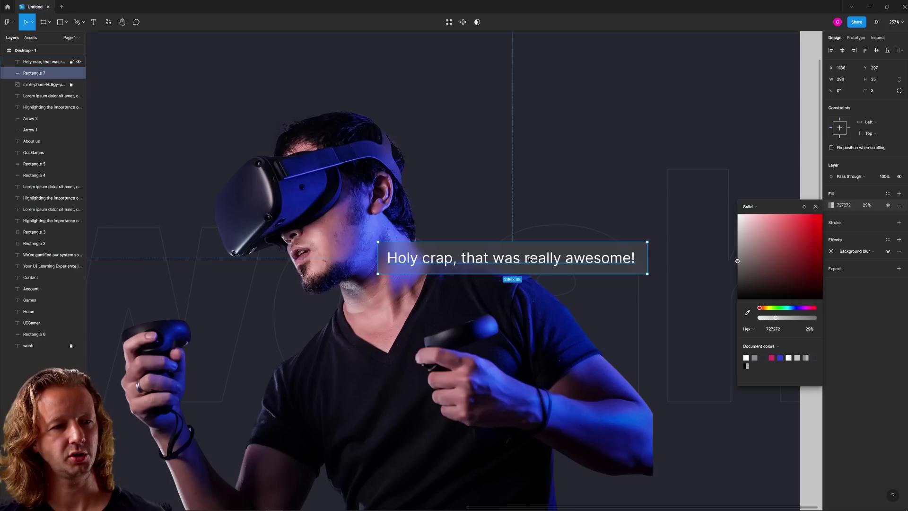
Move the caption and box together up beside the headset.
{"action": "left_click", "coordinate": [524, 261], "text": "shift"}
{"action": "left_click_drag", "start_coordinate": [492, 261], "coordinate": [542, 200]}
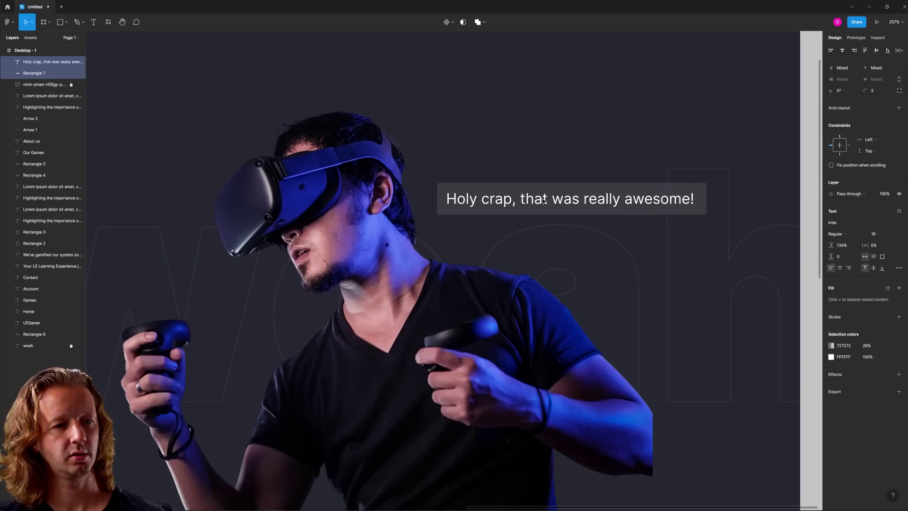
{"action": "left_click", "coordinate": [789, 151]}
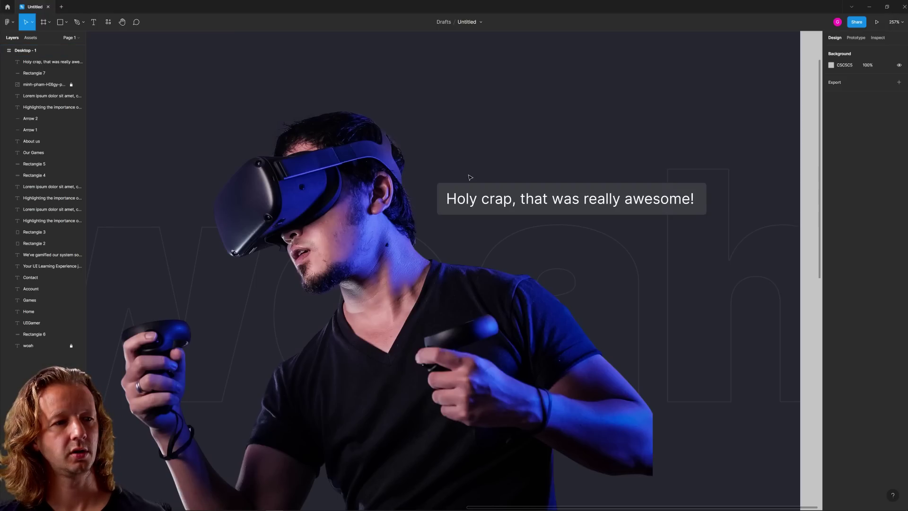
Paste the 36 × 36 avatar circle above the caption and enlarge the box to 296 × 51, text lower.
{"action": "key", "text": "ctrl+v"}
{"action": "left_click_drag", "start_coordinate": [461, 273], "coordinate": [462, 176]}
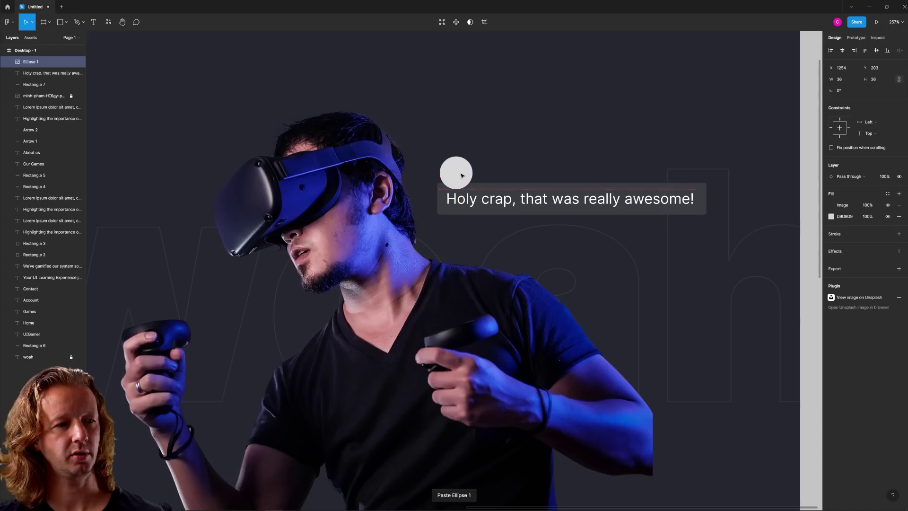
{"action": "left_click", "coordinate": [516, 213]}
{"action": "left_click_drag", "start_coordinate": [515, 214], "coordinate": [493, 214]}
{"action": "left_click", "coordinate": [498, 202]}
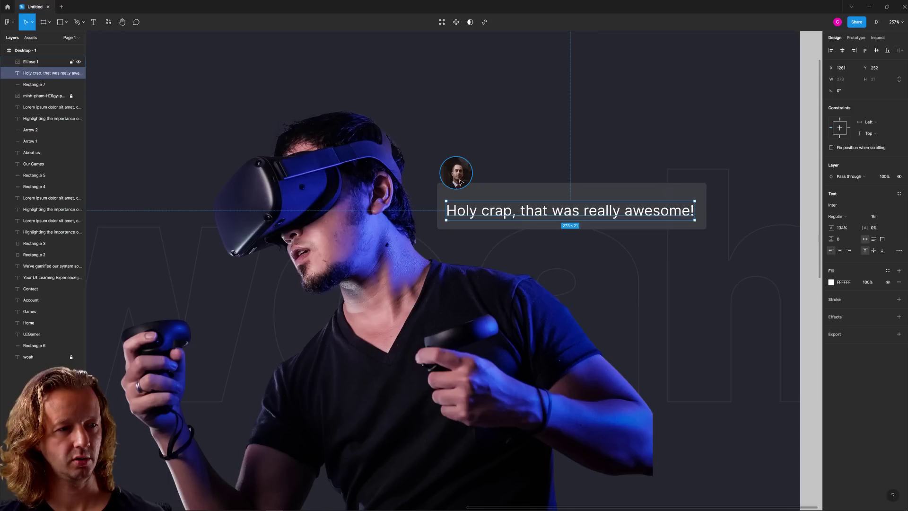
{"action": "left_click", "coordinate": [458, 165]}
{"action": "left_click_drag", "start_coordinate": [458, 165], "coordinate": [464, 175]}
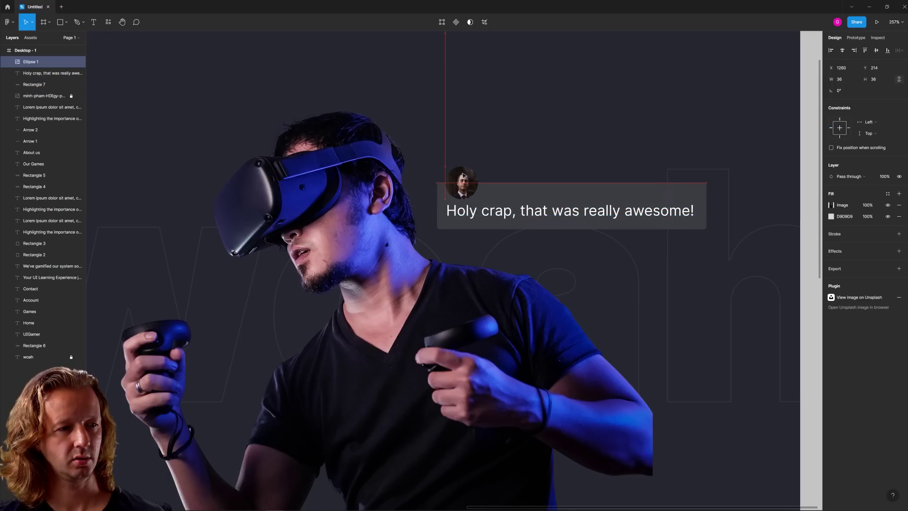
{"action": "left_click", "coordinate": [581, 226]}
{"action": "left_click", "coordinate": [586, 144]}
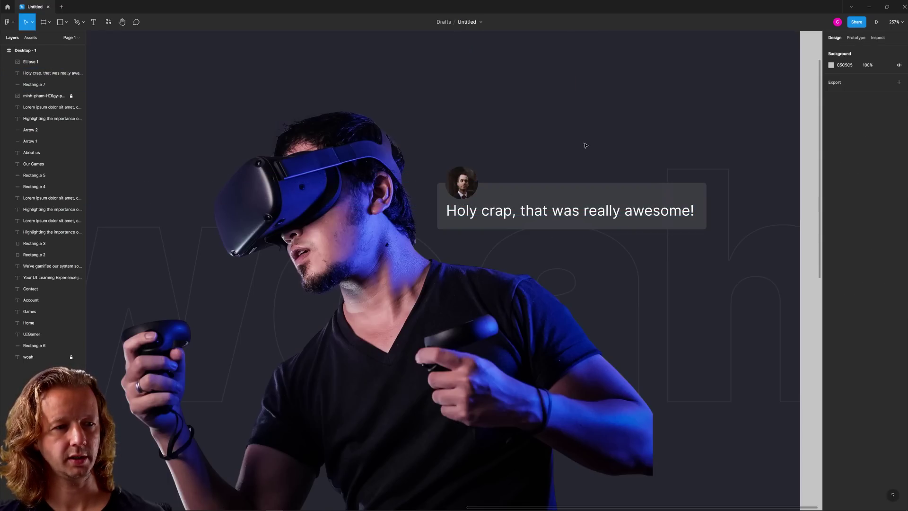
Draw a small triangle tail below the caption box's lower-left corner with the Pen tool.
{"action": "key", "text": "p"}
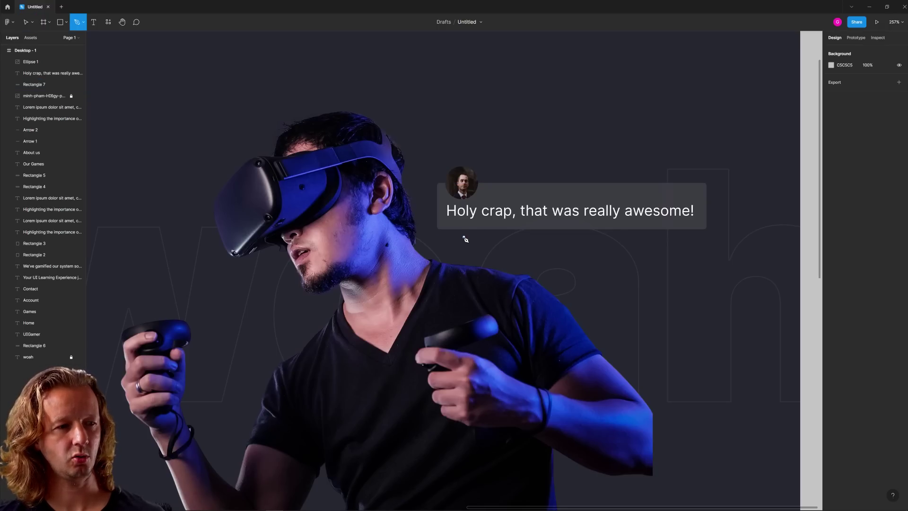
{"action": "left_click", "coordinate": [446, 226]}
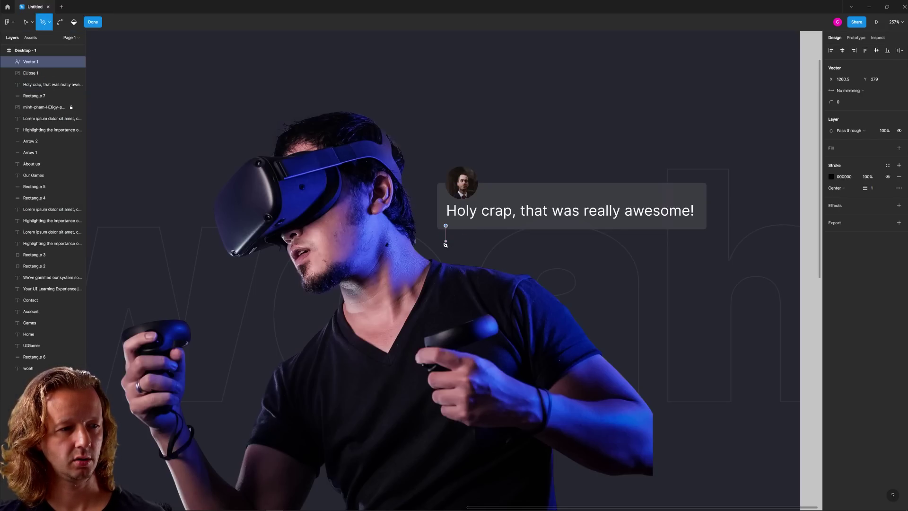
{"action": "left_click", "coordinate": [445, 241]}
{"action": "left_click", "coordinate": [460, 226]}
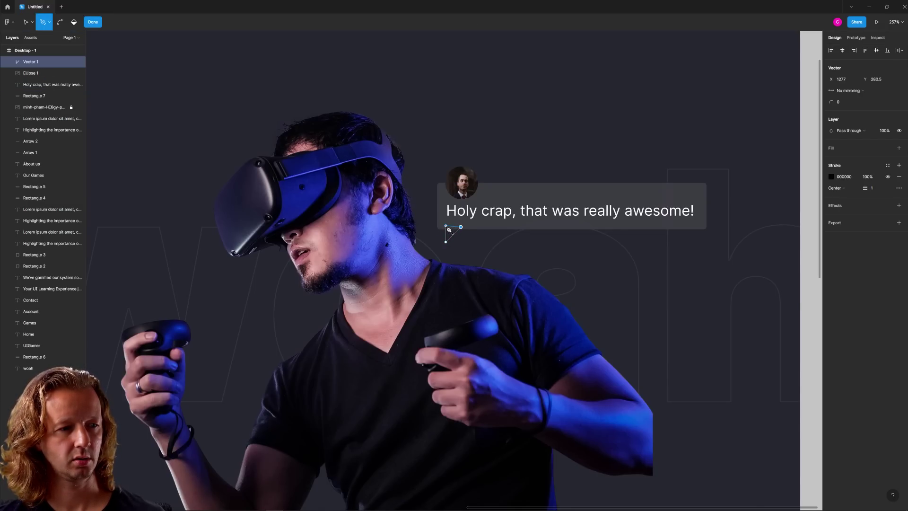
{"action": "left_click", "coordinate": [446, 226]}
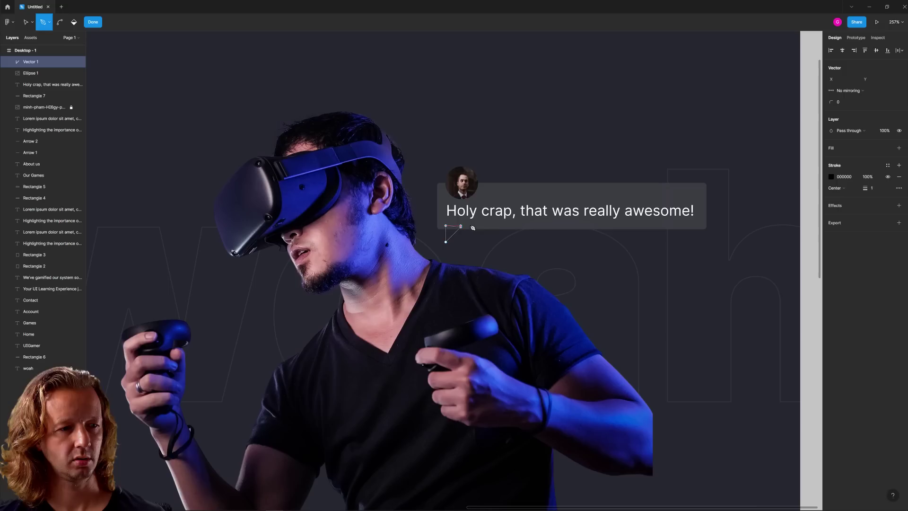
{"action": "left_click", "coordinate": [26, 26]}
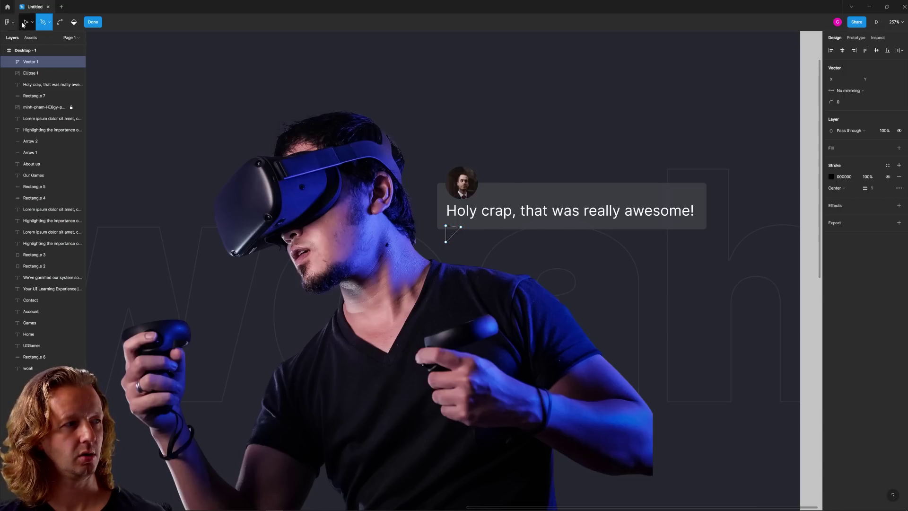
Remove the triangle's outline and select it together with the caption box.
{"action": "left_click", "coordinate": [454, 234]}
{"action": "left_click", "coordinate": [898, 177]}
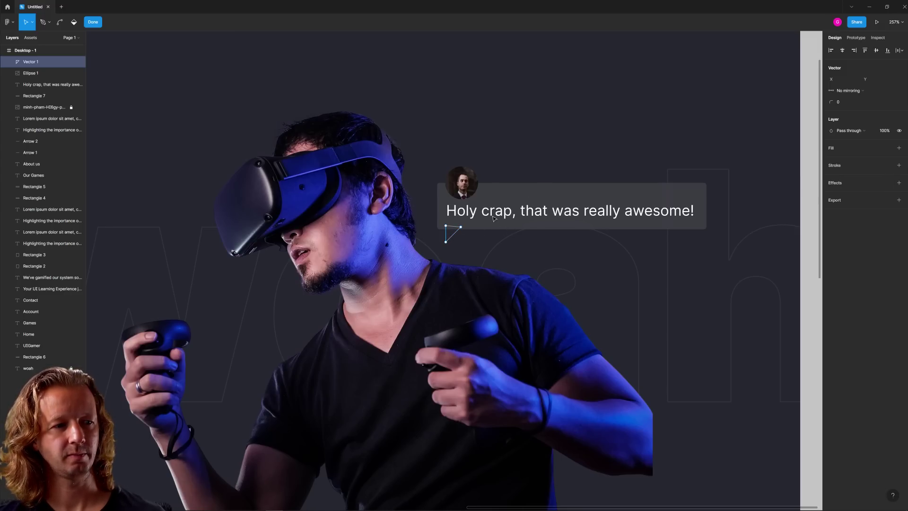
{"action": "left_click", "coordinate": [529, 199]}
{"action": "left_click", "coordinate": [528, 168]}
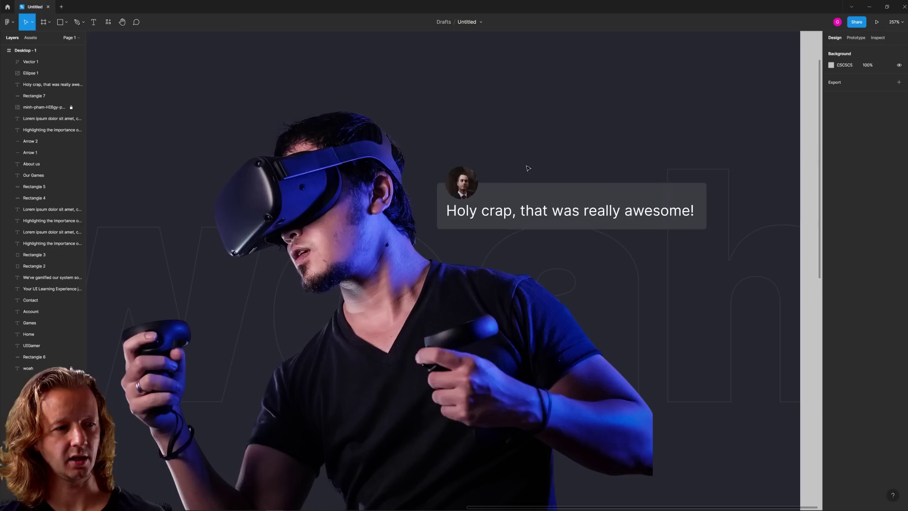
{"action": "left_click", "coordinate": [454, 235]}
{"action": "left_click", "coordinate": [459, 233]}
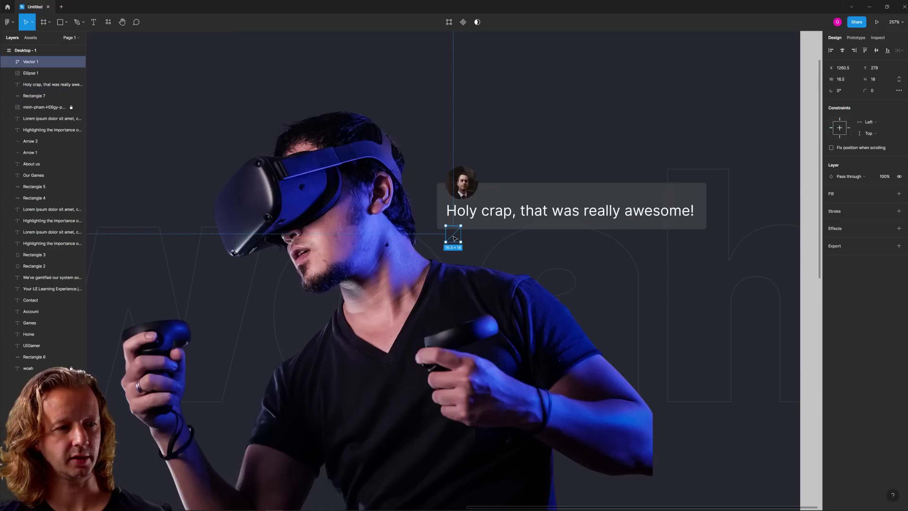
{"action": "left_click", "coordinate": [476, 233], "text": "shift"}
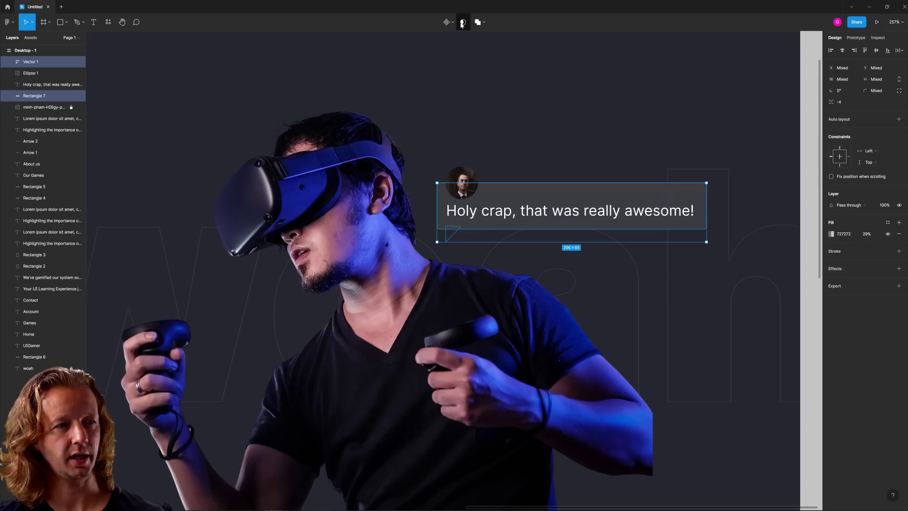
Union the triangle and box, then give the bubble an 8B8B8B fill at about 51% opacity.
{"action": "left_click", "coordinate": [476, 23]}
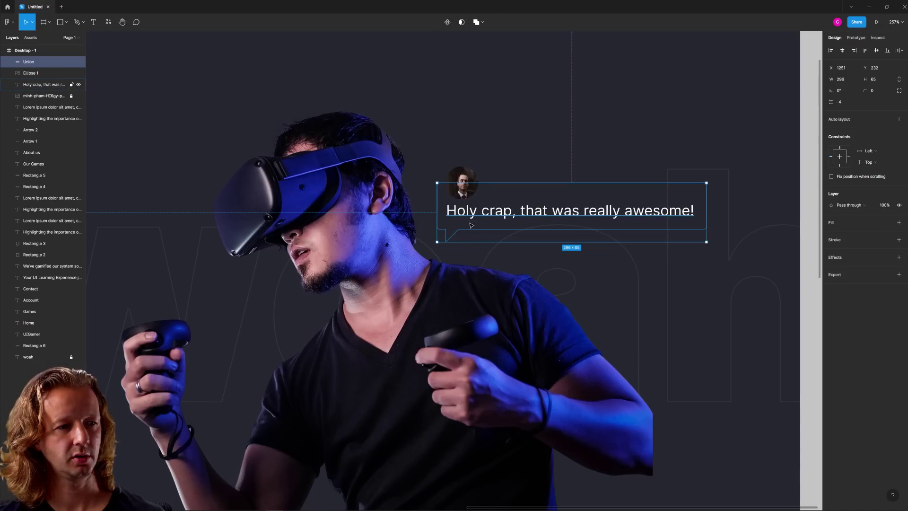
{"action": "left_click", "coordinate": [899, 223]}
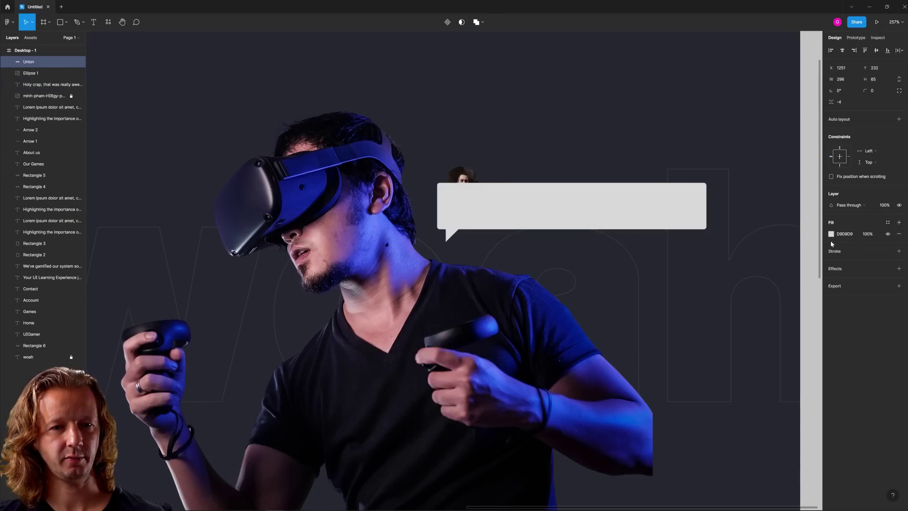
{"action": "left_click", "coordinate": [831, 234]}
{"action": "left_click", "coordinate": [789, 348]}
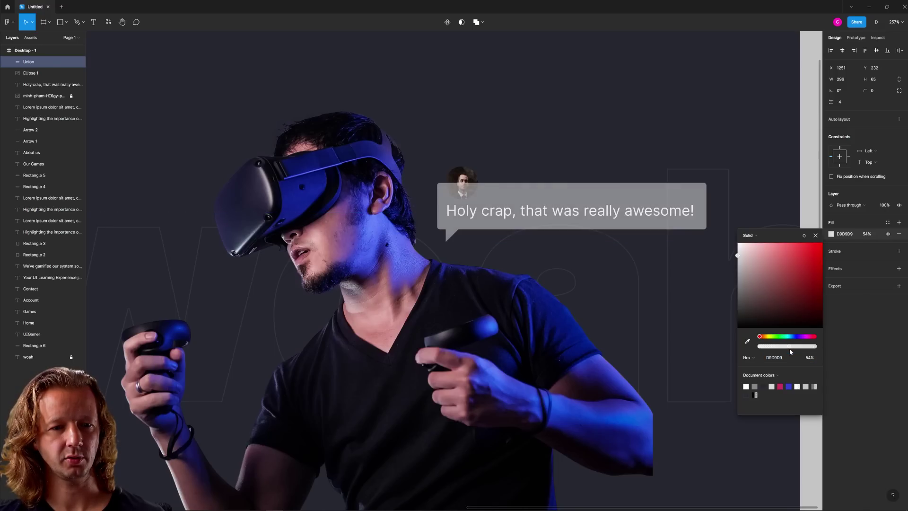
{"action": "left_click_drag", "start_coordinate": [749, 309], "coordinate": [755, 355]}
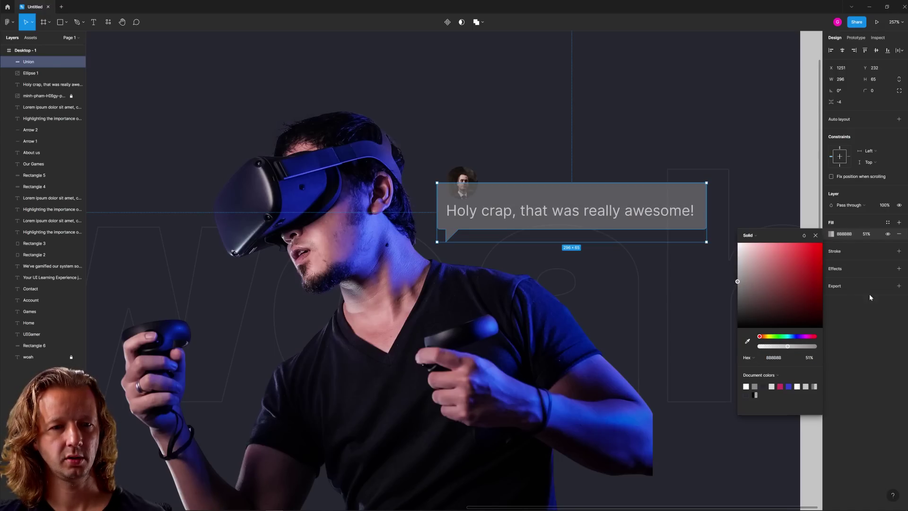
Add a Background blur effect to the merged speech bubble.
{"action": "left_click", "coordinate": [898, 268]}
{"action": "left_click", "coordinate": [832, 281]}
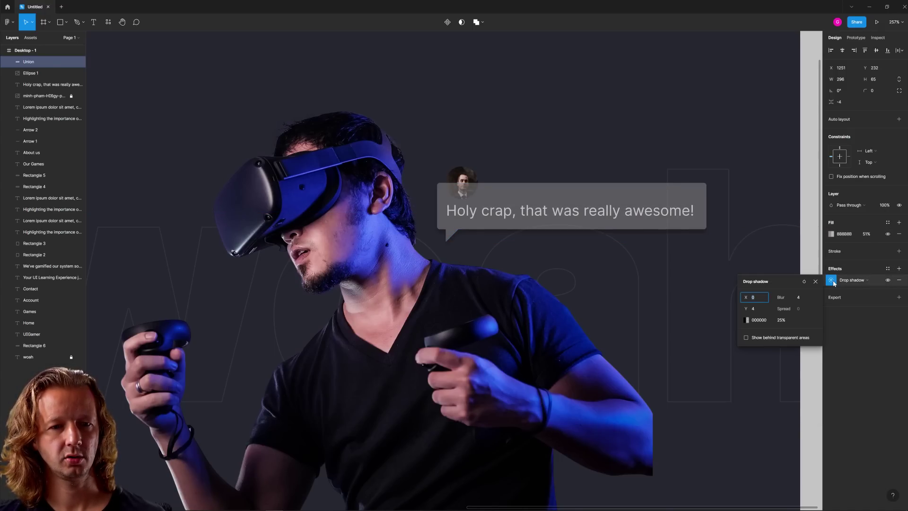
{"action": "left_click", "coordinate": [849, 280]}
{"action": "left_click", "coordinate": [848, 295]}
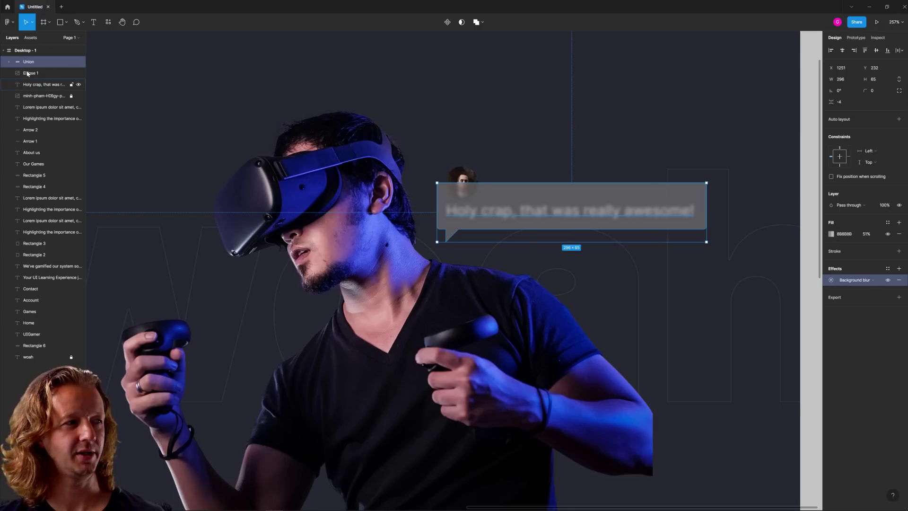
Stack the caption text and avatar layers above the Union shape.
{"action": "left_click", "coordinate": [8, 62]}
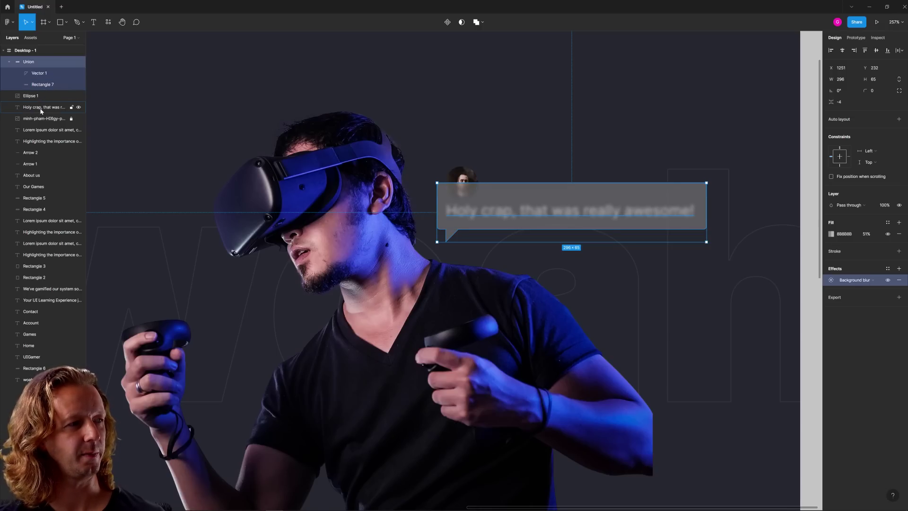
{"action": "left_click_drag", "start_coordinate": [41, 107], "coordinate": [42, 62]}
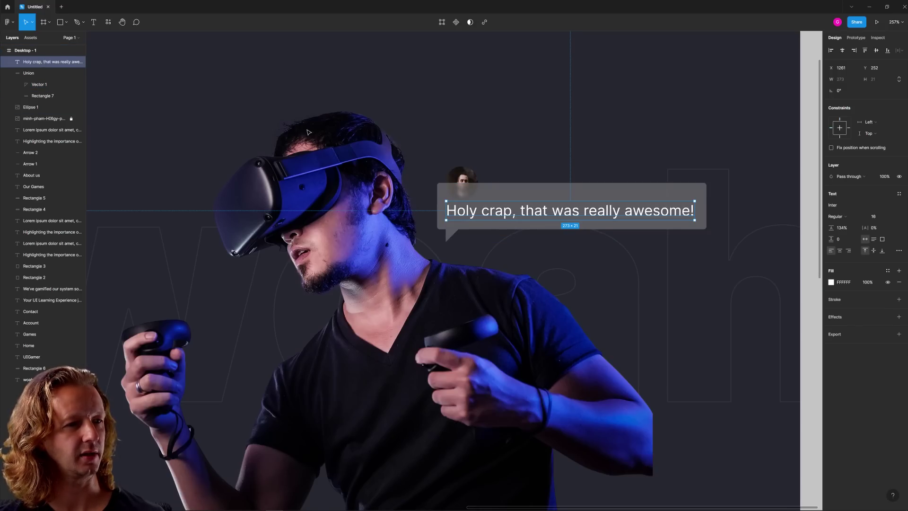
{"action": "left_click", "coordinate": [483, 195]}
{"action": "left_click", "coordinate": [467, 180]}
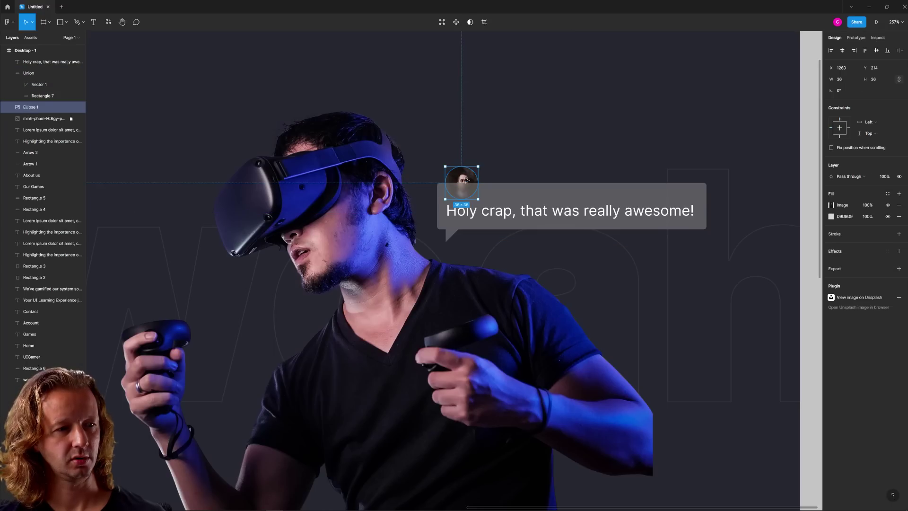
{"action": "left_click_drag", "start_coordinate": [43, 107], "coordinate": [32, 68]}
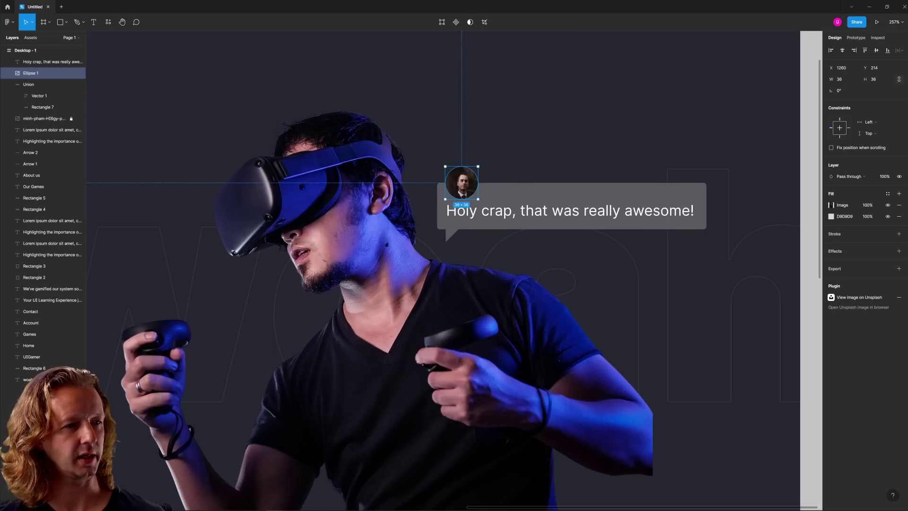
Move the avatar, bubble and comment together to the left and down.
{"action": "key", "text": "Escape"}
{"action": "left_click", "coordinate": [461, 179]}
{"action": "left_click", "coordinate": [521, 223], "text": "shift"}
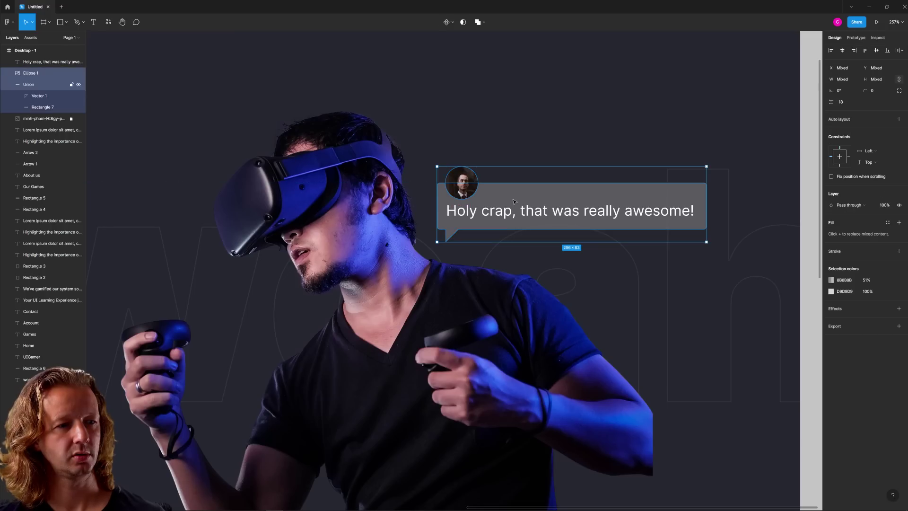
{"action": "left_click", "coordinate": [550, 212], "text": "shift"}
{"action": "left_click_drag", "start_coordinate": [549, 213], "coordinate": [495, 255]}
Lower the bubble's 888888 fill opacity to 20%.
{"action": "left_click", "coordinate": [531, 238]}
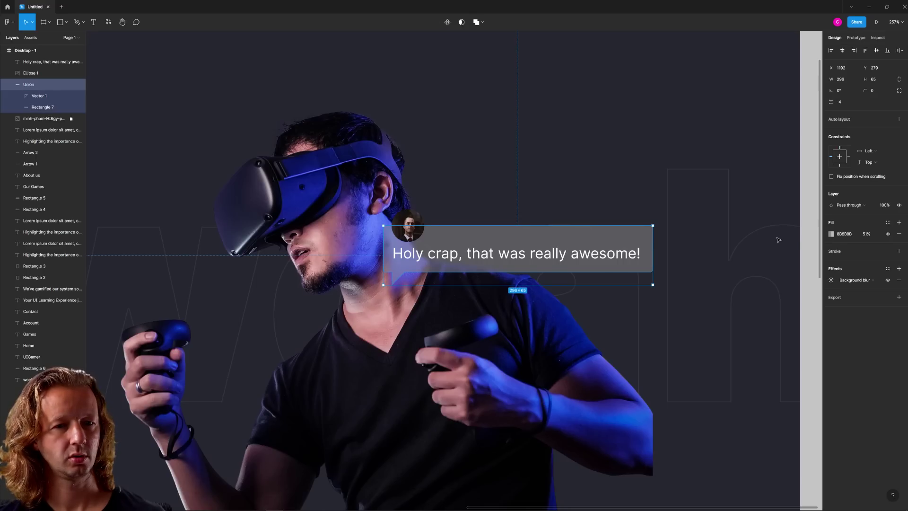
{"action": "left_click", "coordinate": [832, 234]}
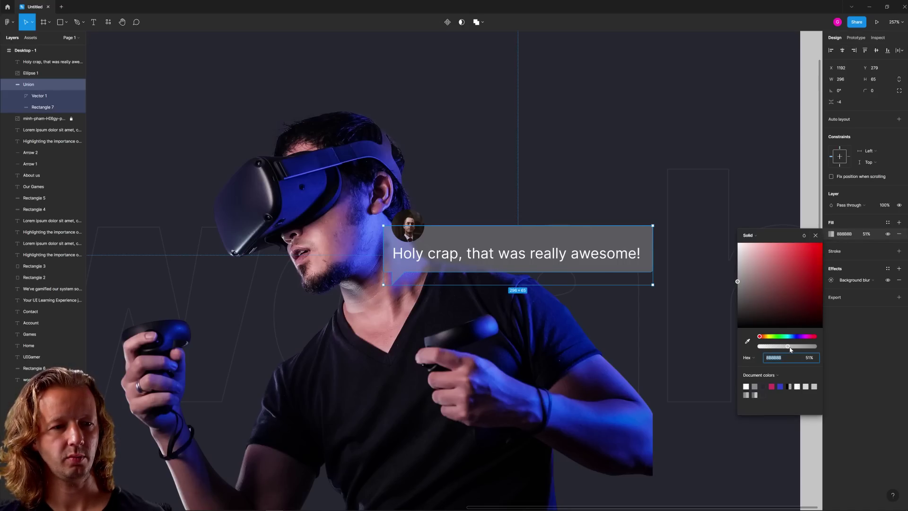
{"action": "left_click_drag", "start_coordinate": [789, 348], "coordinate": [776, 350]}
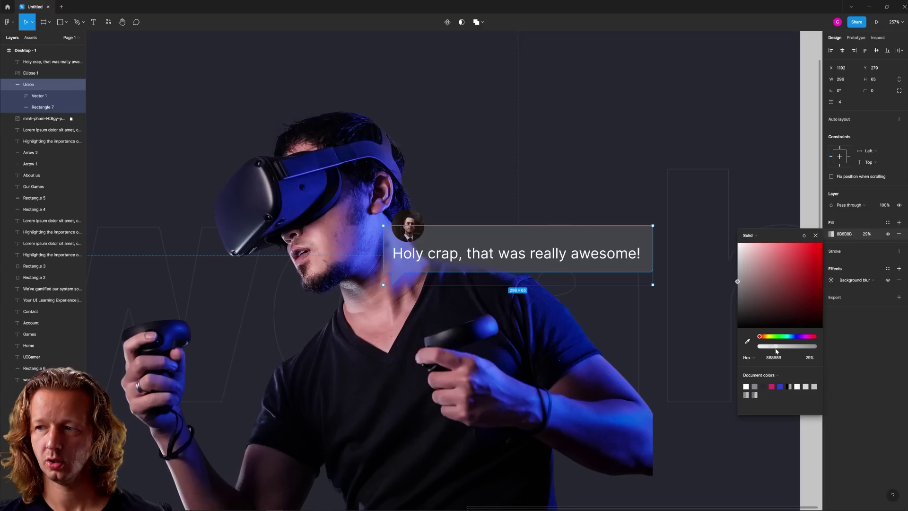
{"action": "left_click_drag", "start_coordinate": [776, 351], "coordinate": [774, 351]}
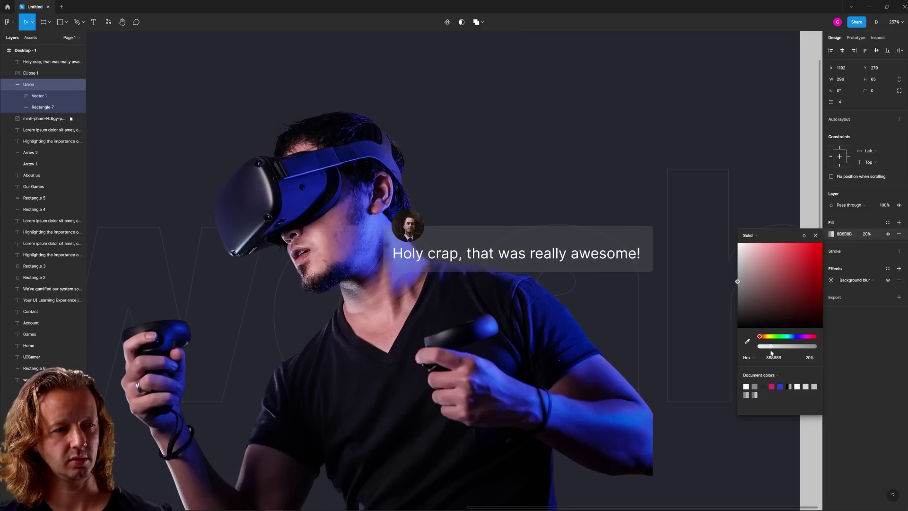
{"action": "left_click", "coordinate": [470, 197]}
Move the whole chat bubble back up and right beside the headset.
{"action": "left_click", "coordinate": [407, 225]}
{"action": "left_click", "coordinate": [474, 246], "text": "shift"}
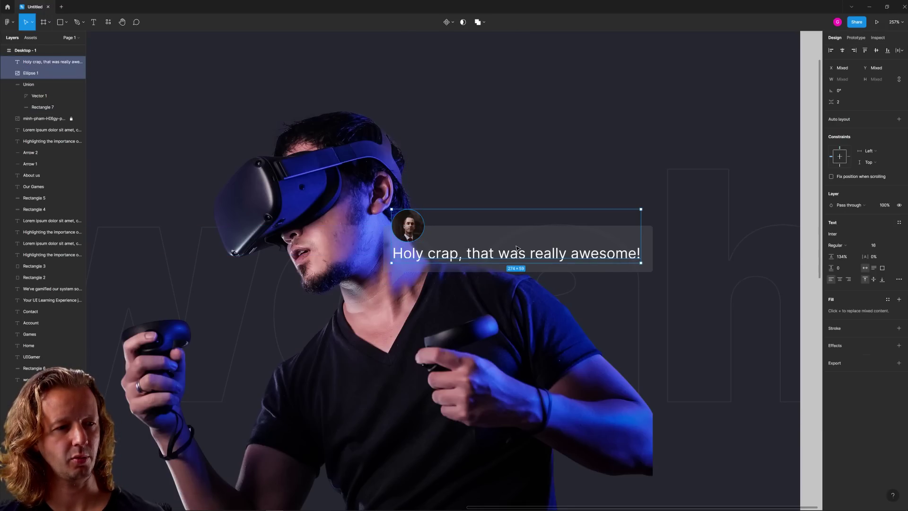
{"action": "left_click", "coordinate": [624, 266], "text": "shift"}
{"action": "left_click_drag", "start_coordinate": [537, 253], "coordinate": [551, 227]}
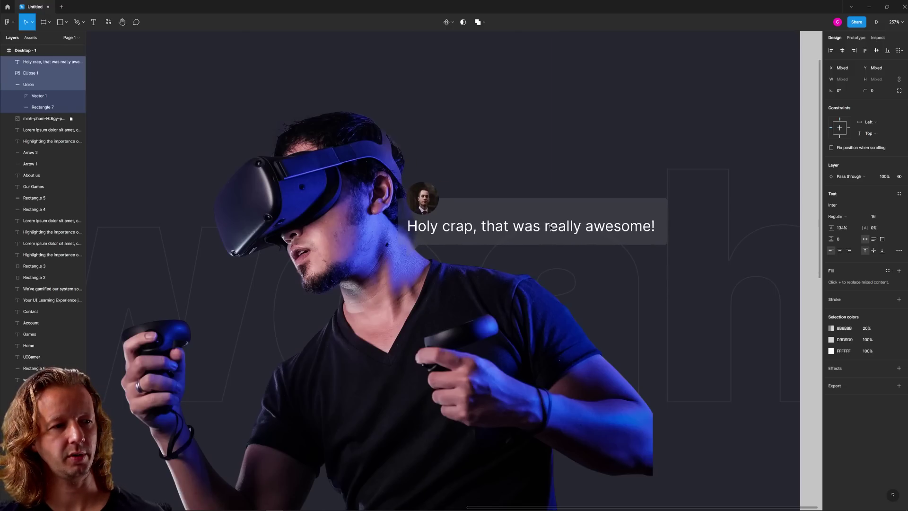
{"action": "left_click", "coordinate": [510, 131]}
Delete the original caption bubble, its text and the leftover avatar.
{"action": "scroll", "coordinate": [505, 133], "scroll_direction": "down", "scroll_amount": 5}
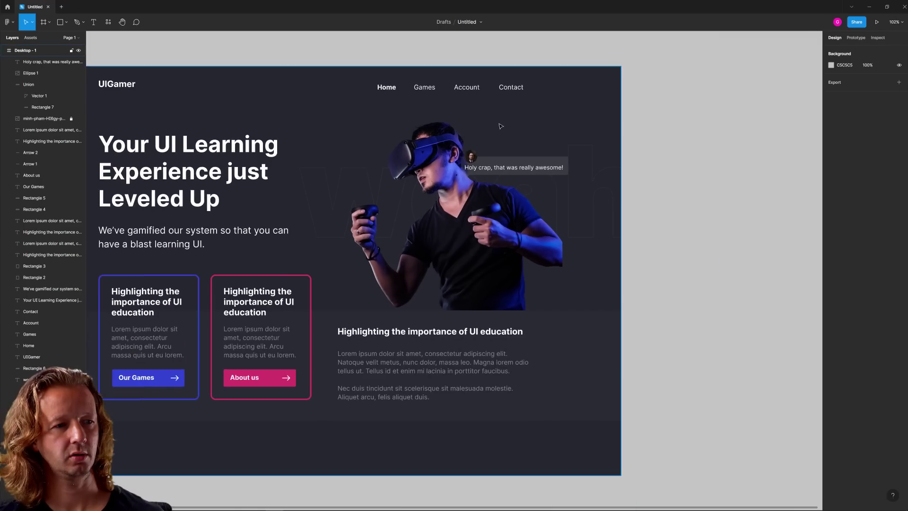
{"action": "scroll", "coordinate": [654, 132], "scroll_direction": "up", "scroll_amount": 2}
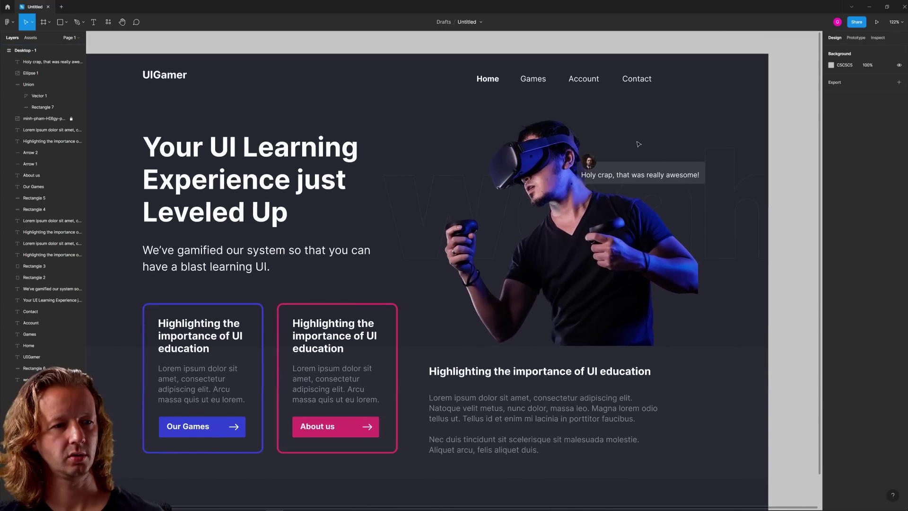
{"action": "scroll", "coordinate": [635, 175], "scroll_direction": "up", "scroll_amount": 1}
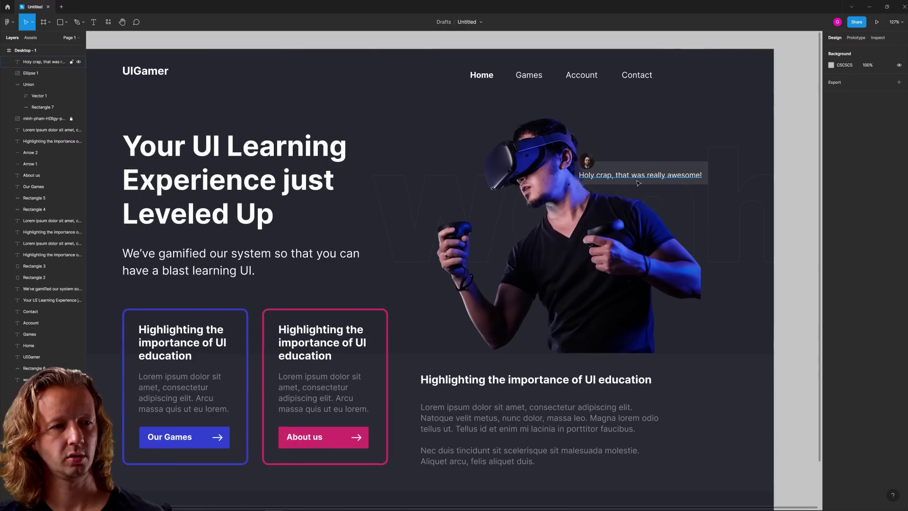
{"action": "left_click", "coordinate": [663, 179]}
{"action": "left_click", "coordinate": [665, 178]}
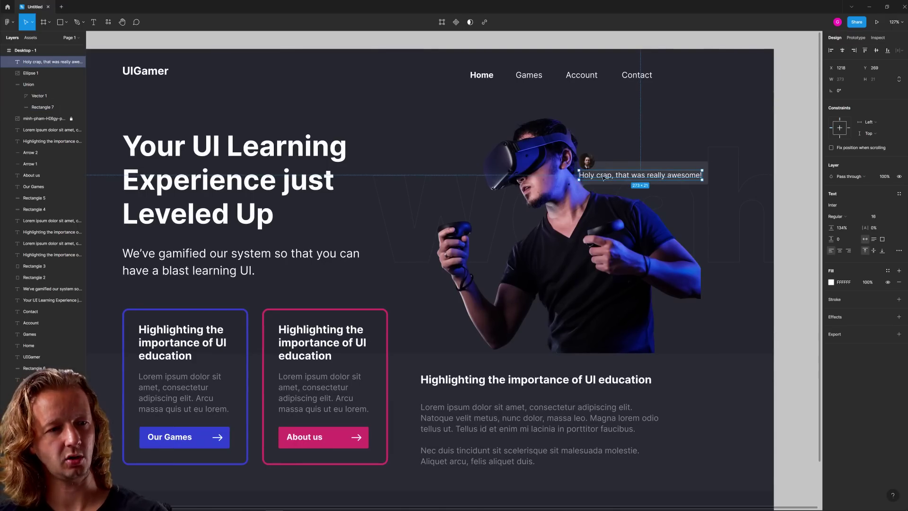
{"action": "key", "text": "Delete"}
{"action": "key", "text": "Delete"}
{"action": "left_click", "coordinate": [591, 163]}
{"action": "key", "text": "Delete"}
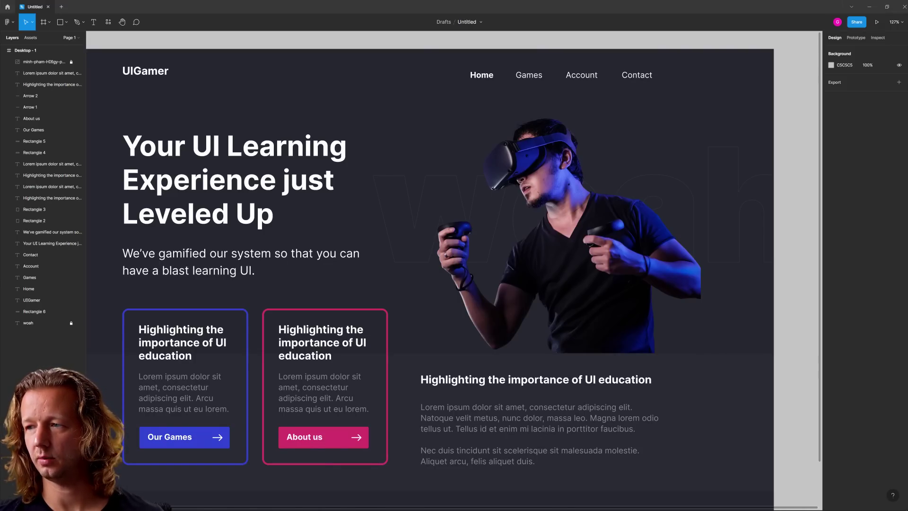
Paste the '5/5, would recommend' bubble by the headset and 'Holy crap' bubble at lower left.
{"action": "key", "text": "ctrl+v"}
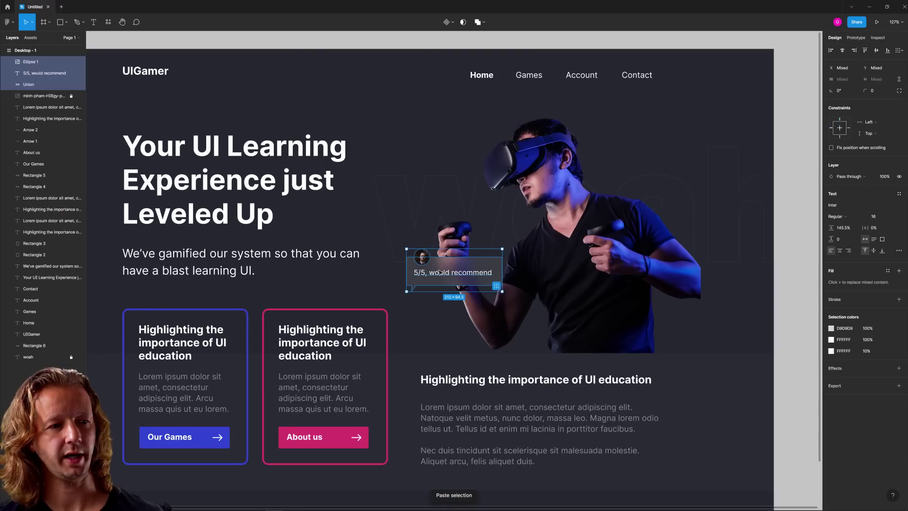
{"action": "left_click_drag", "start_coordinate": [451, 256], "coordinate": [609, 180]}
{"action": "left_click", "coordinate": [789, 266]}
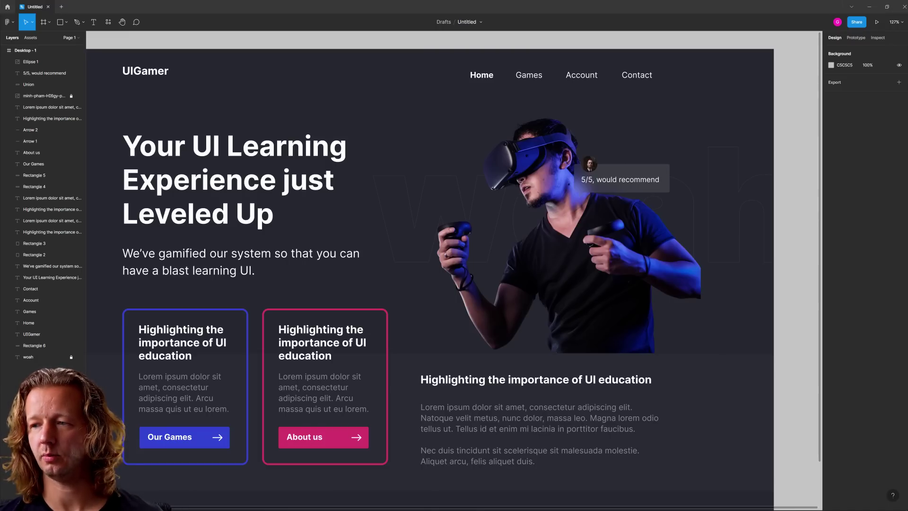
{"action": "key", "text": "ctrl+v"}
{"action": "left_click_drag", "start_coordinate": [461, 278], "coordinate": [498, 329]}
{"action": "left_click", "coordinate": [768, 313]}
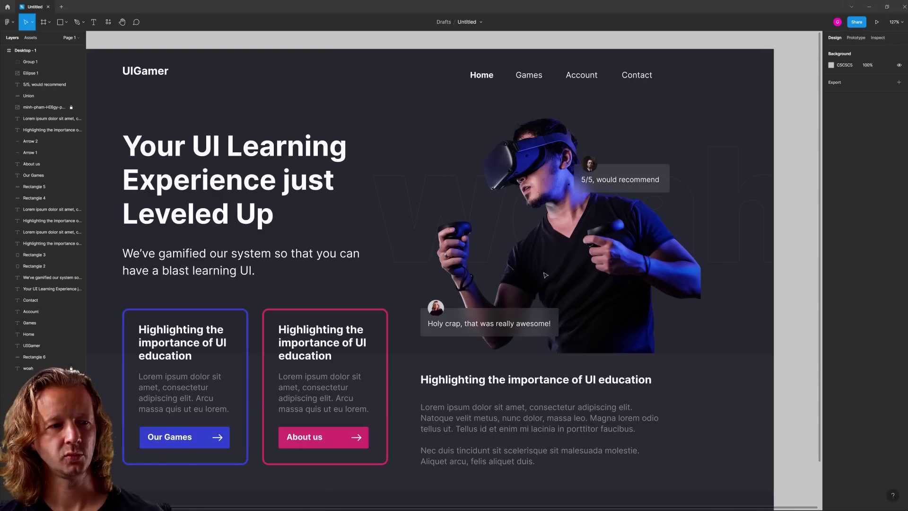
Paste the 'woahhhhh I can't' bubble near the headset, layered behind the photo.
{"action": "key", "text": "ctrl+v"}
{"action": "left_click_drag", "start_coordinate": [452, 276], "coordinate": [515, 222]}
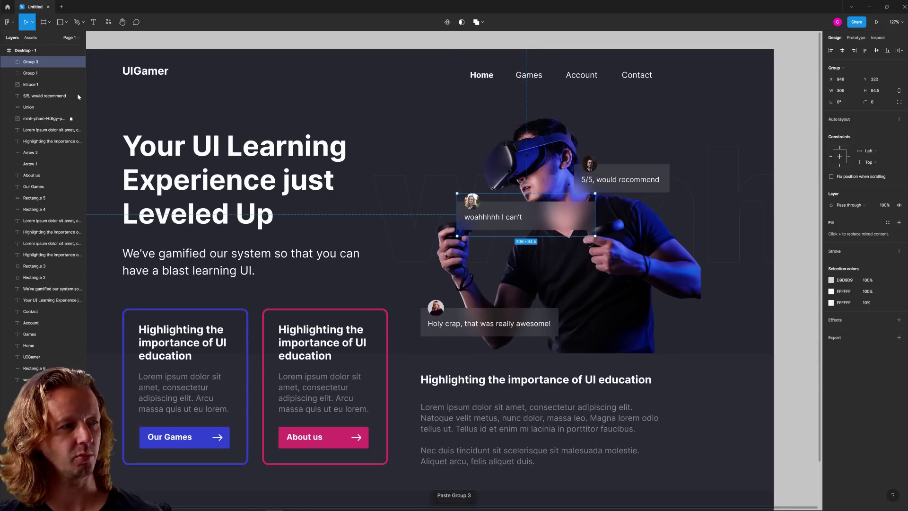
{"action": "left_click_drag", "start_coordinate": [31, 62], "coordinate": [46, 197]}
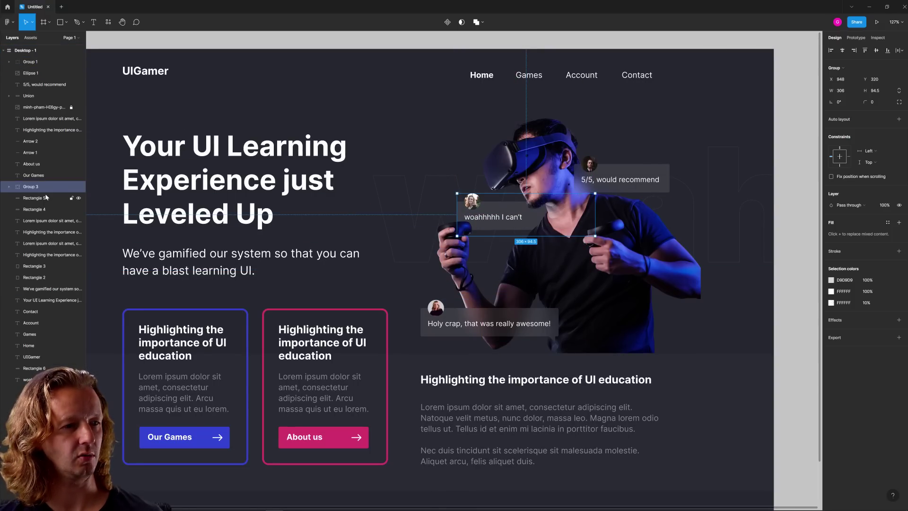
{"action": "left_click_drag", "start_coordinate": [506, 224], "coordinate": [531, 231]}
{"action": "left_click", "coordinate": [753, 271]}
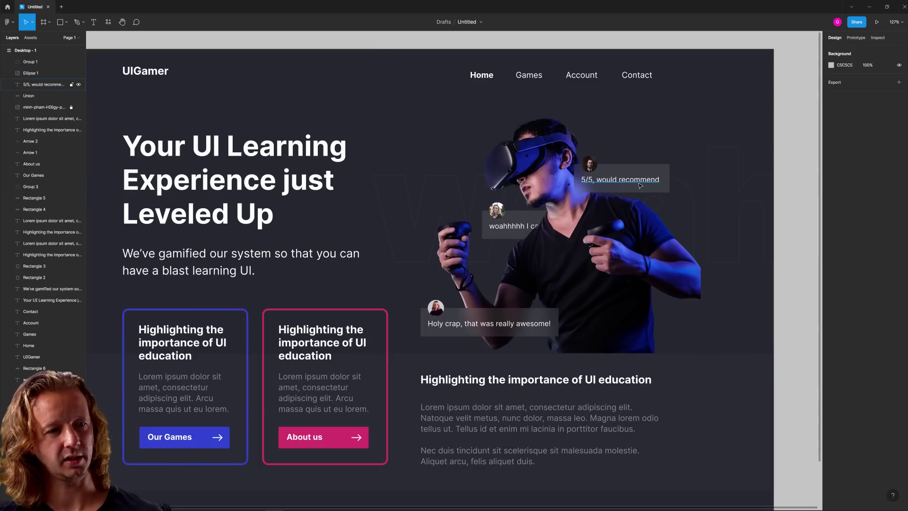
Delete the three chat callouts, then undo to restore them over the gamer photo.
{"action": "scroll", "coordinate": [472, 215], "scroll_direction": "down", "scroll_amount": 5}
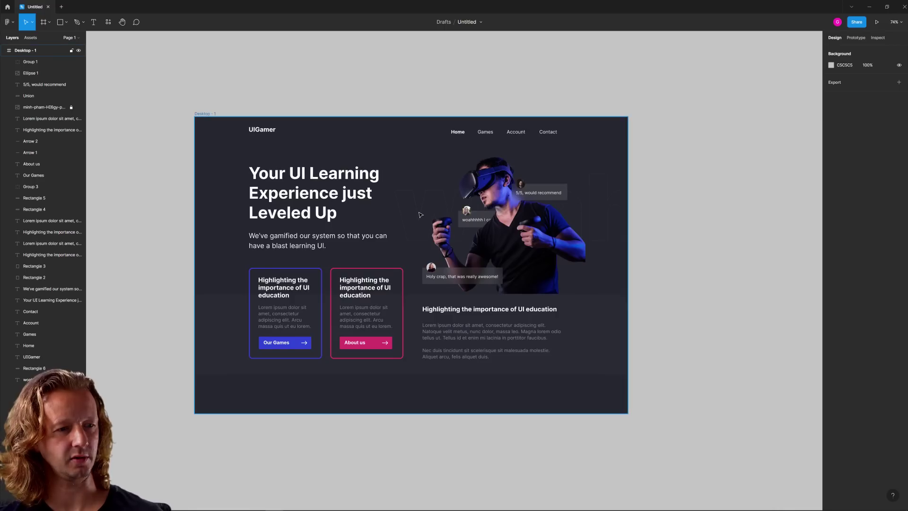
{"action": "scroll", "coordinate": [371, 220], "scroll_direction": "up", "scroll_amount": 2}
{"action": "scroll", "coordinate": [371, 220], "scroll_direction": "up", "scroll_amount": 2}
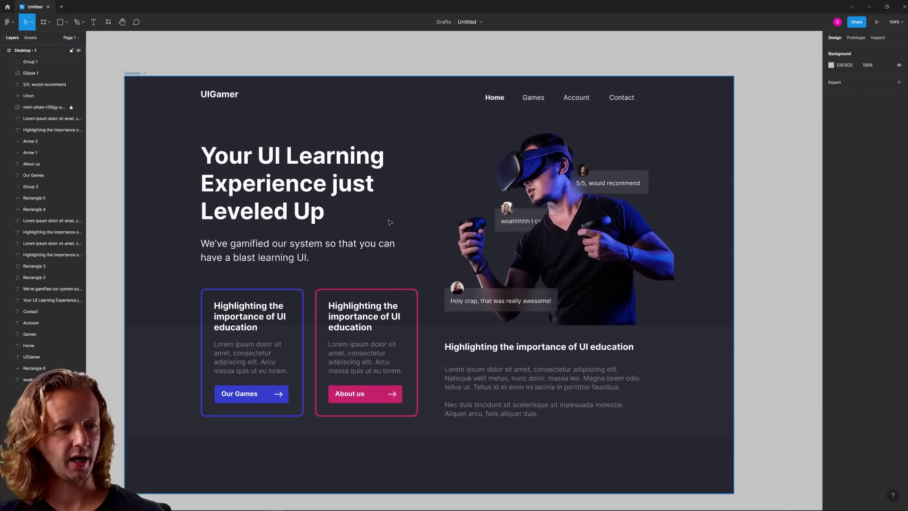
{"action": "scroll", "coordinate": [387, 221], "scroll_direction": "up", "scroll_amount": 2}
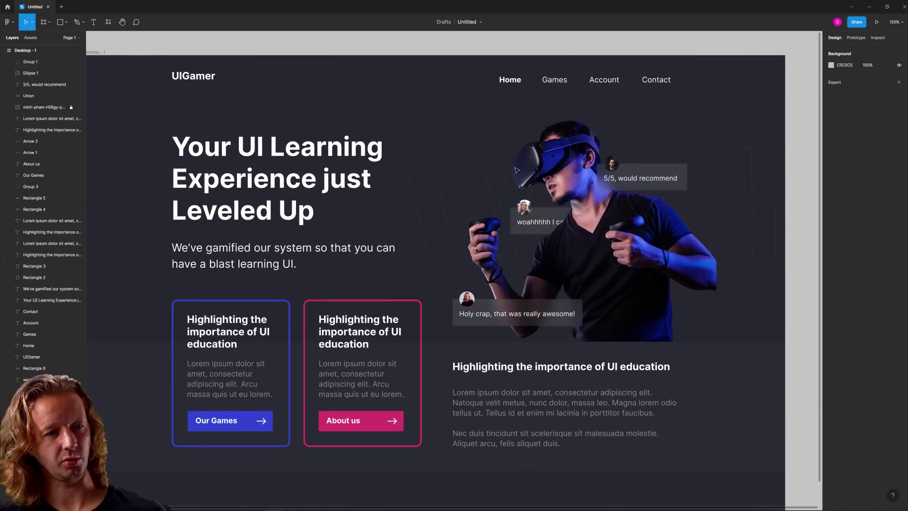
{"action": "scroll", "coordinate": [452, 138], "scroll_direction": "left", "scroll_amount": 2}
{"action": "scroll", "coordinate": [463, 134], "scroll_direction": "right", "scroll_amount": 2}
{"action": "scroll", "coordinate": [449, 125], "scroll_direction": "down", "scroll_amount": 1}
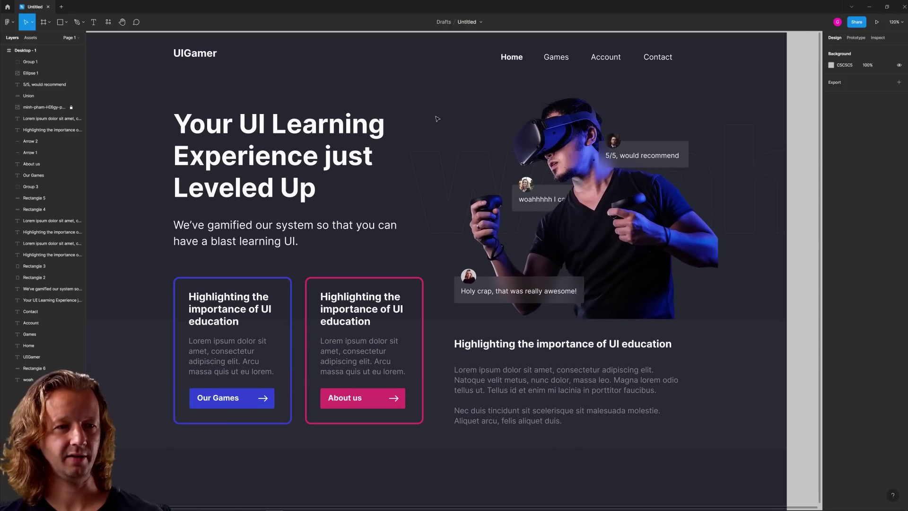
{"action": "left_click", "coordinate": [643, 156]}
{"action": "left_click", "coordinate": [543, 199], "text": "shift"}
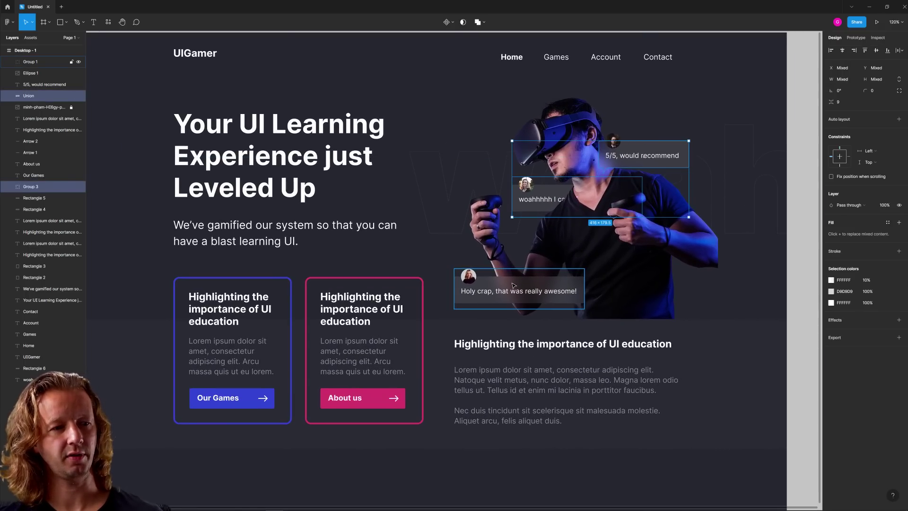
{"action": "left_click", "coordinate": [514, 285], "text": "shift"}
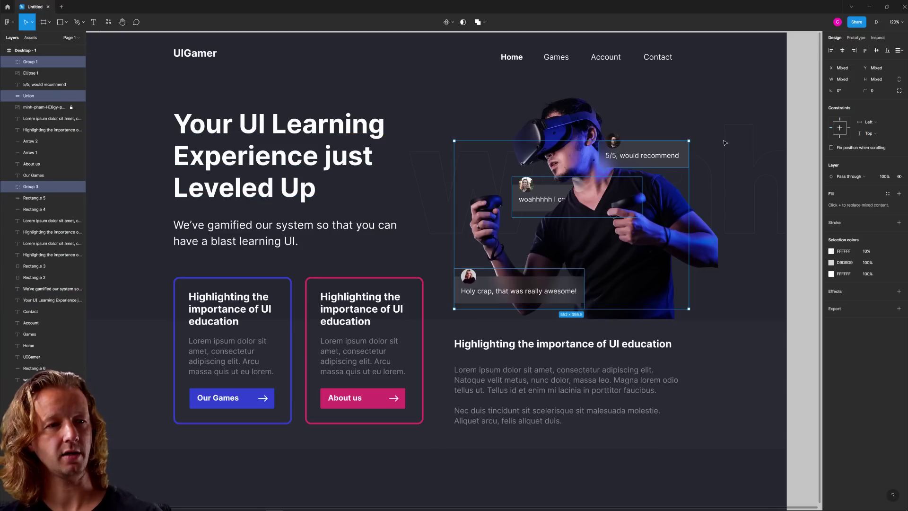
{"action": "key", "text": "Delete"}
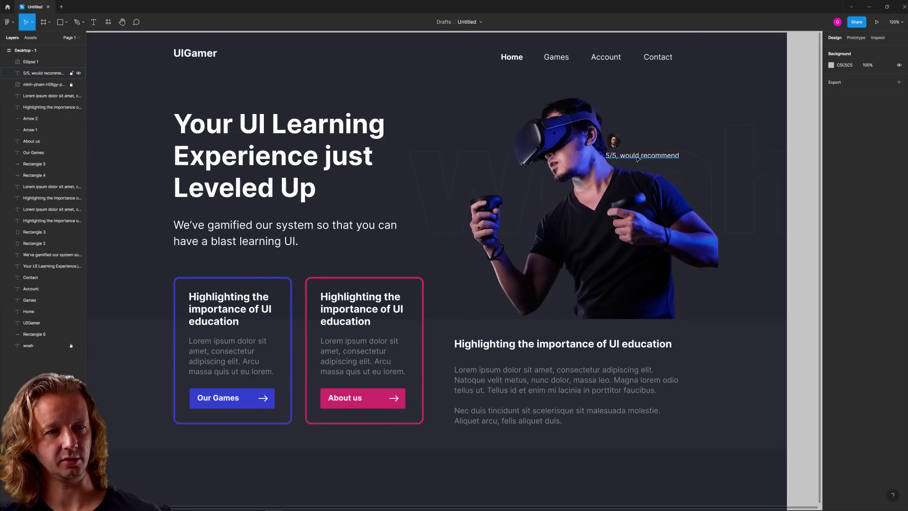
{"action": "key", "text": "ctrl+z"}
{"action": "left_click", "coordinate": [105, 114]}
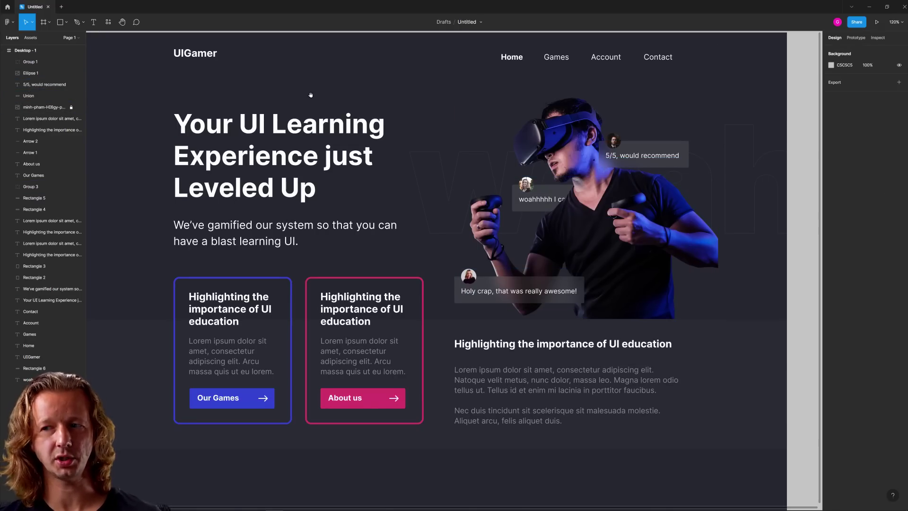
Delete the words 'UI Learning' from the headline text.
{"action": "left_click_drag", "start_coordinate": [310, 93], "coordinate": [367, 107]}
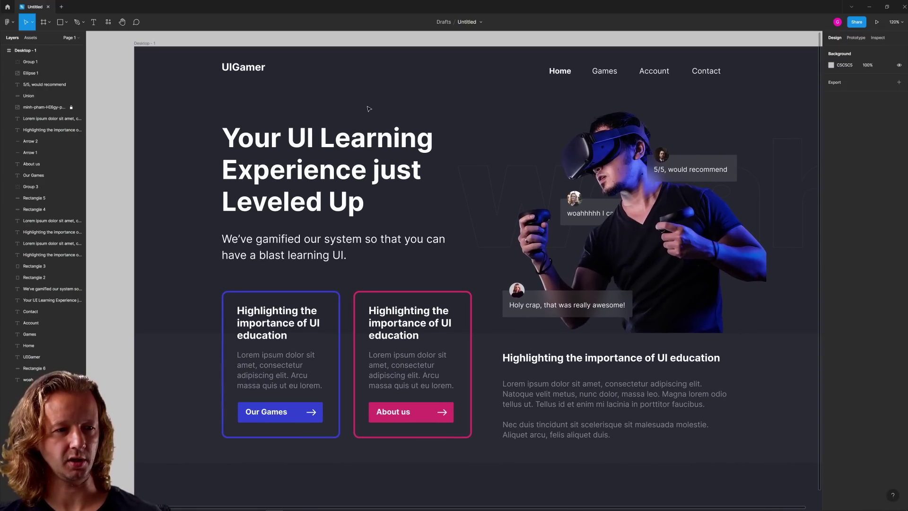
{"action": "double_click", "coordinate": [330, 143]}
{"action": "left_click", "coordinate": [291, 140]}
{"action": "left_click_drag", "start_coordinate": [291, 140], "coordinate": [433, 140]}
{"action": "key", "text": "BackSpace"}
{"action": "key", "text": "Escape"}
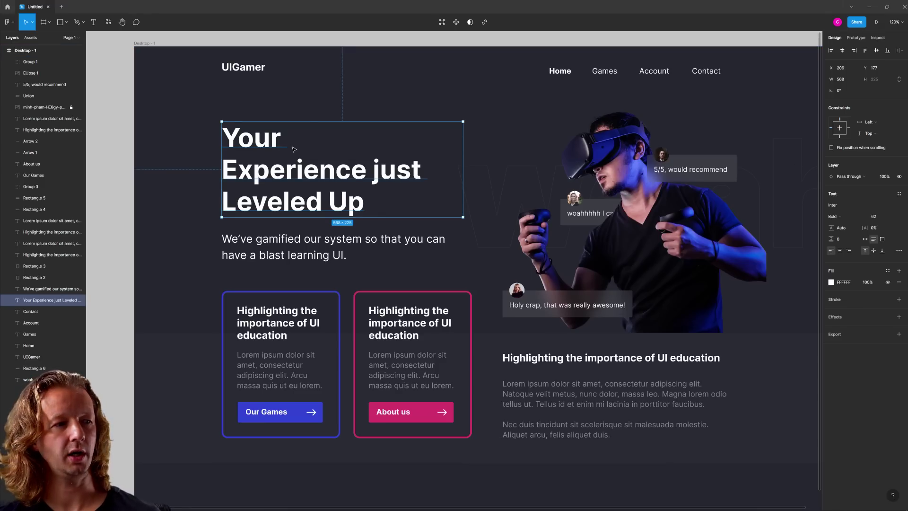
{"action": "left_click", "coordinate": [316, 115]}
Paste the tilted blue 'UI Learning' highlight right after 'Your'.
{"action": "key", "text": "ctrl+v"}
{"action": "left_click_drag", "start_coordinate": [466, 275], "coordinate": [376, 141]}
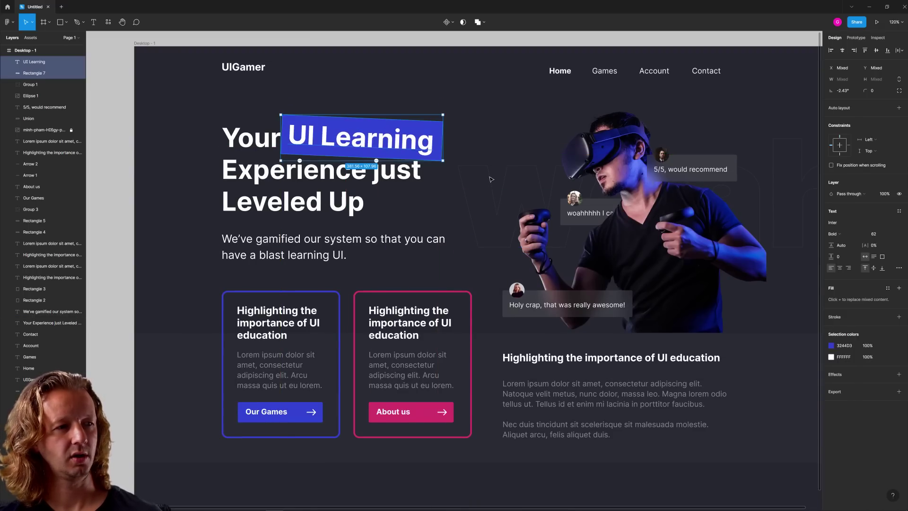
{"action": "left_click", "coordinate": [411, 99]}
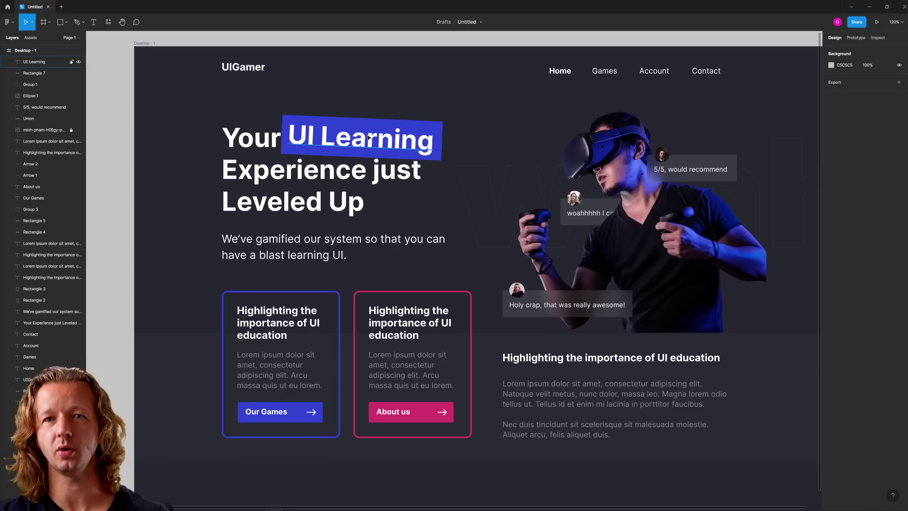
Paste the copied Bezier curve with its ellipse nodes over the subtext and About us card.
{"action": "left_click", "coordinate": [300, 136]}
{"action": "double_click", "coordinate": [311, 136]}
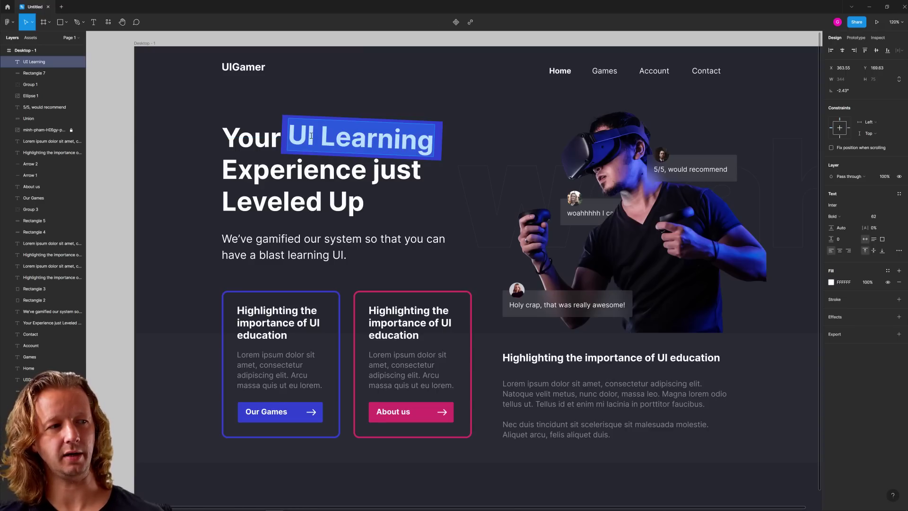
{"action": "key", "text": "Escape"}
{"action": "key", "text": "Escape"}
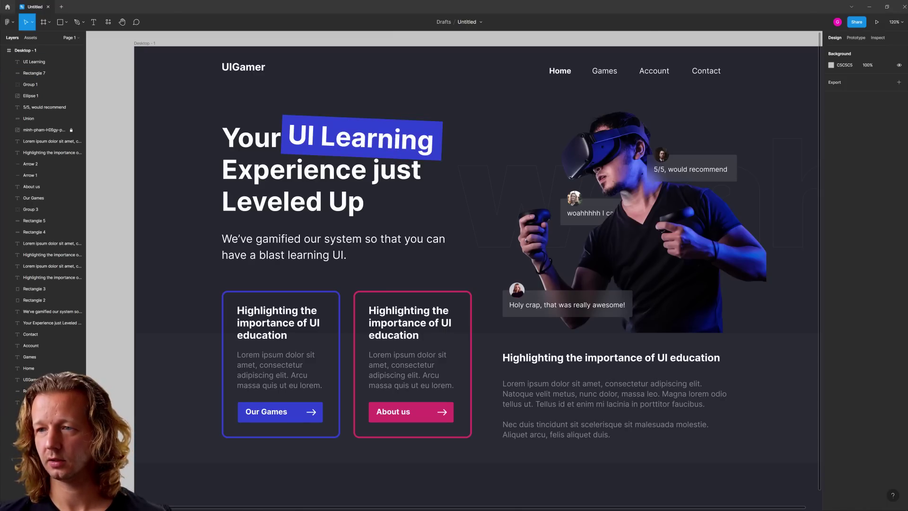
{"action": "key", "text": "ctrl+v"}
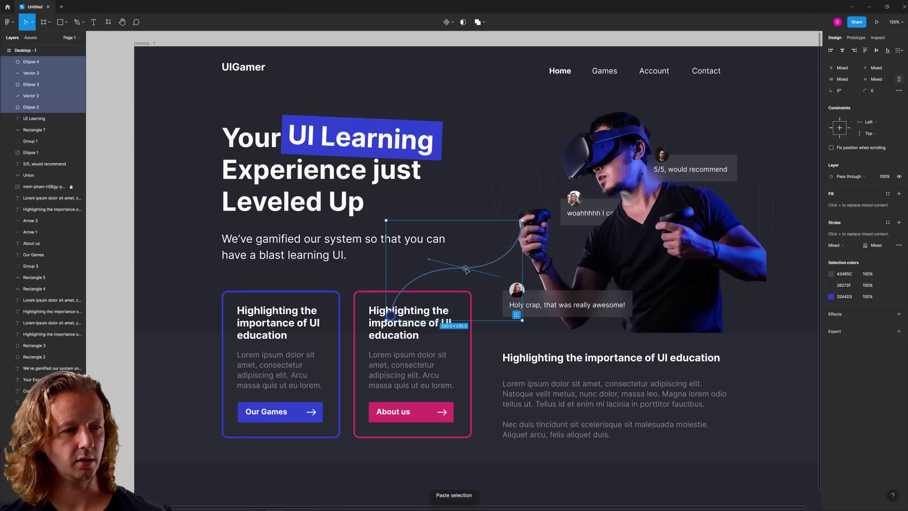
Move the pasted curve wireframe up beside the UIGamer logo so it drops onto the highlight.
{"action": "left_click_drag", "start_coordinate": [466, 270], "coordinate": [437, 72]}
{"action": "left_click", "coordinate": [429, 86]}
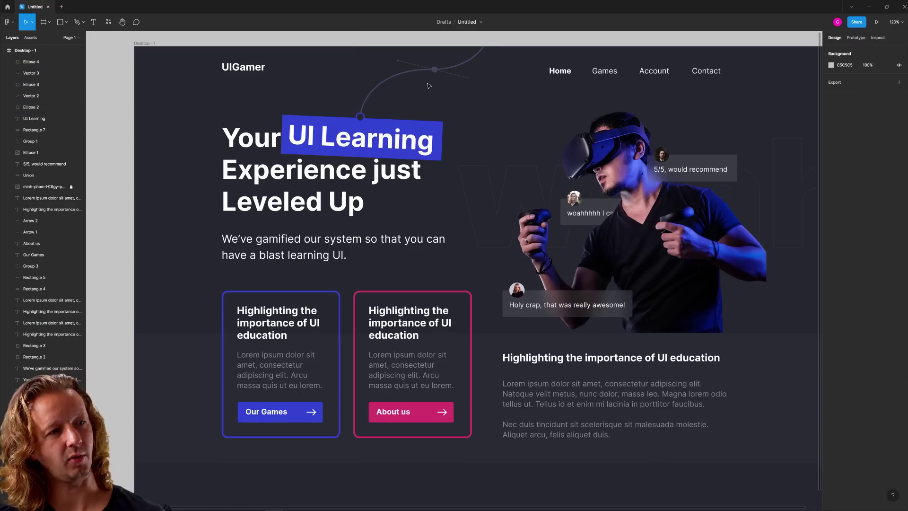
{"action": "scroll", "coordinate": [429, 85], "scroll_direction": "up", "scroll_amount": 8}
{"action": "scroll", "coordinate": [484, 78], "scroll_direction": "down", "scroll_amount": 4}
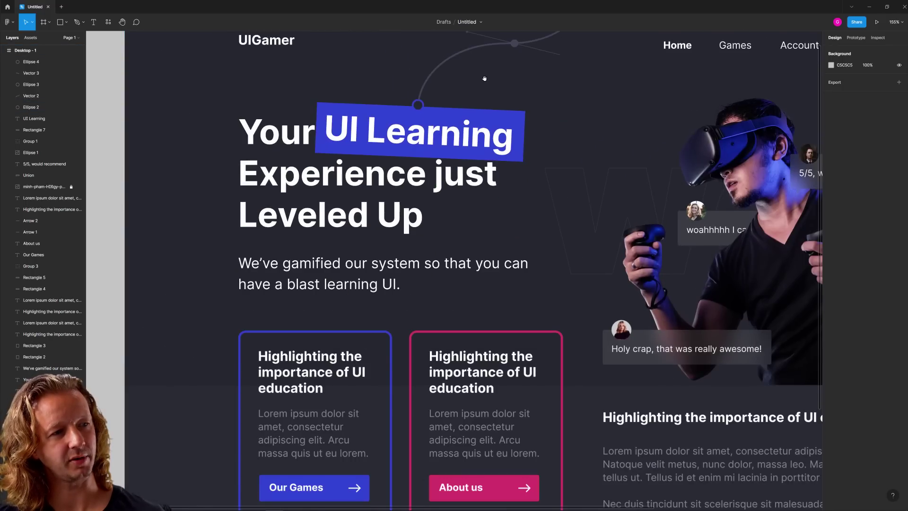
{"action": "left_click_drag", "start_coordinate": [484, 78], "coordinate": [455, 157]}
{"action": "scroll", "coordinate": [482, 122], "scroll_direction": "up", "scroll_amount": 5}
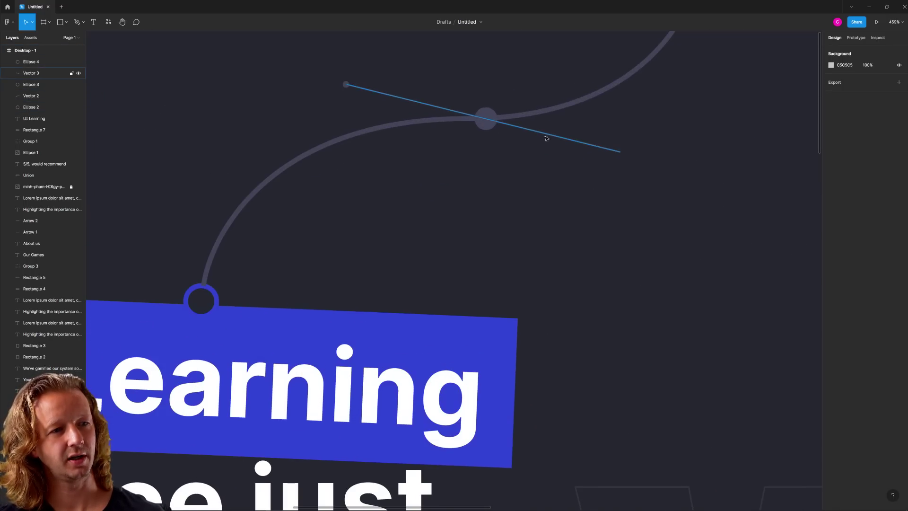
Copy the handle line's small end dot to its other end so both ends carry node dots.
{"action": "left_click", "coordinate": [345, 85]}
{"action": "left_click_drag", "start_coordinate": [345, 85], "coordinate": [622, 156], "text": "alt"}
{"action": "key", "text": "ctrl+d"}
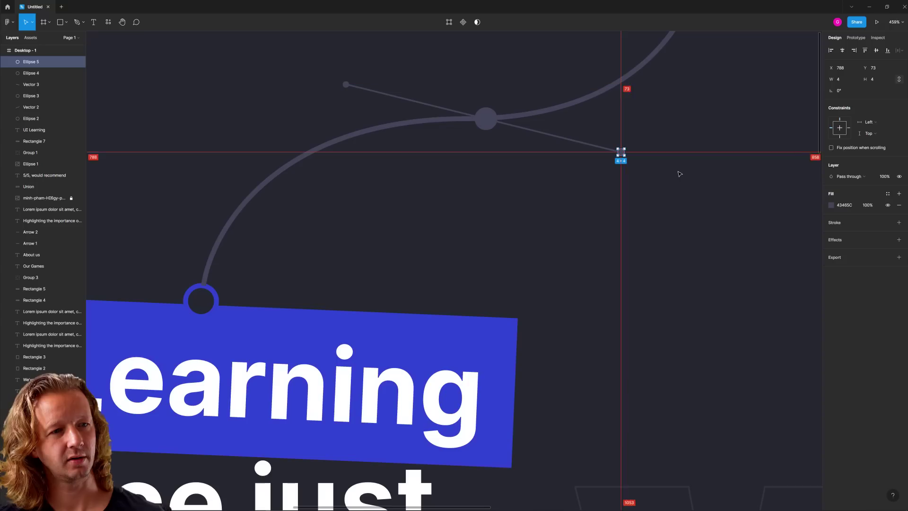
{"action": "left_click", "coordinate": [598, 219]}
{"action": "scroll", "coordinate": [593, 224], "scroll_direction": "down", "scroll_amount": 5}
{"action": "scroll", "coordinate": [590, 230], "scroll_direction": "down", "scroll_amount": 4}
{"action": "scroll", "coordinate": [565, 166], "scroll_direction": "up", "scroll_amount": 3}
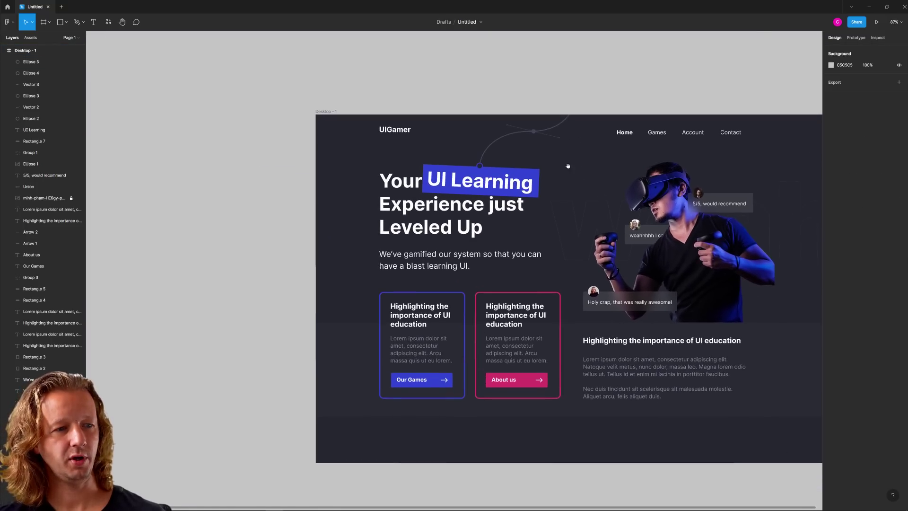
{"action": "scroll", "coordinate": [586, 177], "scroll_direction": "down", "scroll_amount": 3}
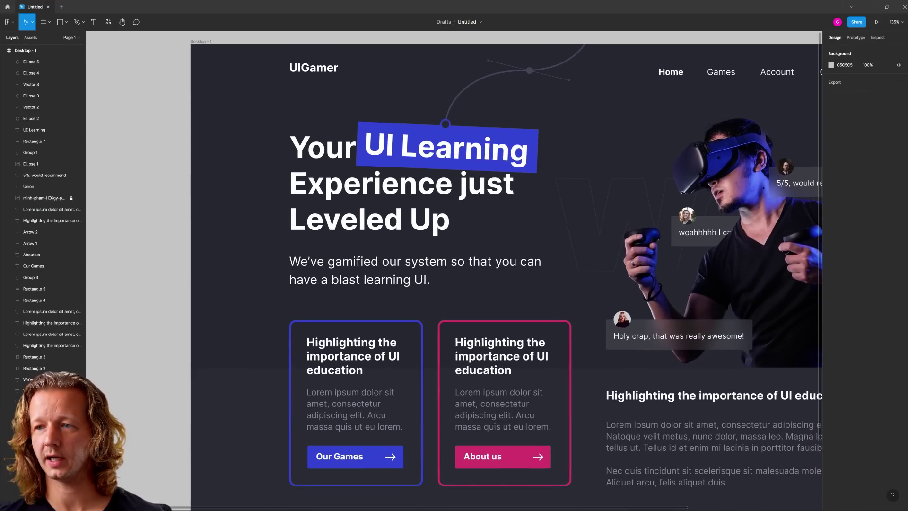
{"action": "left_click", "coordinate": [400, 169]}
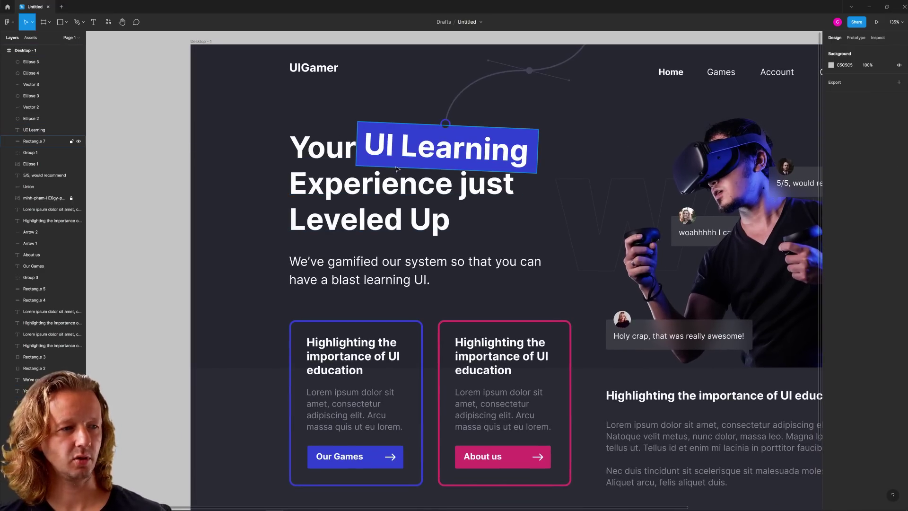
Paste a second curve with its dot under UI Learning, group them, and send the group behind the headline.
{"action": "key", "text": "ctrl+v"}
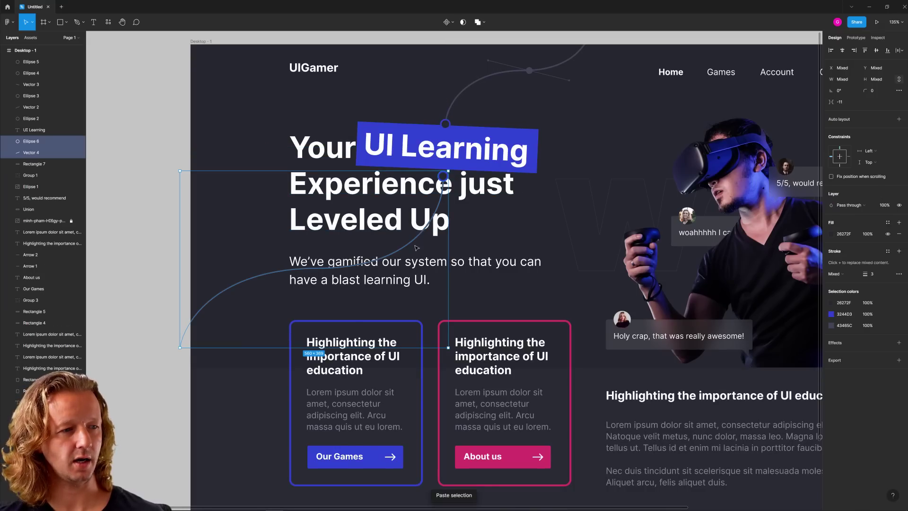
{"action": "left_click_drag", "start_coordinate": [443, 181], "coordinate": [442, 174]}
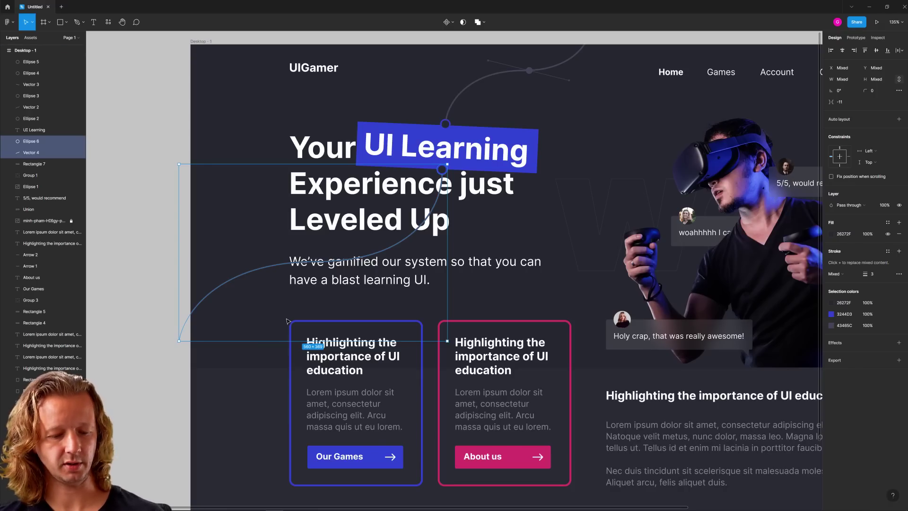
{"action": "key", "text": "ctrl+g"}
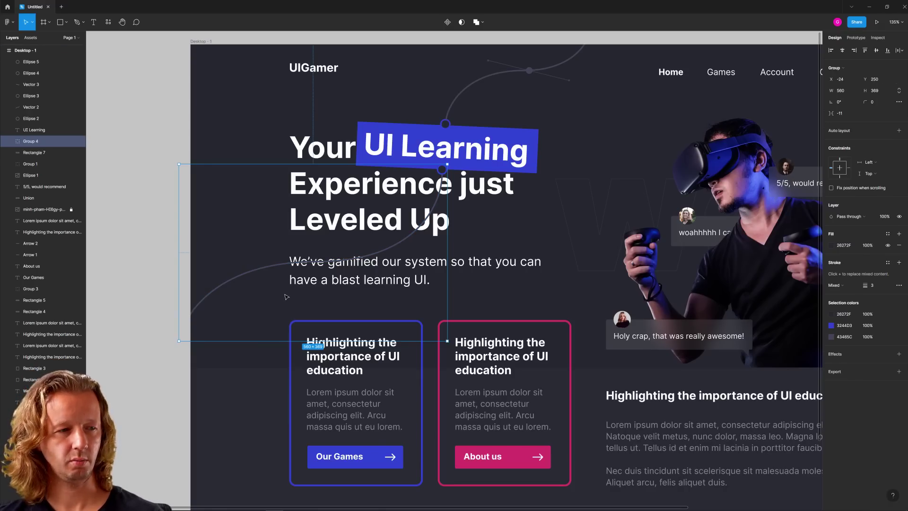
{"action": "key", "text": "ctrl+shift+["}
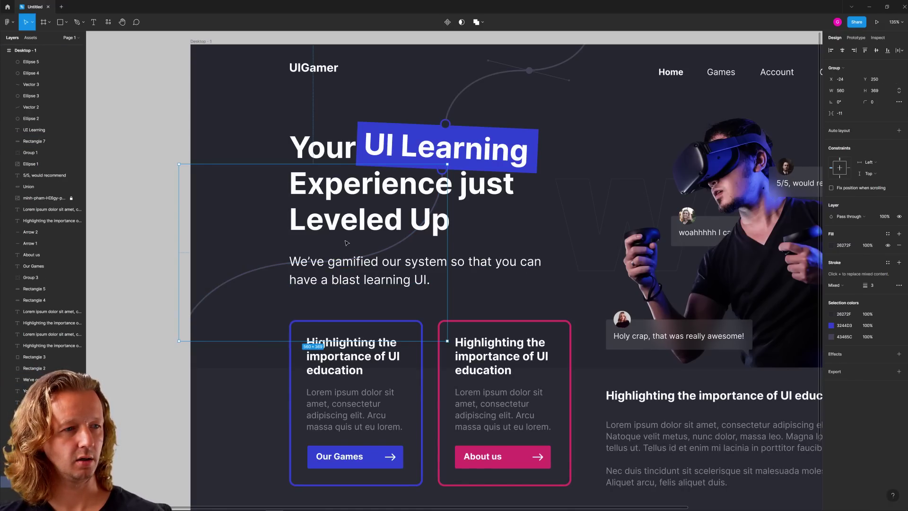
{"action": "left_click", "coordinate": [229, 200]}
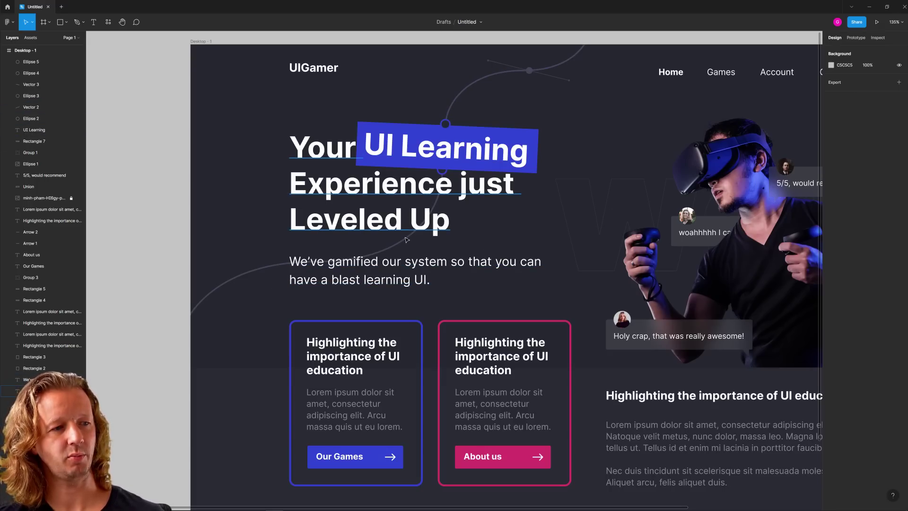
{"action": "left_click", "coordinate": [298, 229]}
{"action": "left_click", "coordinate": [245, 270]}
{"action": "scroll", "coordinate": [324, 247], "scroll_direction": "up", "scroll_amount": 5}
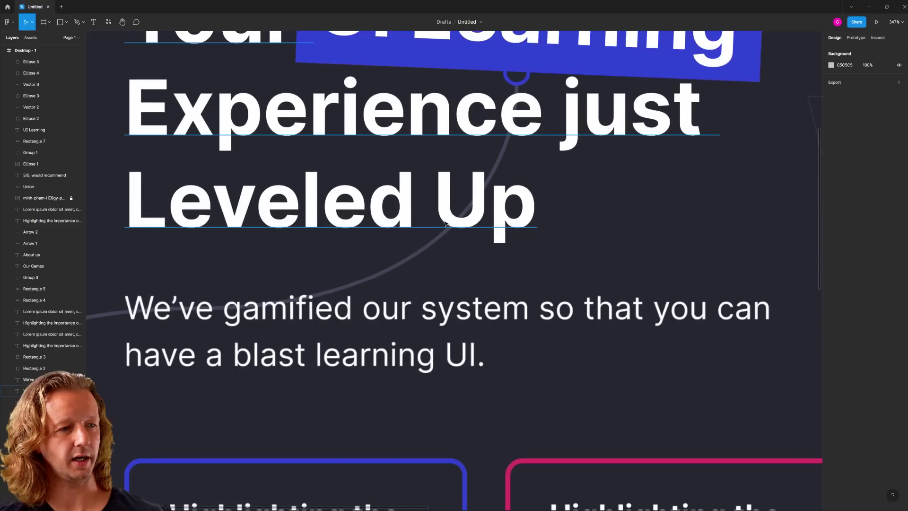
{"action": "scroll", "coordinate": [518, 216], "scroll_direction": "down", "scroll_amount": 8}
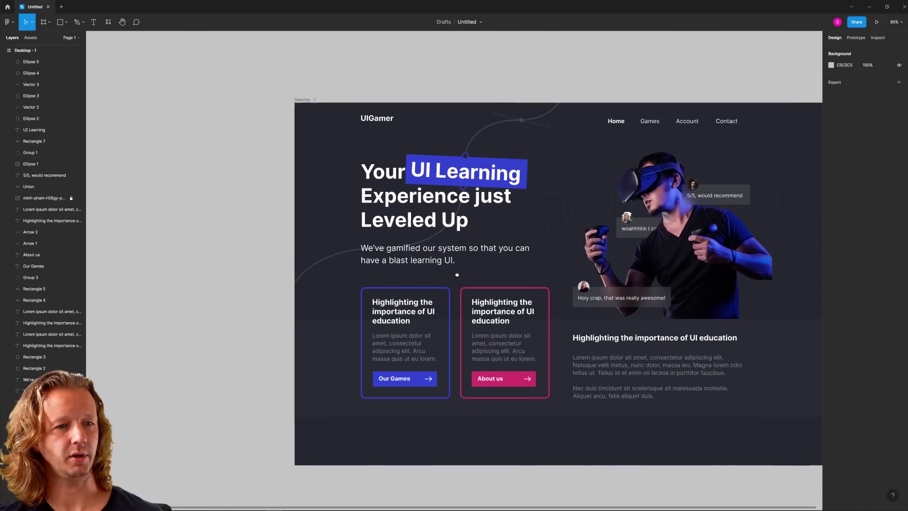
{"action": "scroll", "coordinate": [450, 244], "scroll_direction": "left", "scroll_amount": 2}
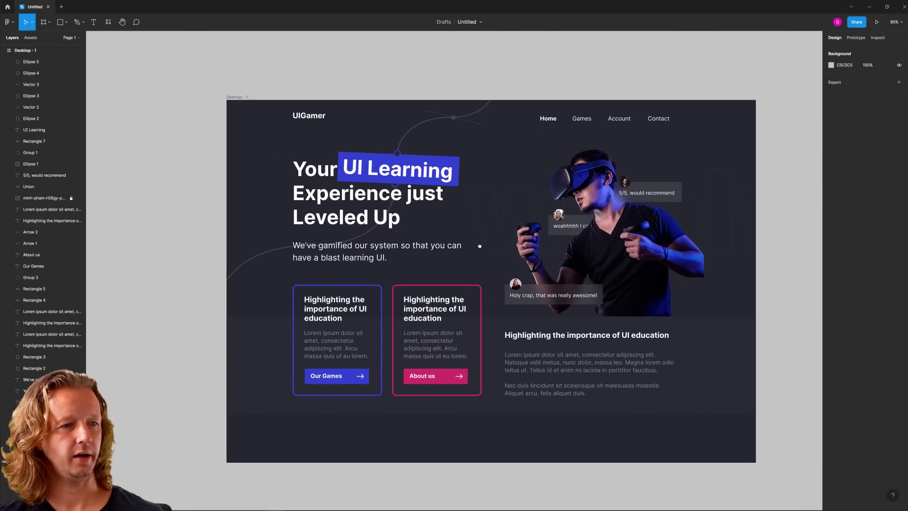
{"action": "scroll", "coordinate": [496, 237], "scroll_direction": "up", "scroll_amount": 10}
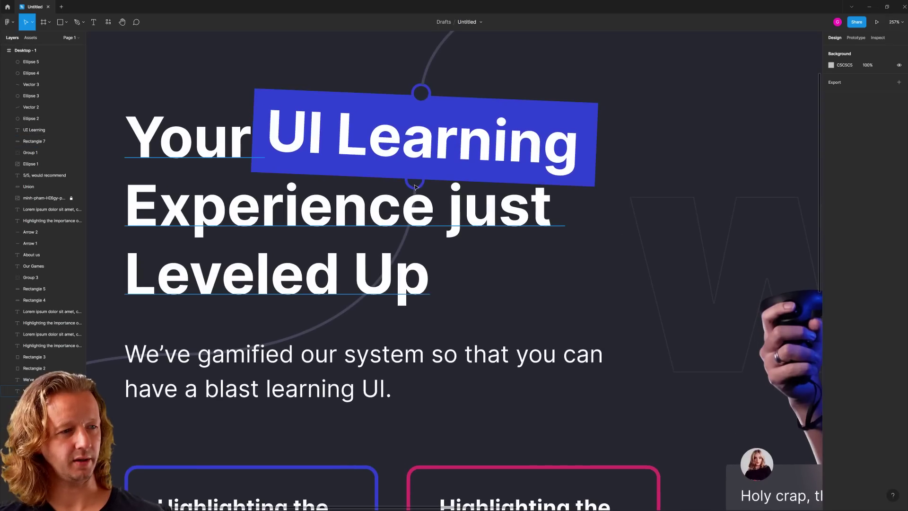
{"action": "left_click", "coordinate": [415, 187]}
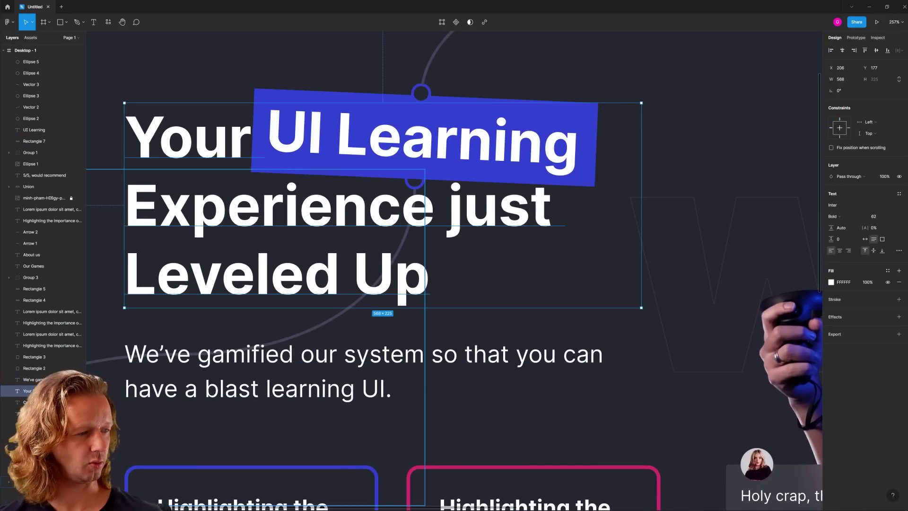
Ungroup Group 4 and move the Ellipse 6 dot layer above the UI Learning highlight.
{"action": "left_click", "coordinate": [28, 481]}
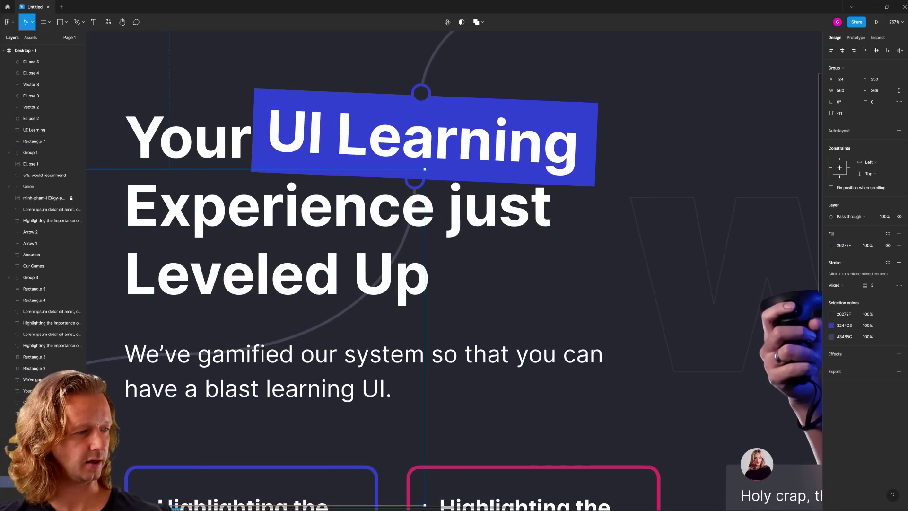
{"action": "right_click", "coordinate": [36, 482]}
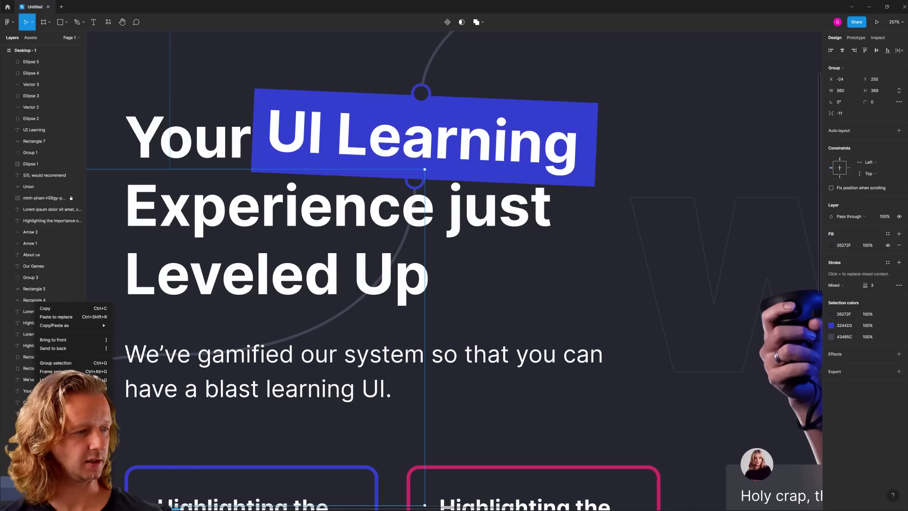
{"action": "left_click", "coordinate": [52, 380]}
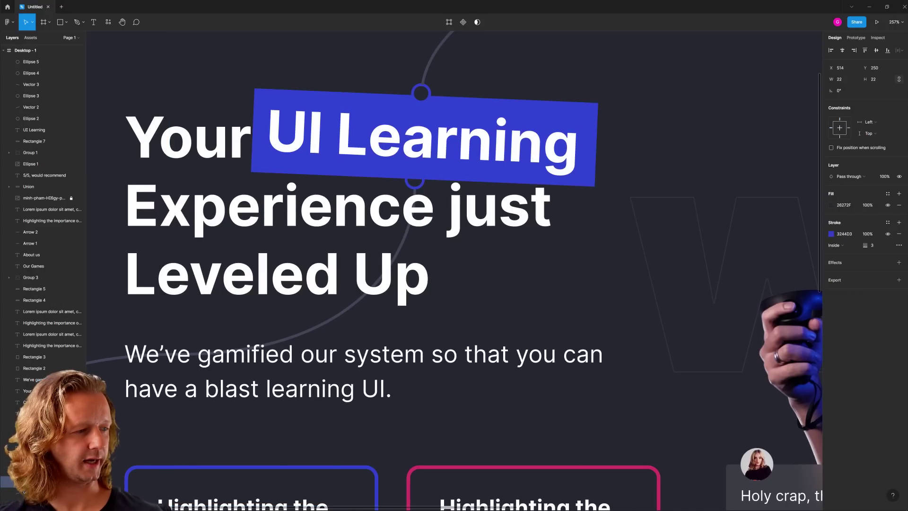
{"action": "left_click_drag", "start_coordinate": [24, 481], "coordinate": [26, 129]}
{"action": "key", "text": "Escape"}
{"action": "scroll", "coordinate": [331, 71], "scroll_direction": "down", "scroll_amount": 5}
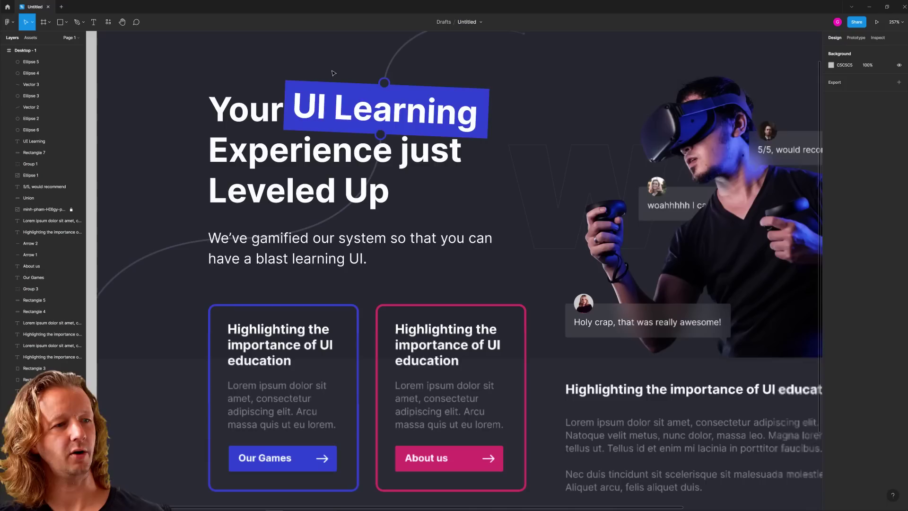
{"action": "scroll", "coordinate": [310, 113], "scroll_direction": "up", "scroll_amount": 2}
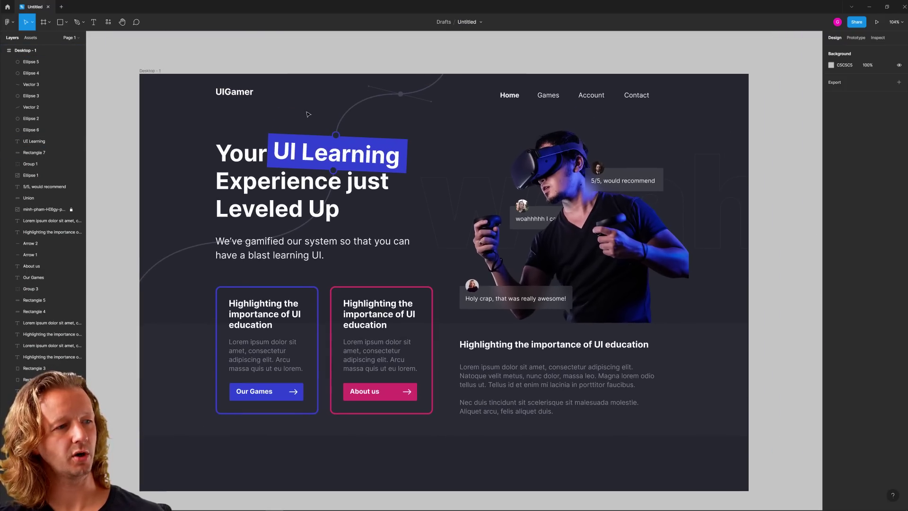